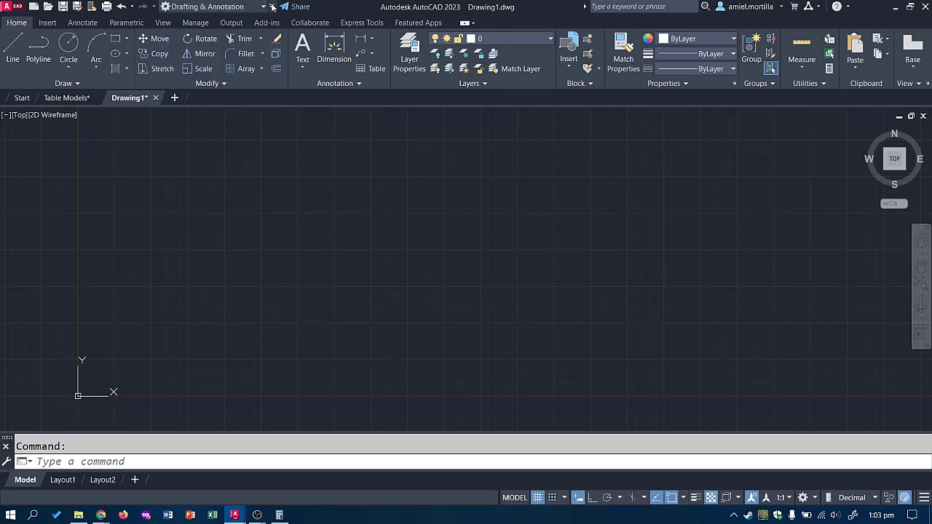
Step: Hide the workspace switcher from the Quick Access Toolbar and show it again
click(272, 7)
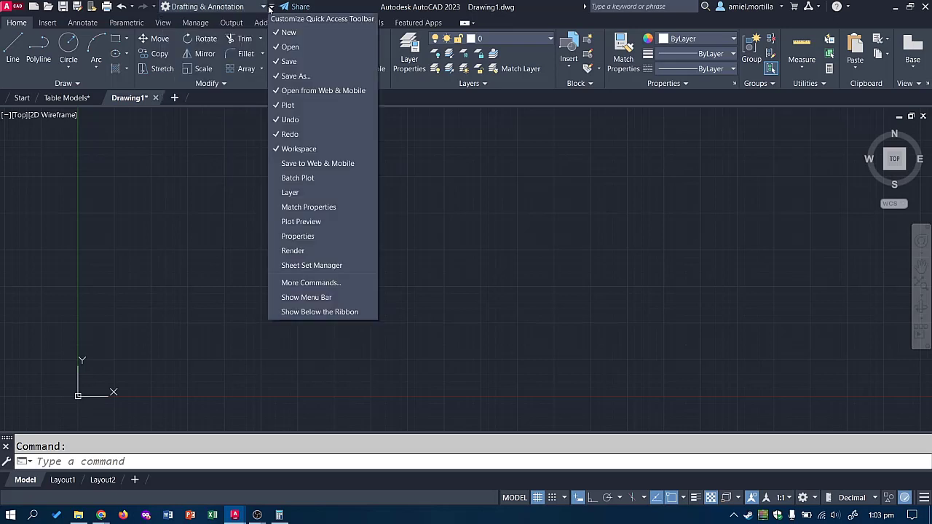
click(298, 149)
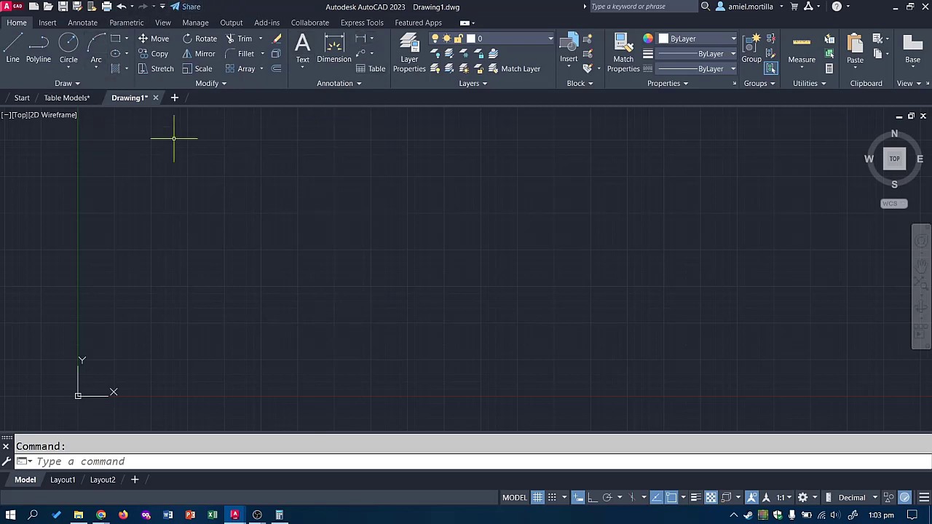
click(161, 6)
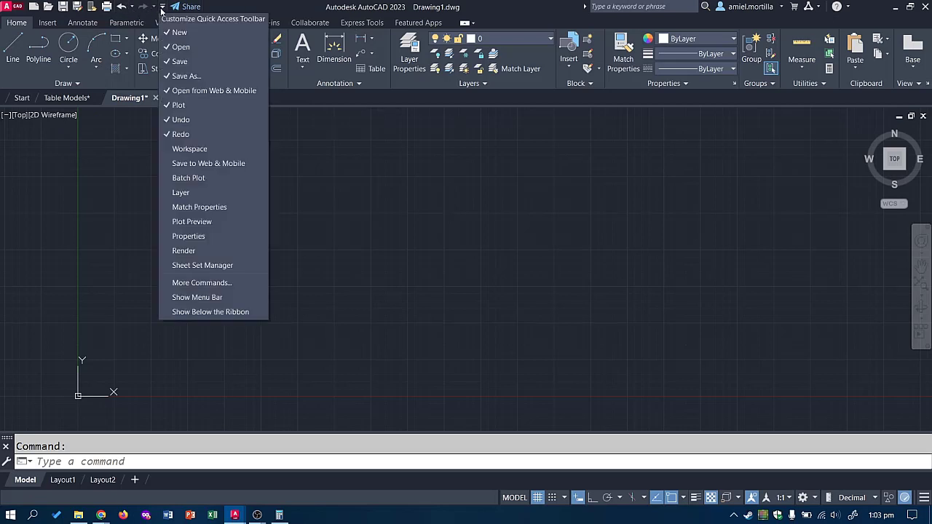
click(190, 149)
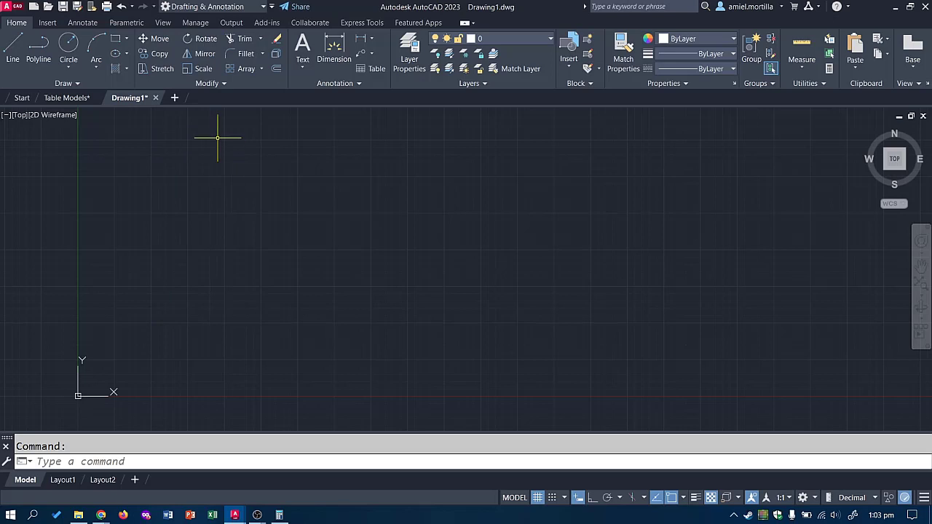
Step: Switch to the 3D Modeling workspace and return to Drafting & Annotation
click(217, 7)
click(189, 47)
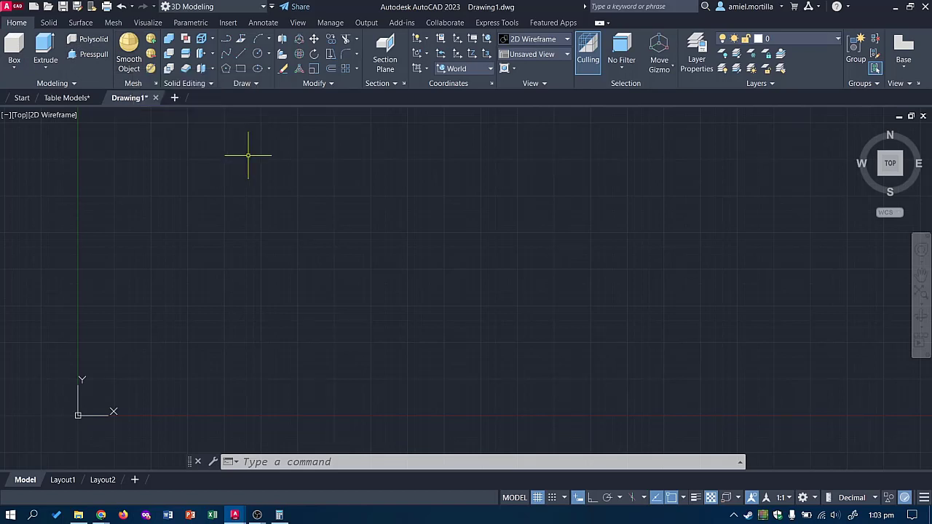
click(247, 83)
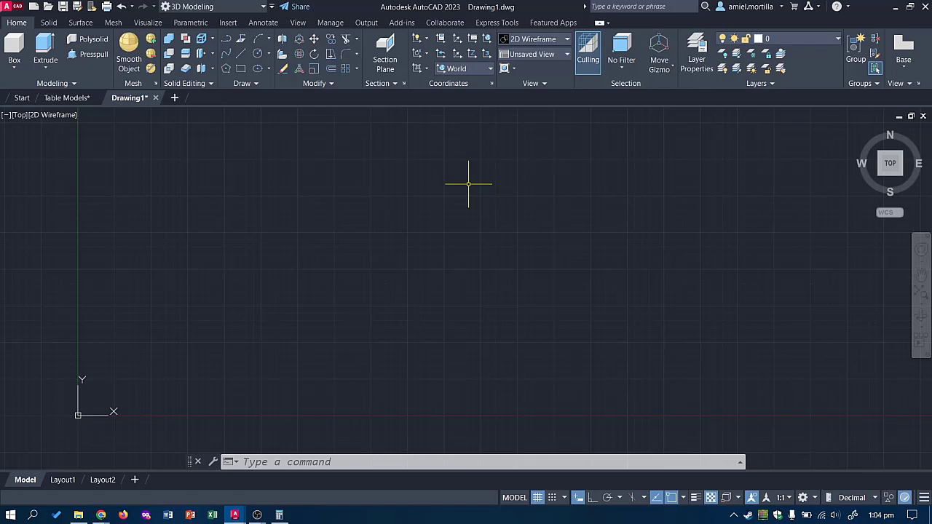
click(259, 7)
click(230, 20)
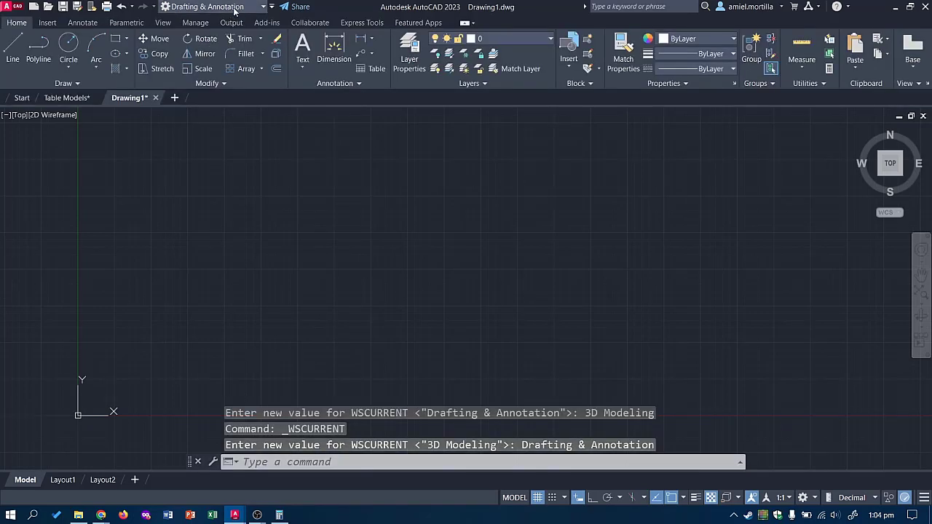
Step: Switch the workspace to 3D Modeling
click(263, 6)
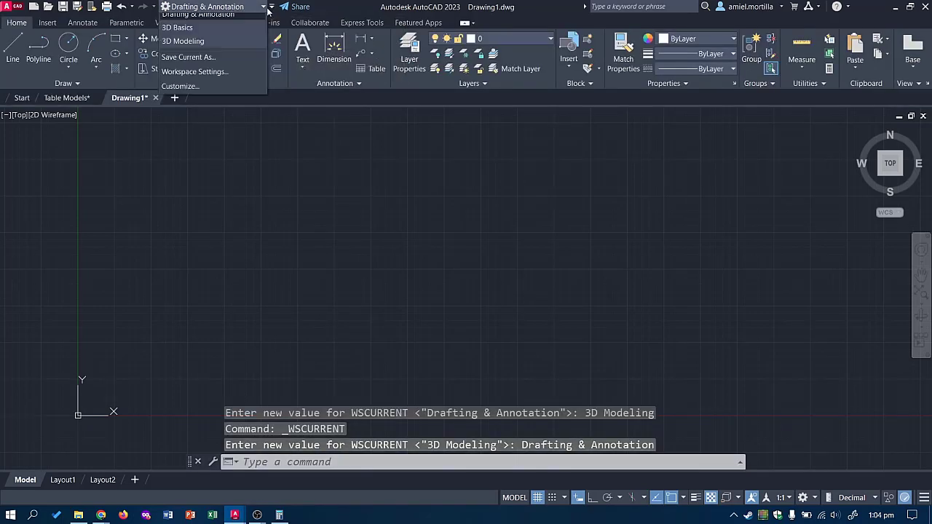
click(194, 49)
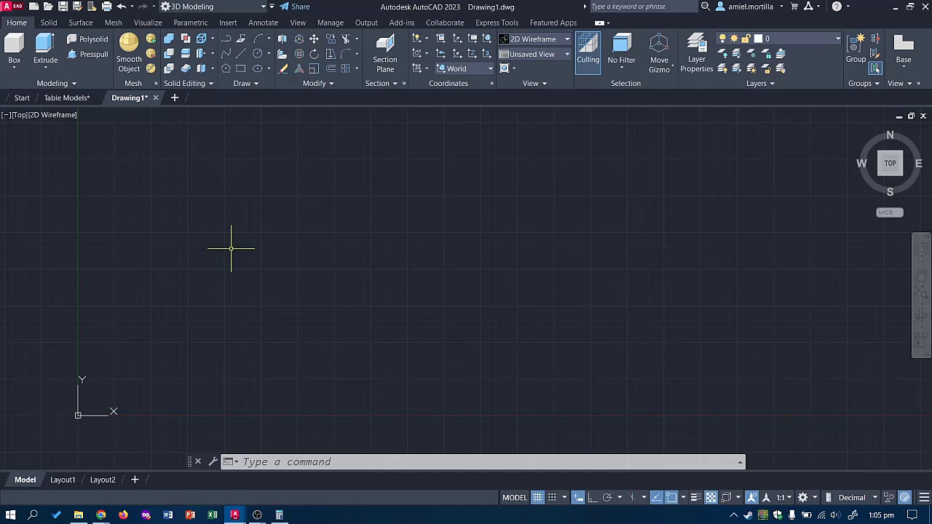
Step: Start the VPORTS command and choose the Three: Right standard viewport configuration after previewing the other three-viewport layouts
text(vports)
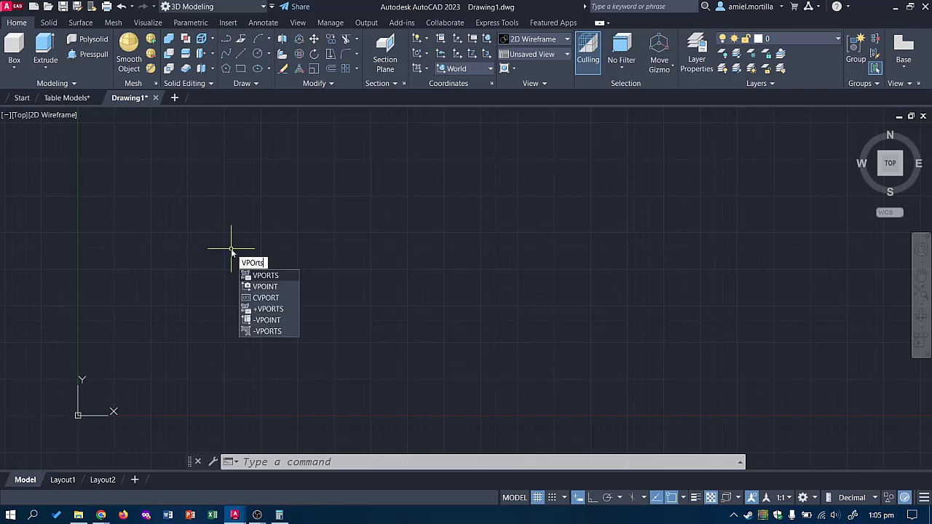
key(Return)
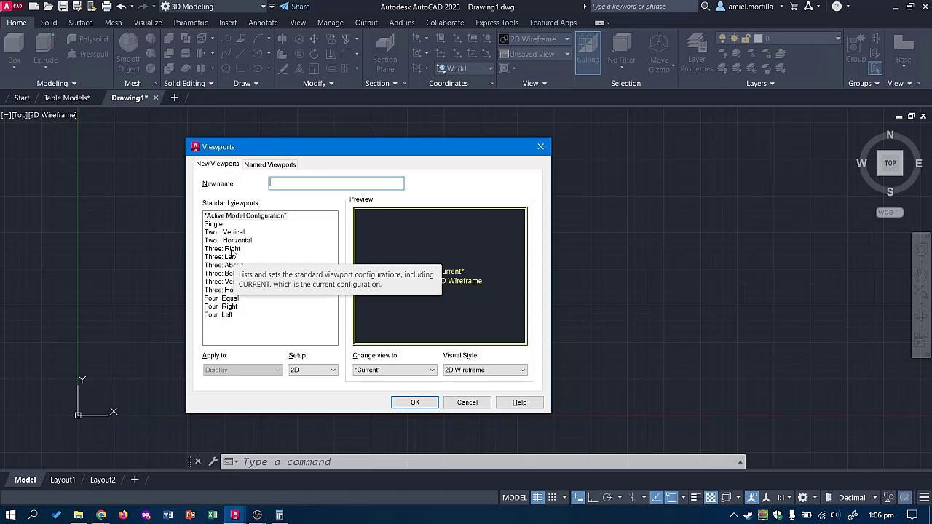
click(230, 256)
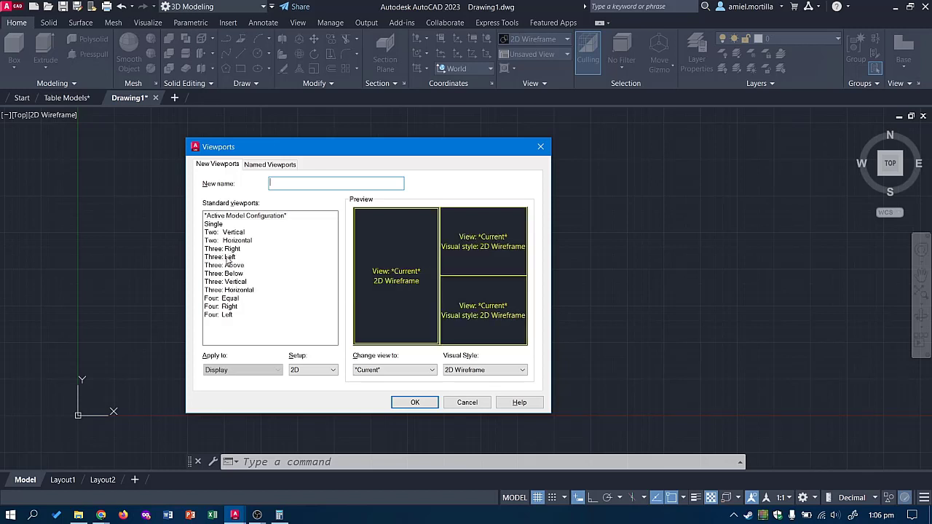
click(228, 265)
click(228, 274)
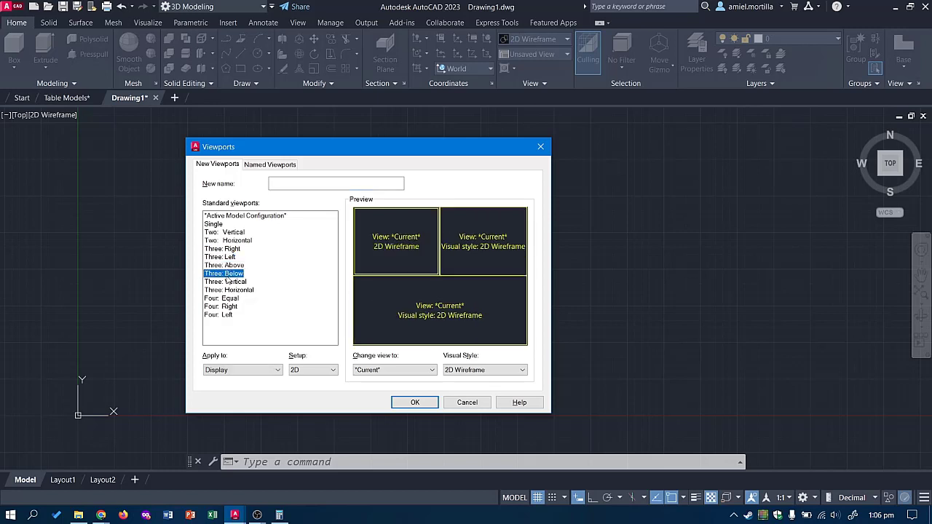
click(230, 283)
click(222, 257)
click(223, 249)
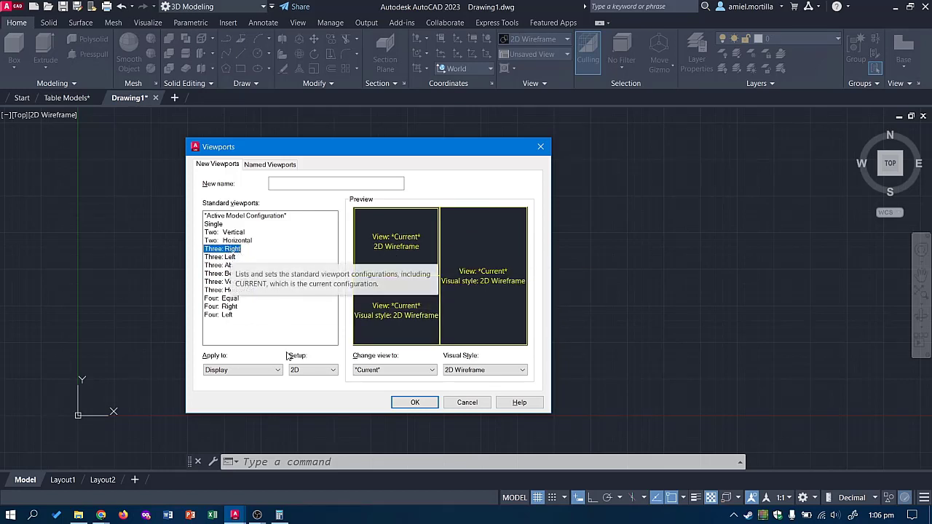
Step: Set the viewport setup to 3D and apply the configuration to the entire display
click(305, 370)
click(311, 389)
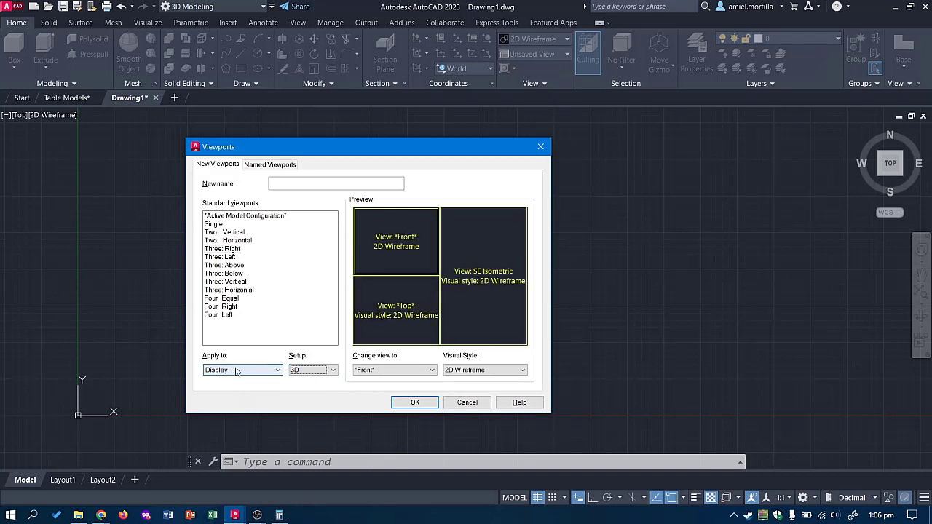
click(239, 370)
click(257, 379)
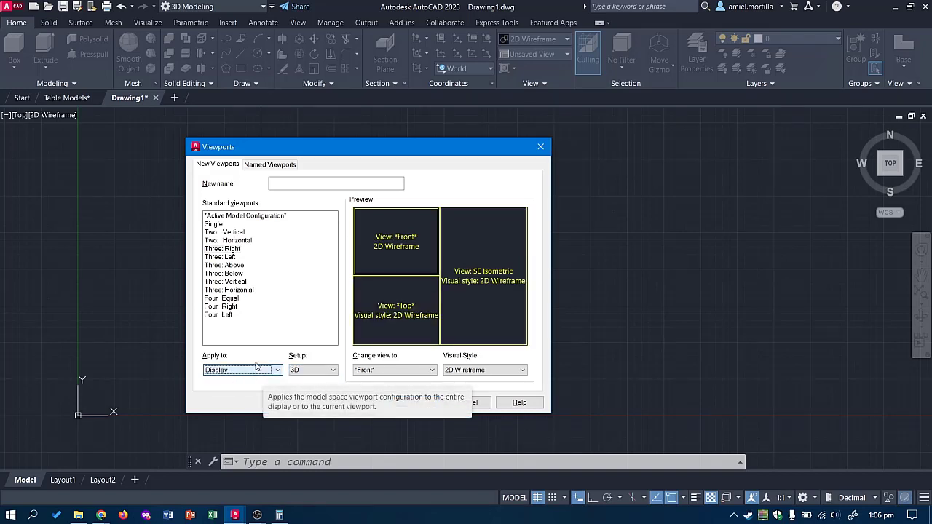
Step: Assign the Conceptual visual style to the SE Isometric viewport and apply the viewport configuration
click(402, 263)
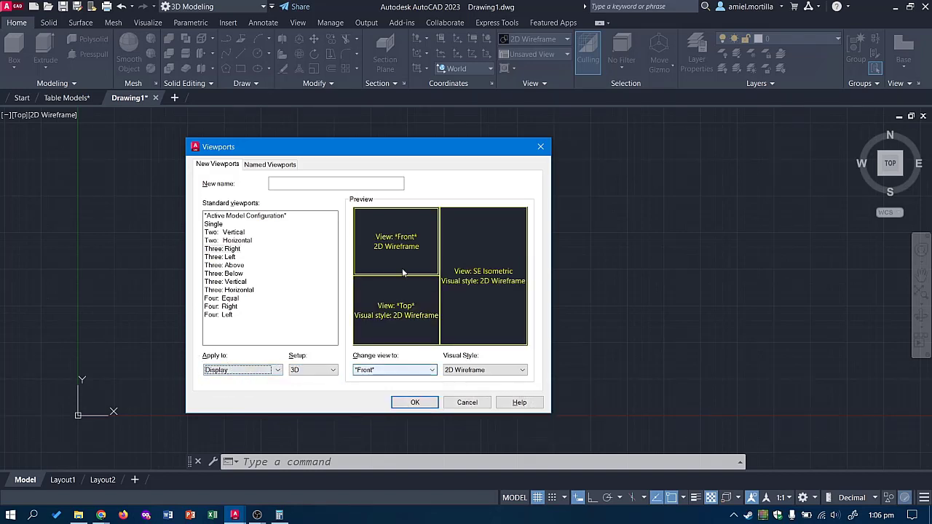
click(405, 312)
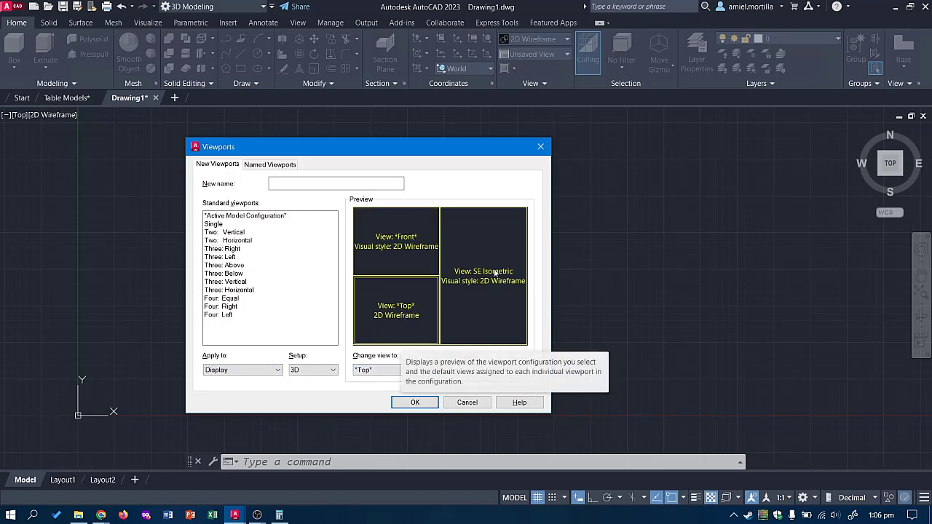
click(455, 335)
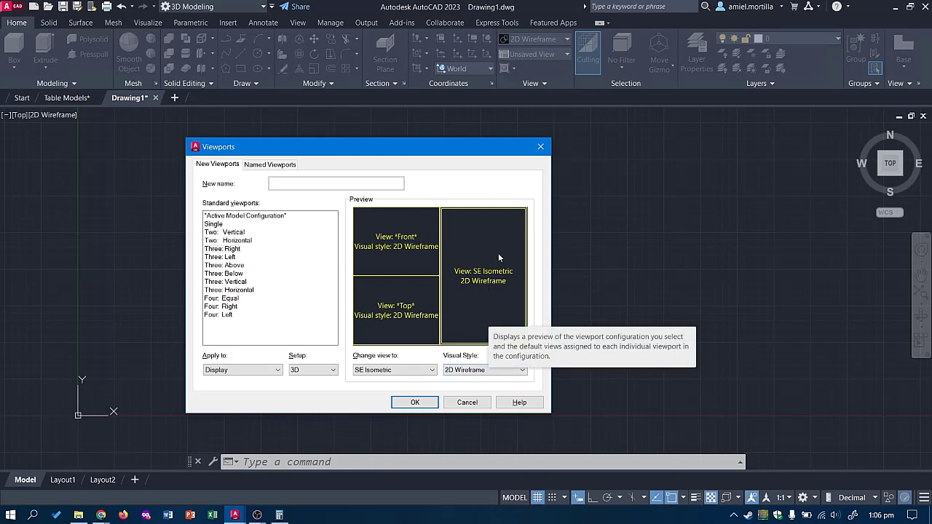
click(474, 371)
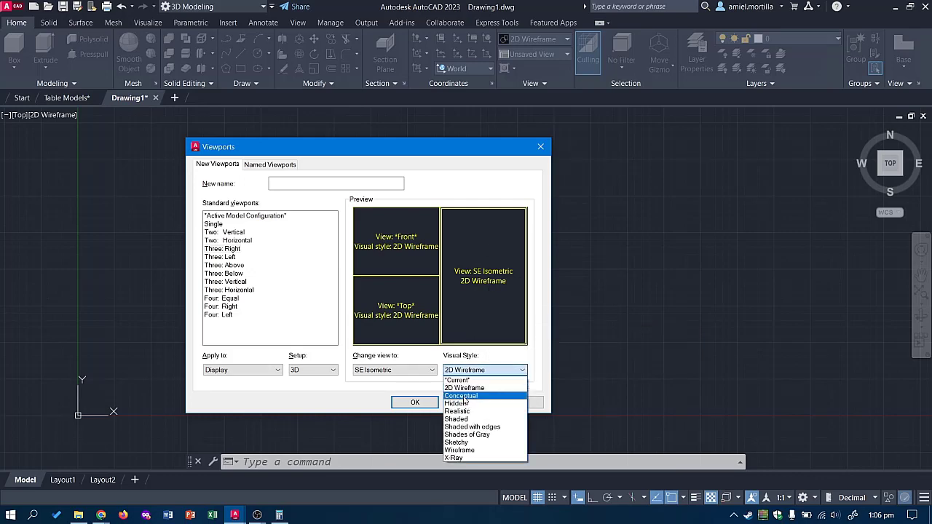
click(474, 387)
click(414, 403)
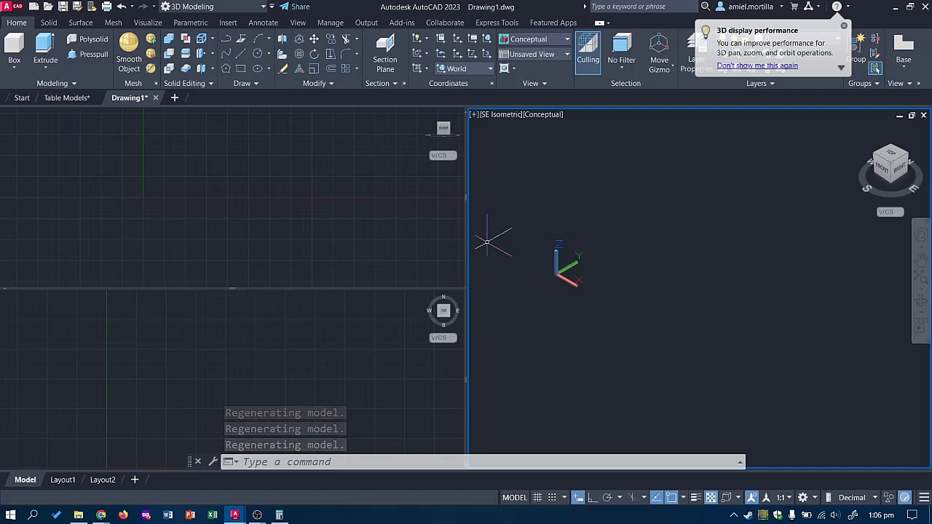
click(264, 197)
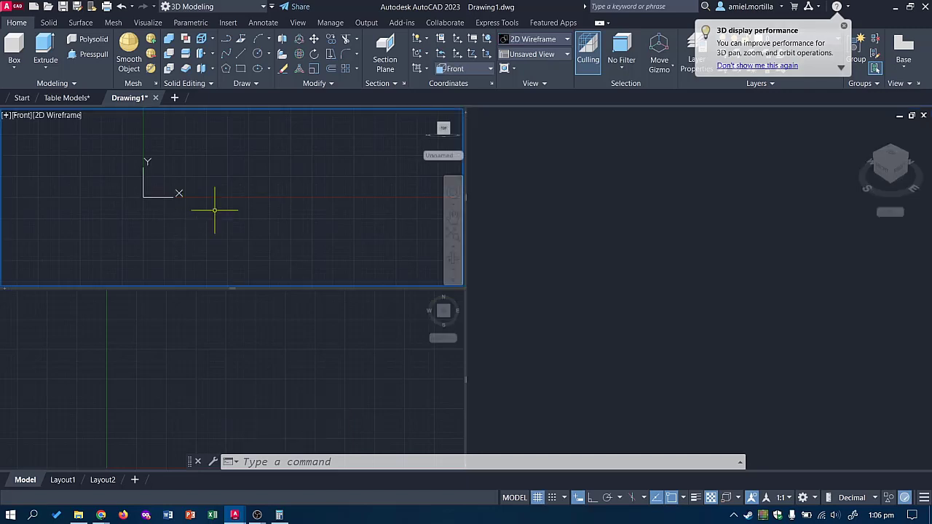
middle_drag(224, 189, 218, 227)
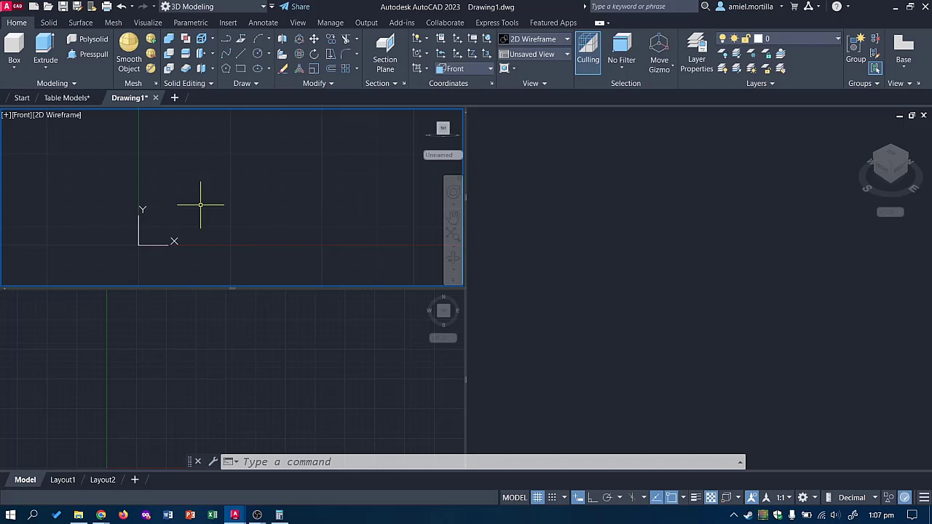
click(843, 519)
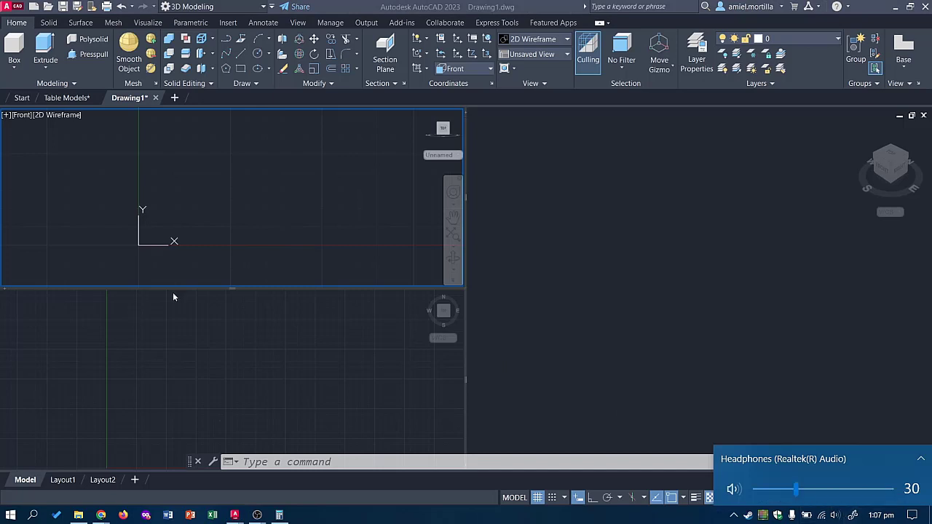
click(287, 228)
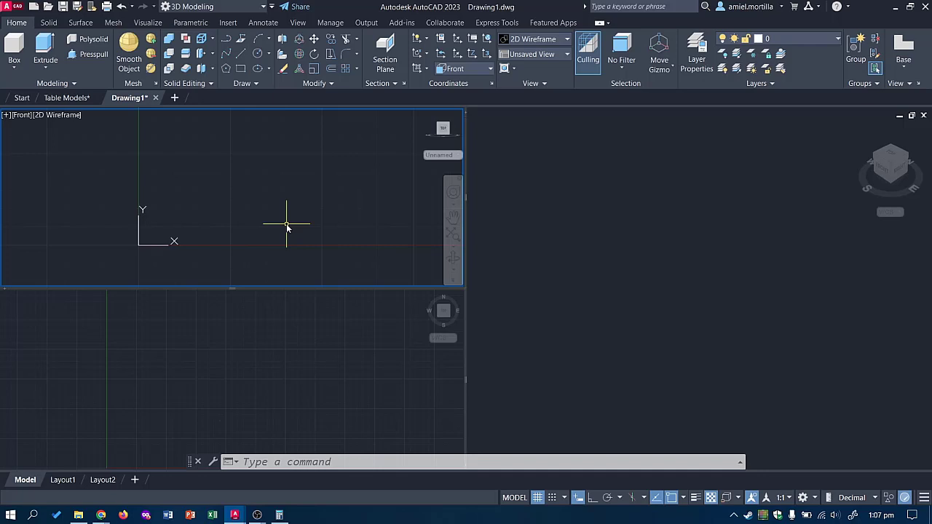
middle_drag(245, 207, 248, 206)
click(168, 364)
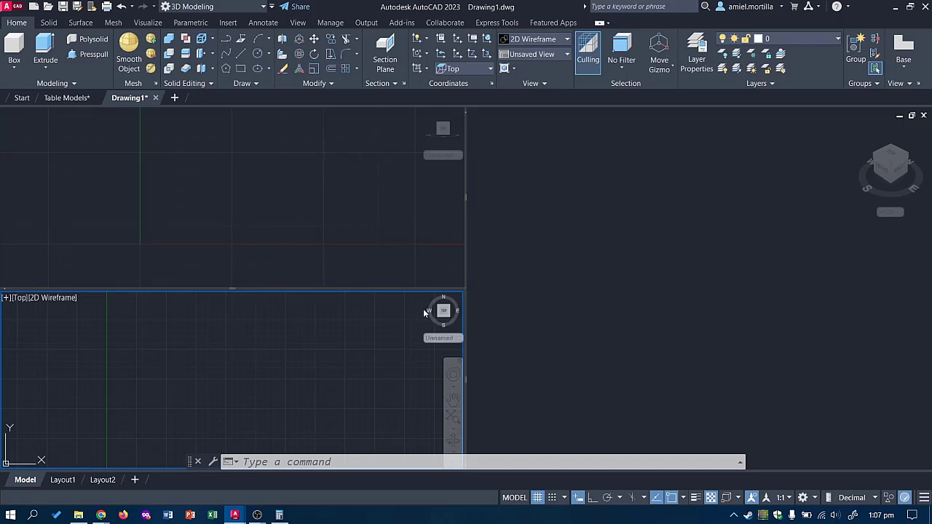
key(ctrl+r)
click(276, 225)
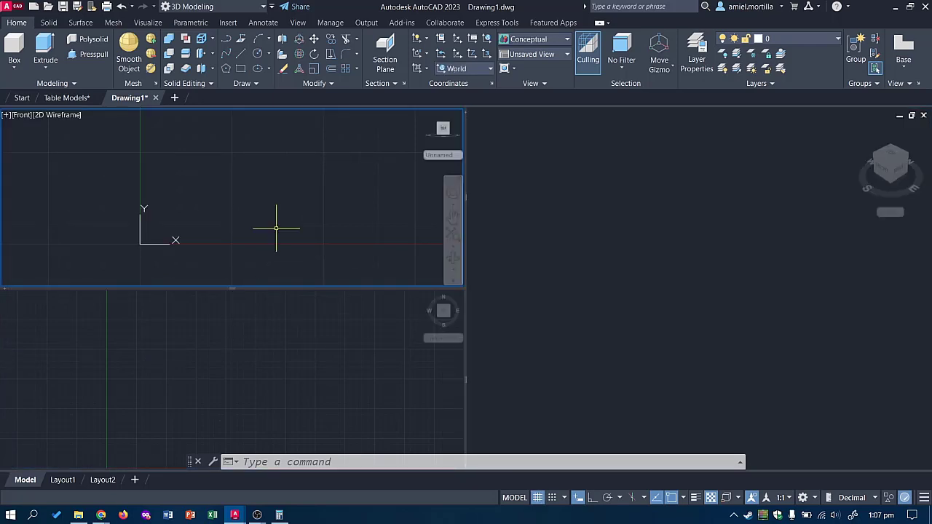
click(223, 333)
middle_drag(223, 333, 195, 363)
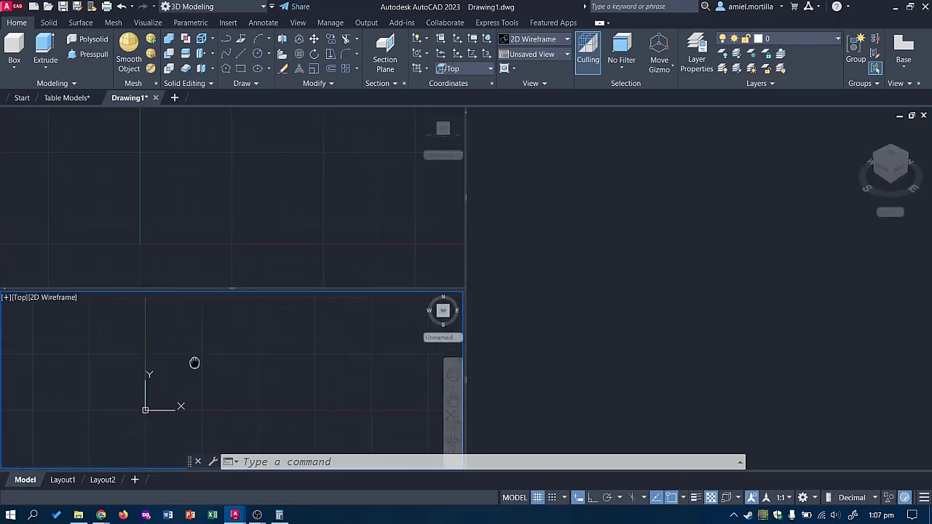
click(214, 238)
click(191, 339)
click(194, 191)
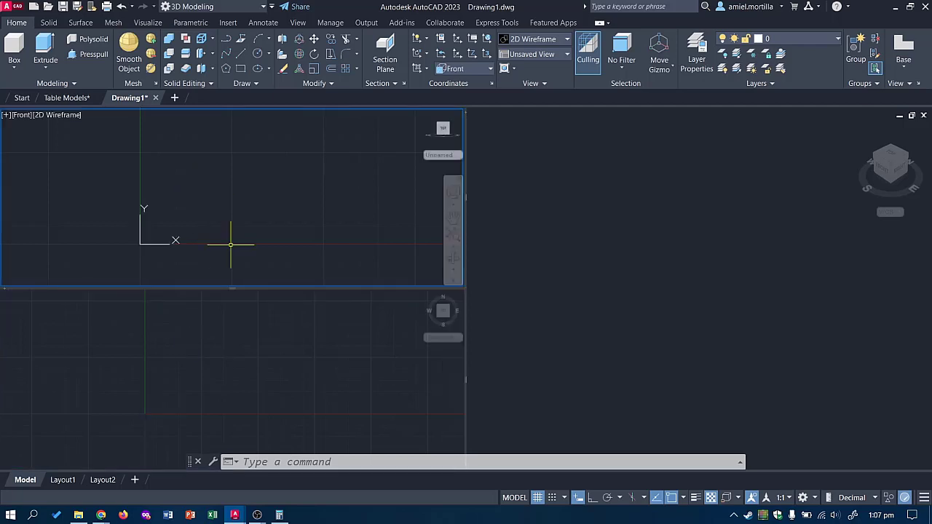
Step: Swap the two stacked viewports' views, setting the upper one to Top and the lower one to Front
click(20, 116)
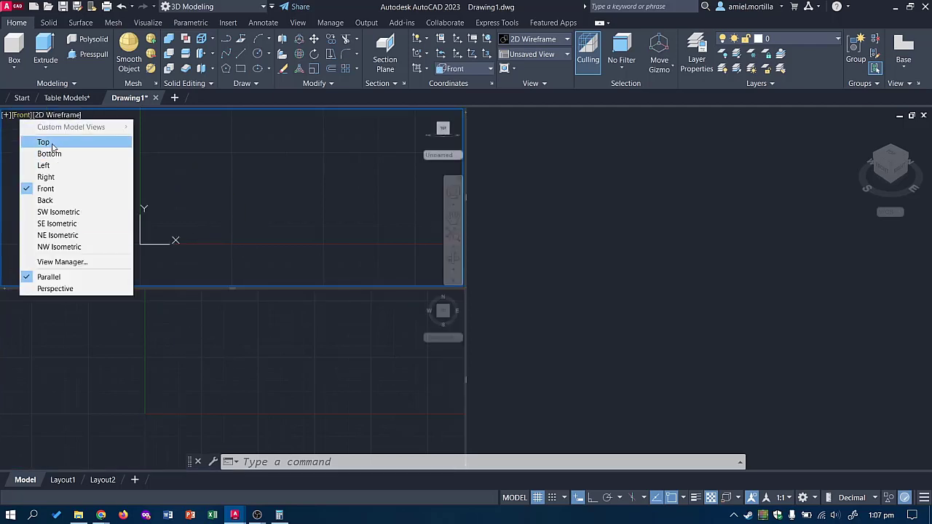
click(50, 143)
click(168, 306)
click(19, 297)
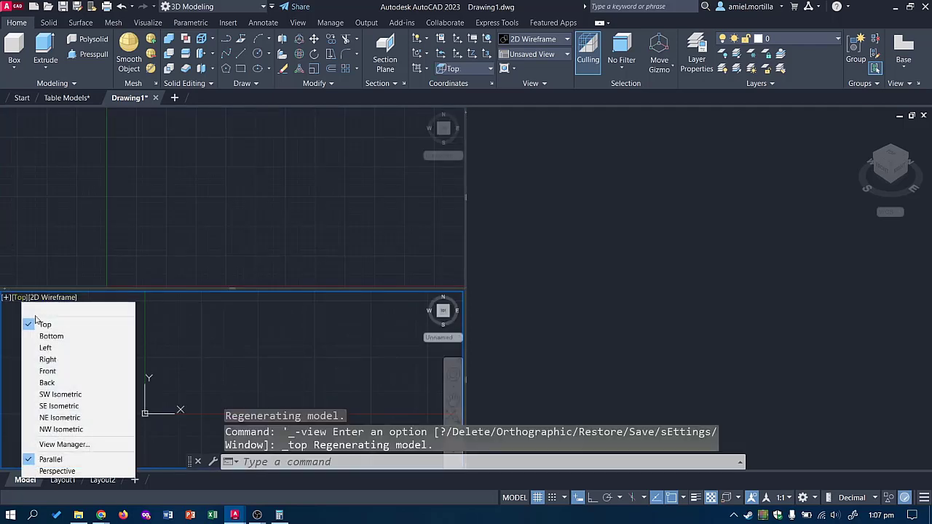
click(47, 372)
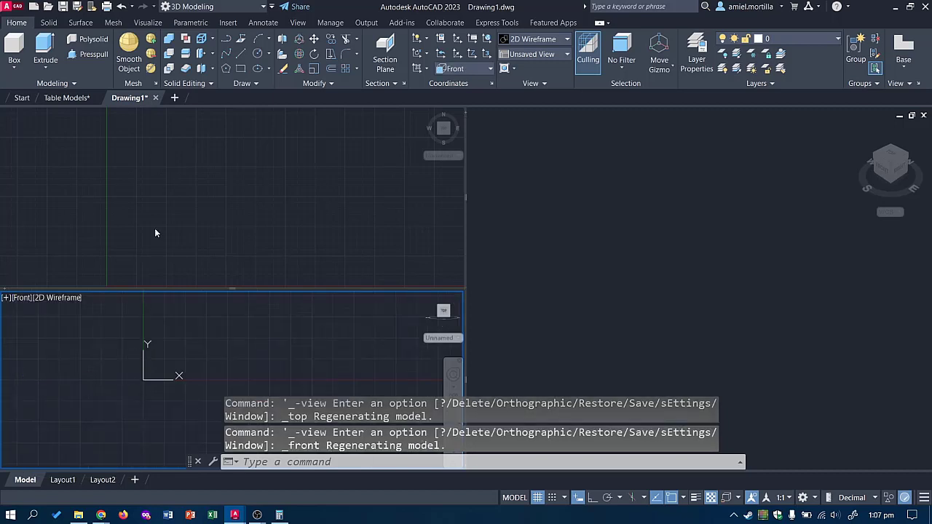
Step: Make the Top viewport active with its origin in view
click(202, 200)
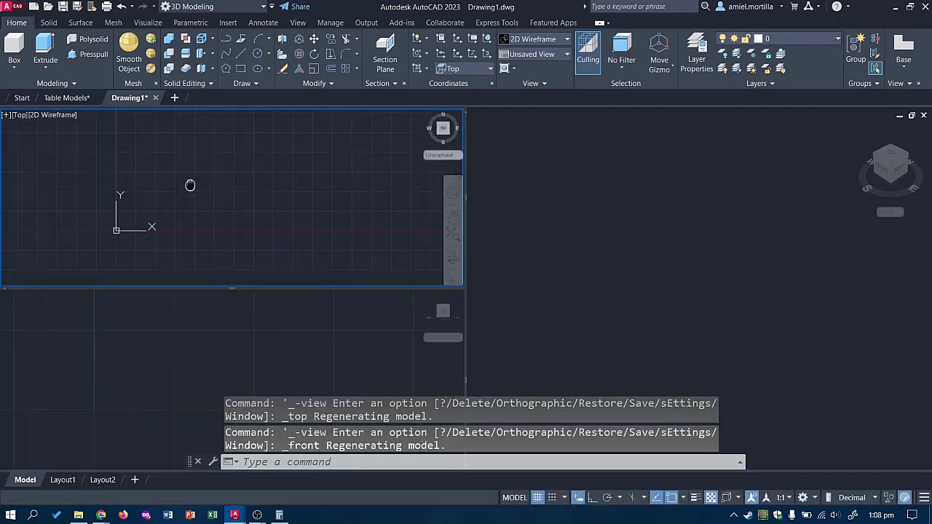
middle_drag(256, 139, 216, 193)
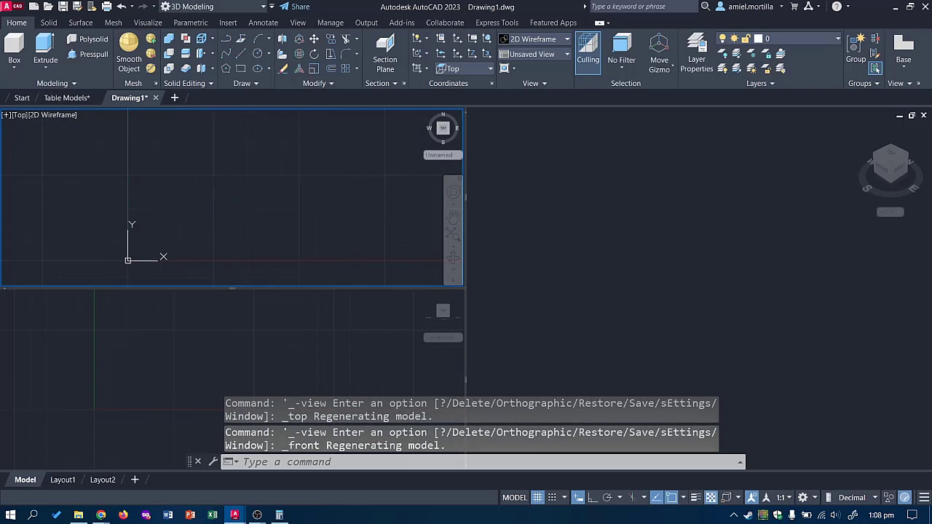
text(rec)
key(Return)
text(500)
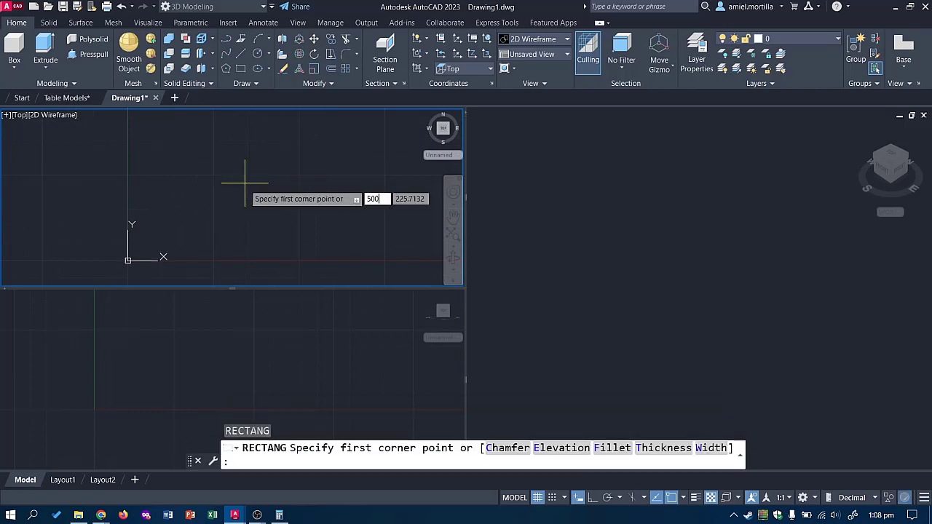
key(Return)
key(Escape)
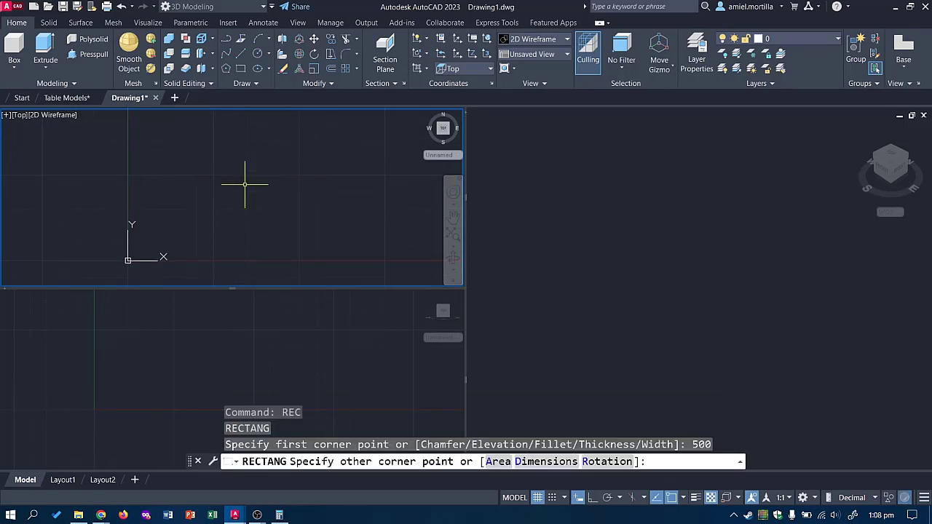
Step: Draw a rectangle in the Top viewport with its first corner at 0,0, length 500 and width 500
text(rec)
key(Return)
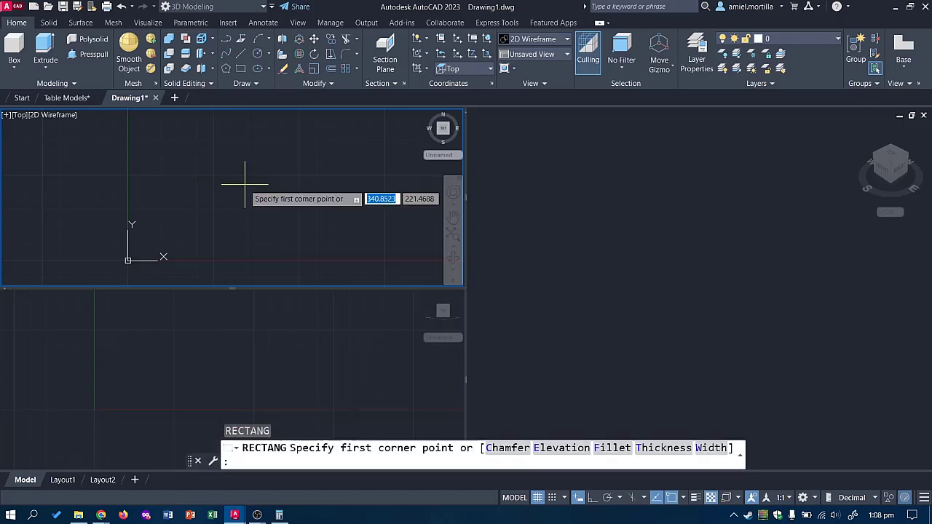
text(0,0)
key(Return)
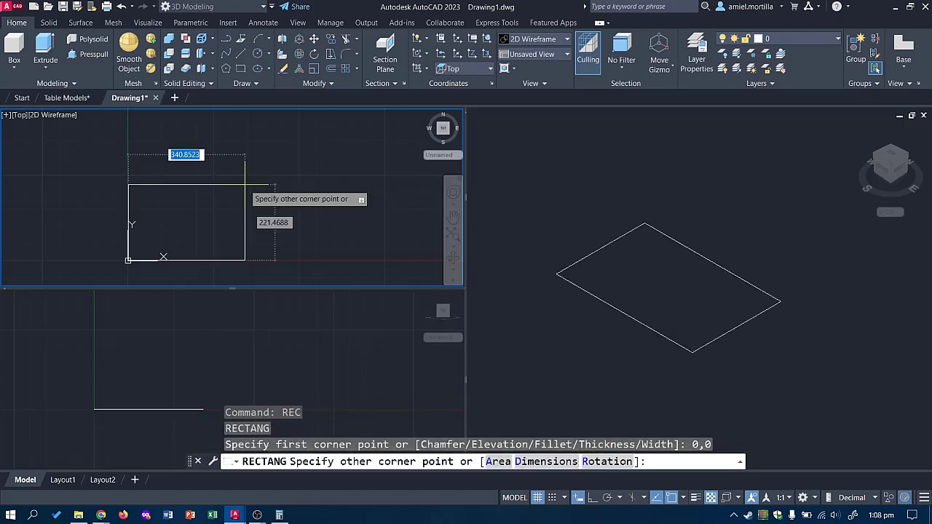
text(d)
key(Return)
text(500)
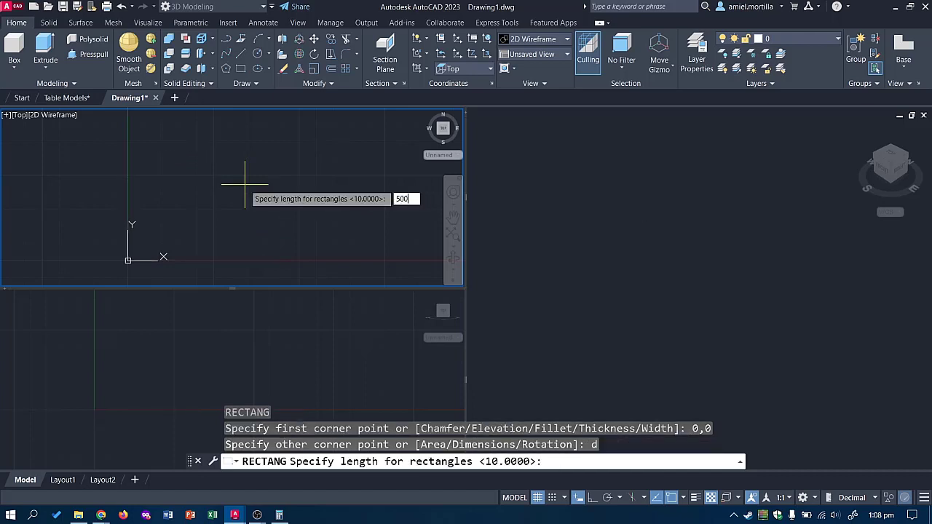
key(Return)
text(500)
key(Return)
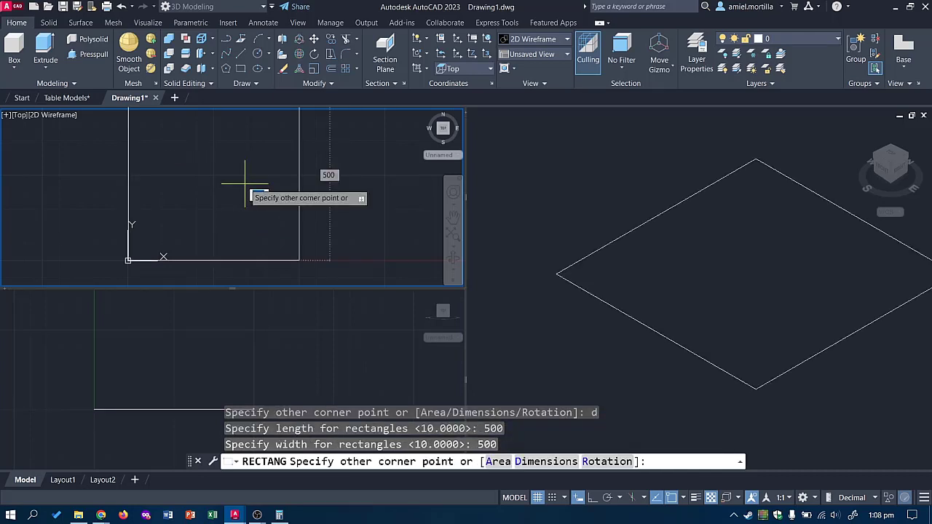
click(245, 184)
scroll(354, 180, down, 2)
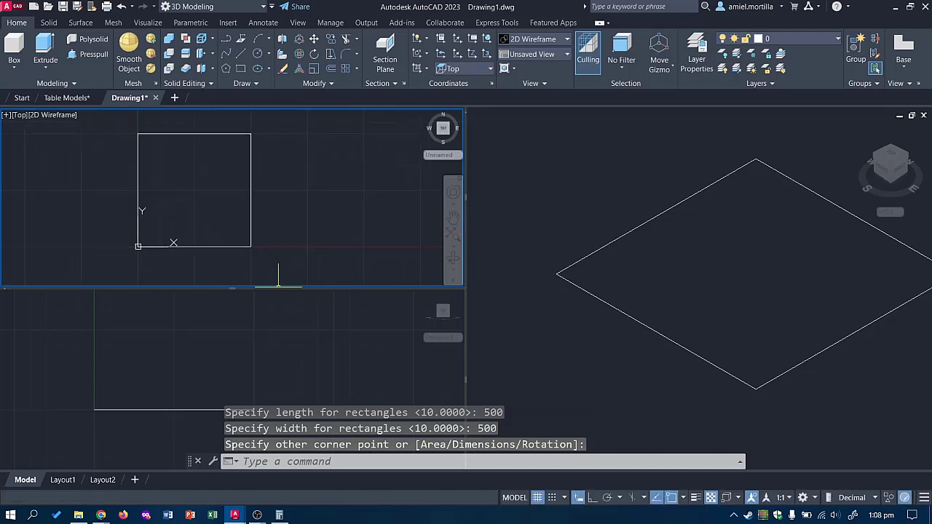
key(Escape)
key(Escape)
Step: Examine the square in the Front, Top and SE Isometric viewports, framing it in each one
click(290, 363)
middle_drag(214, 372, 251, 371)
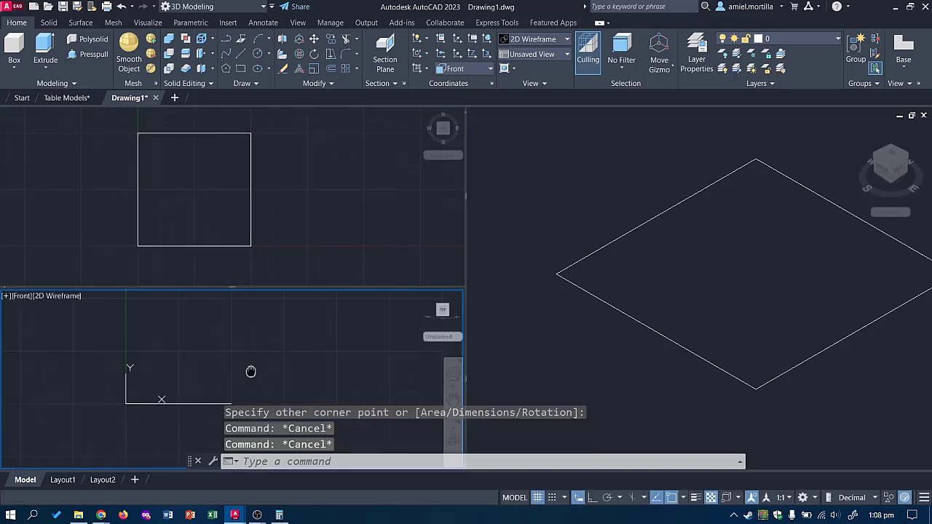
click(313, 226)
scroll(332, 216, down, 1)
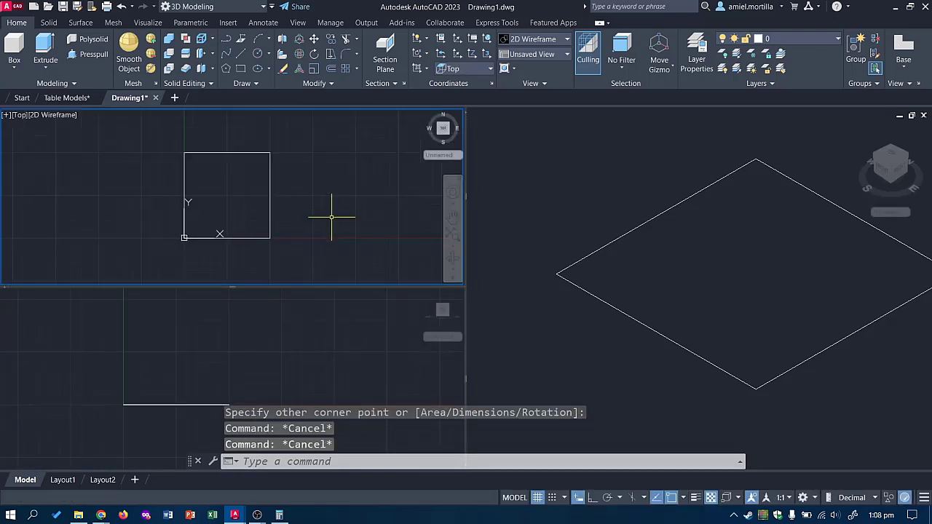
scroll(547, 211, down, 3)
scroll(316, 221, up, 2)
middle_drag(363, 210, 257, 214)
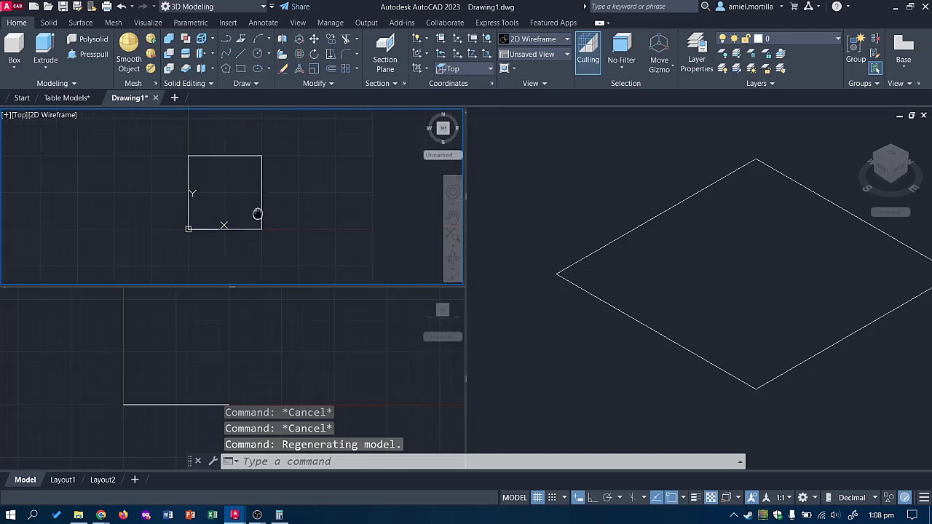
click(539, 200)
scroll(528, 211, up, 3)
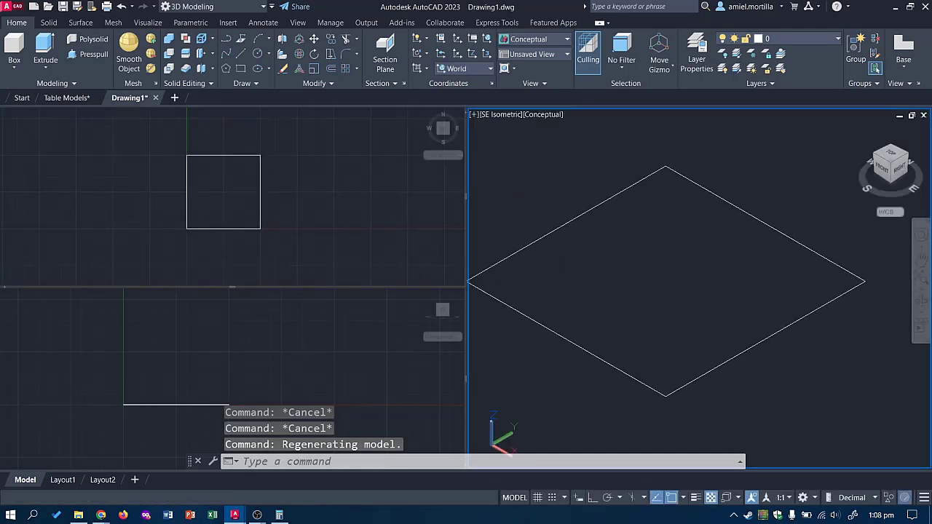
scroll(487, 212, down, 1)
middle_drag(487, 212, 573, 245)
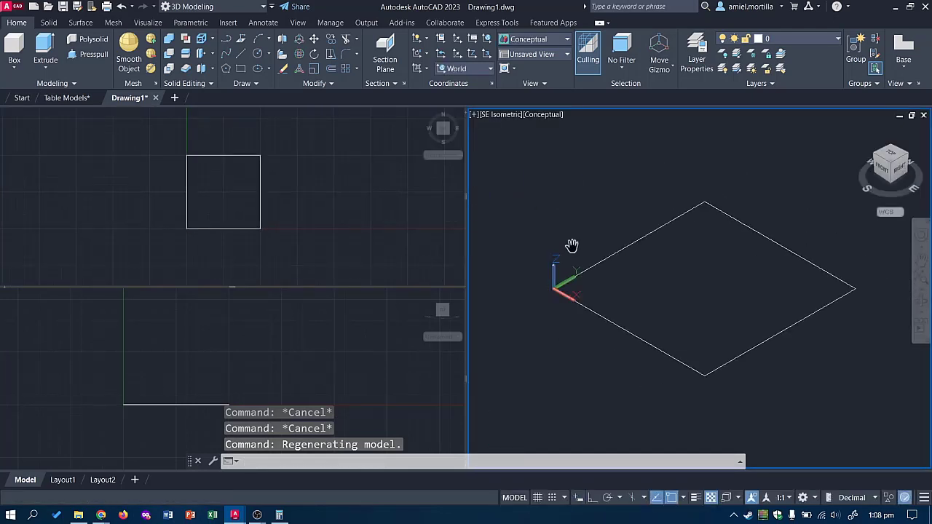
Step: Extrude the square from the Top viewport to a height of 500
click(318, 210)
click(343, 202)
click(254, 184)
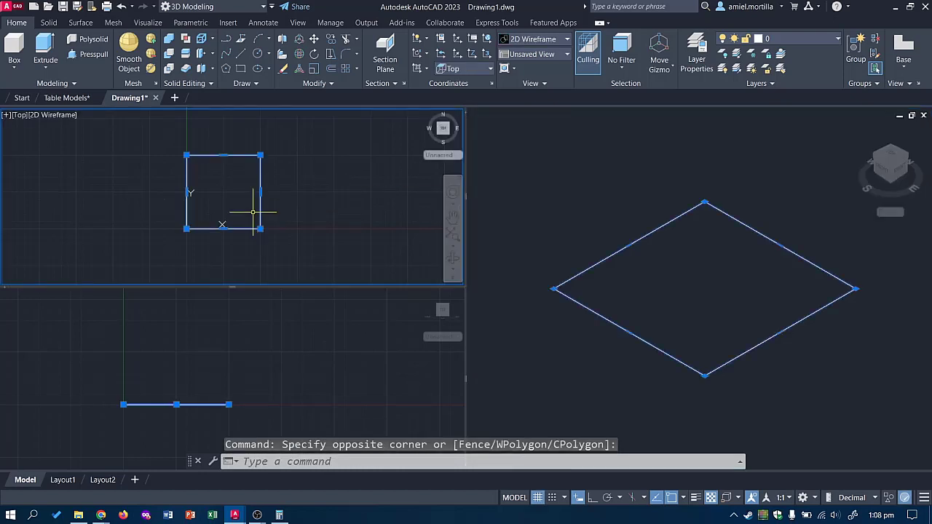
text(ext)
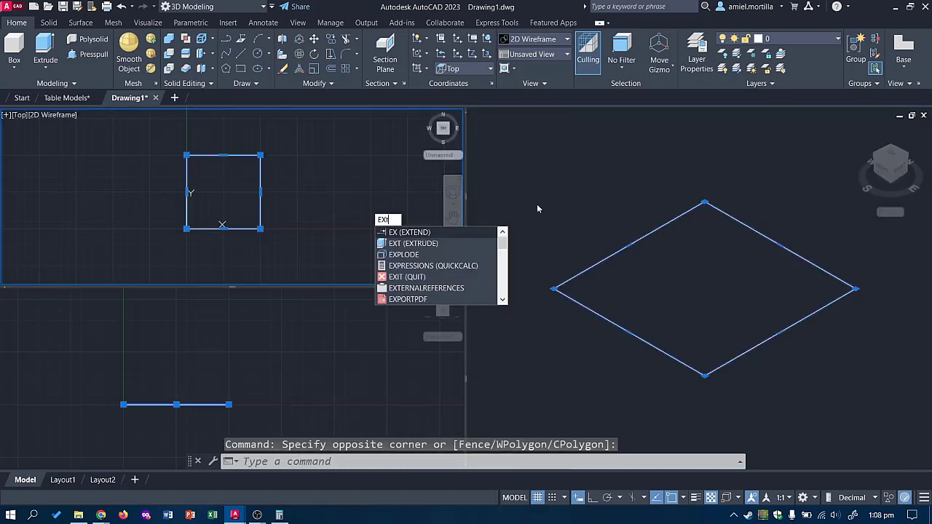
key(Return)
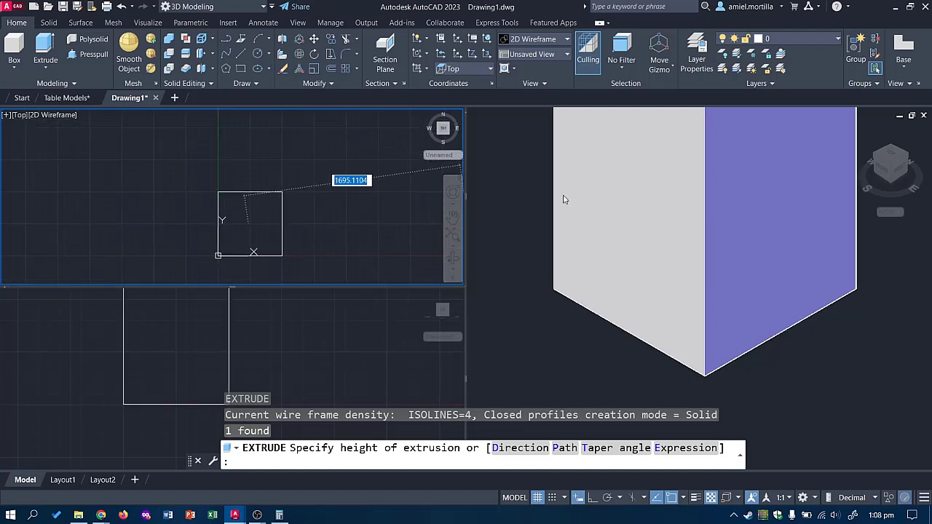
text(500)
key(Return)
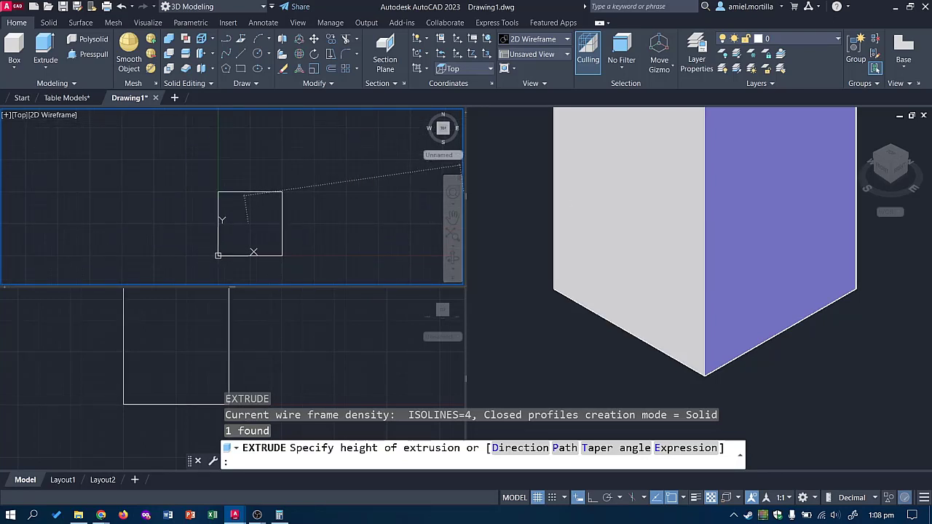
Step: Make the SE Isometric viewport active and fit the whole extruded cube in it
click(566, 197)
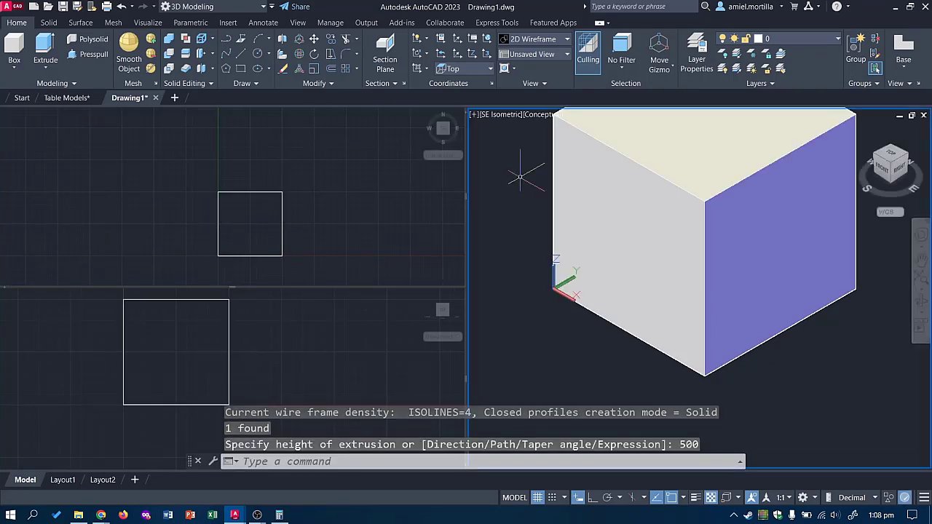
scroll(495, 260, down, 2)
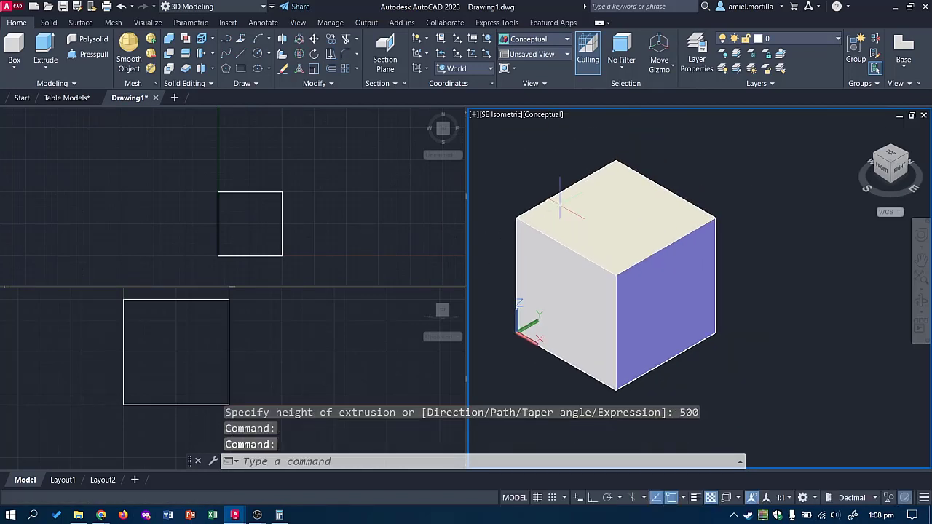
middle_drag(554, 215, 635, 198)
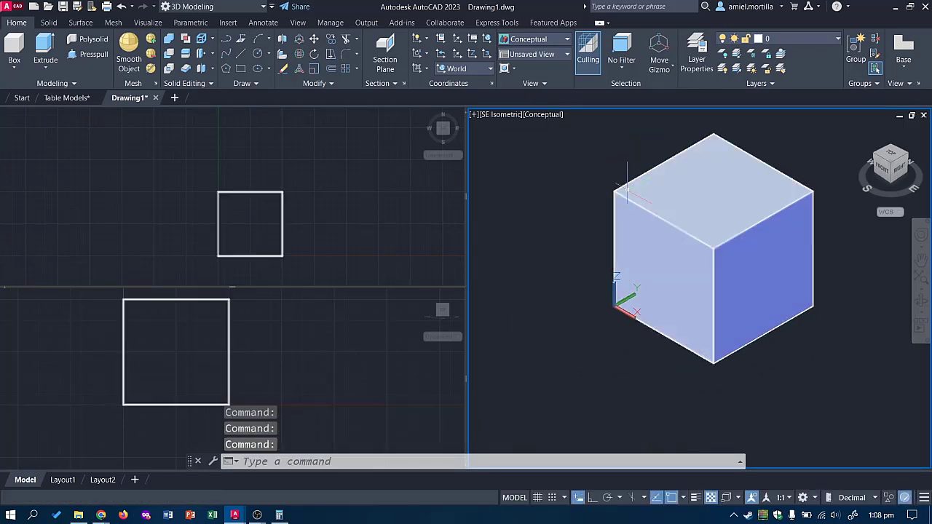
middle_drag(614, 245, 580, 235)
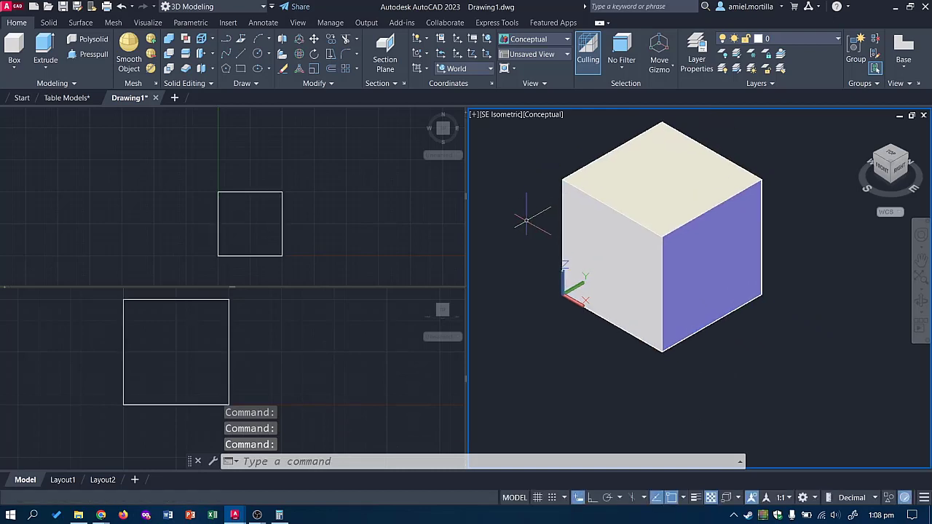
text(Box)
key(Return)
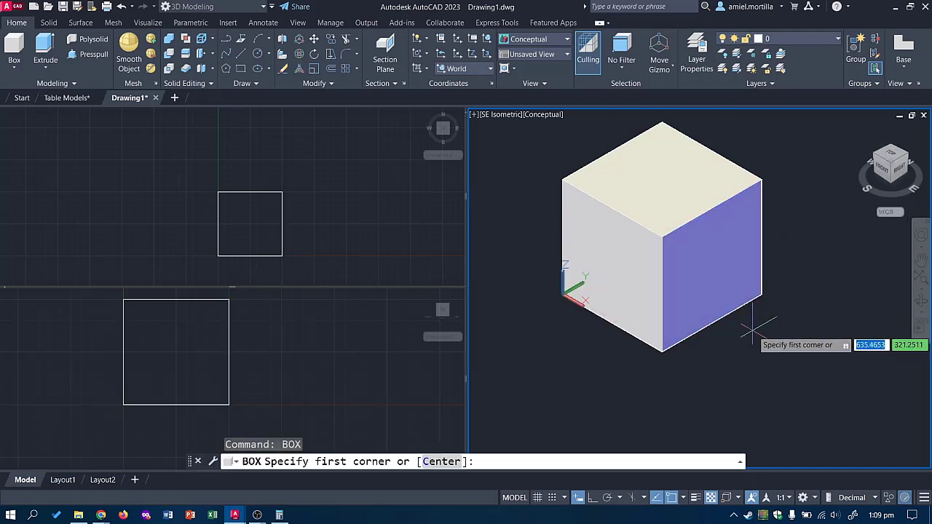
key(Escape)
Step: Dock the command line beneath the viewports and reduce its height
drag(189, 462, 356, 388)
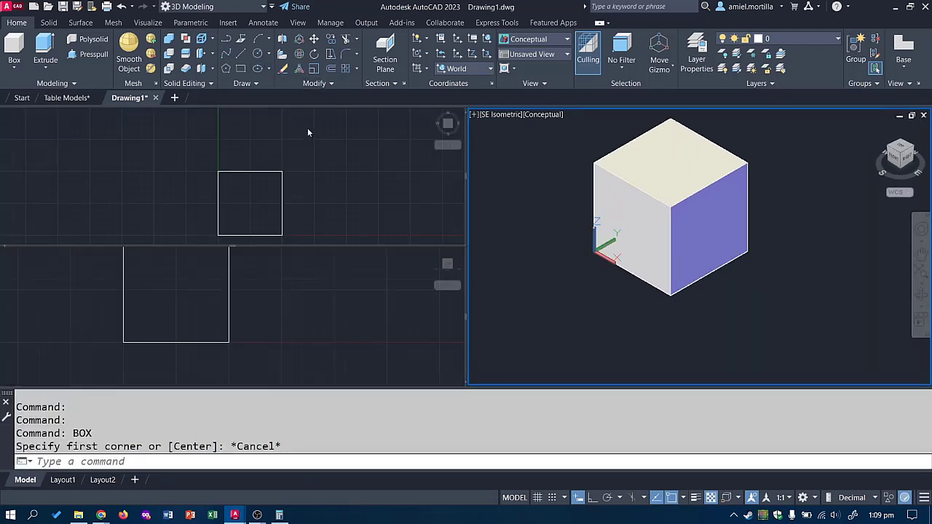
middle_drag(514, 322, 358, 262)
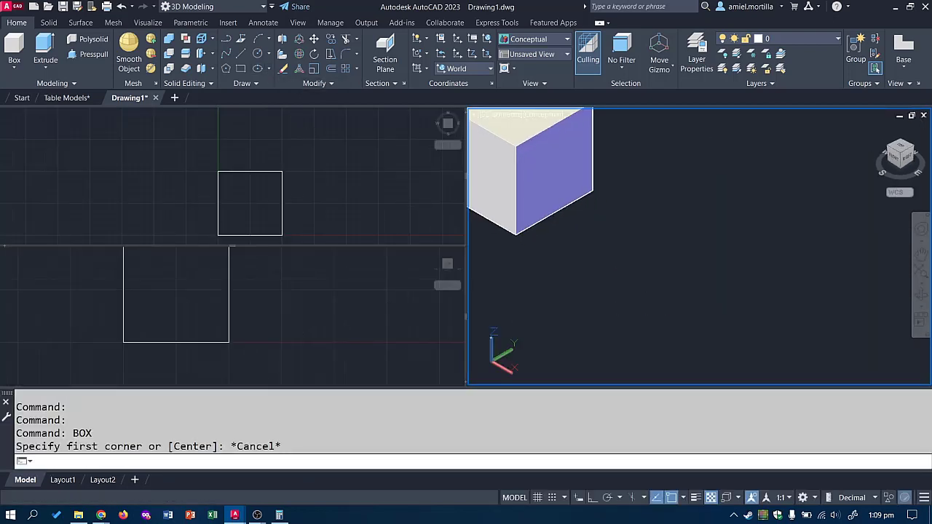
drag(426, 390, 418, 413)
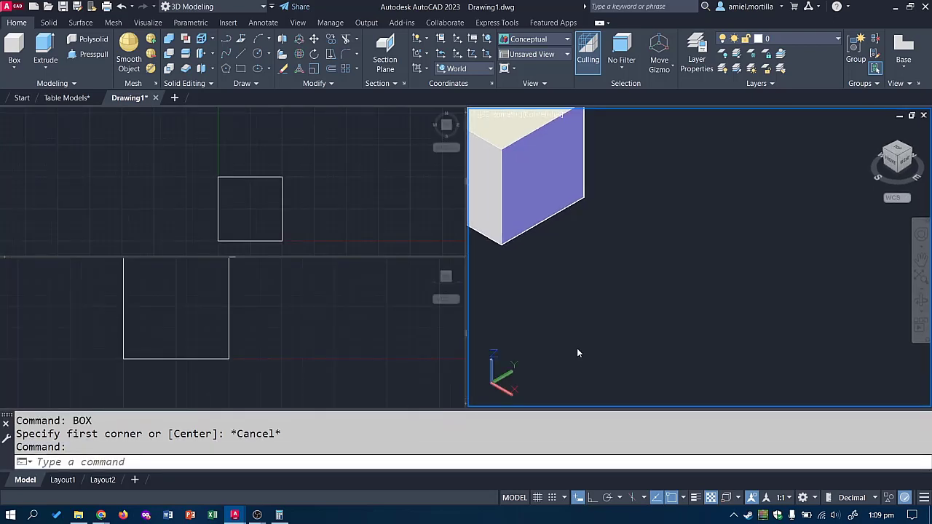
click(663, 275)
click(664, 257)
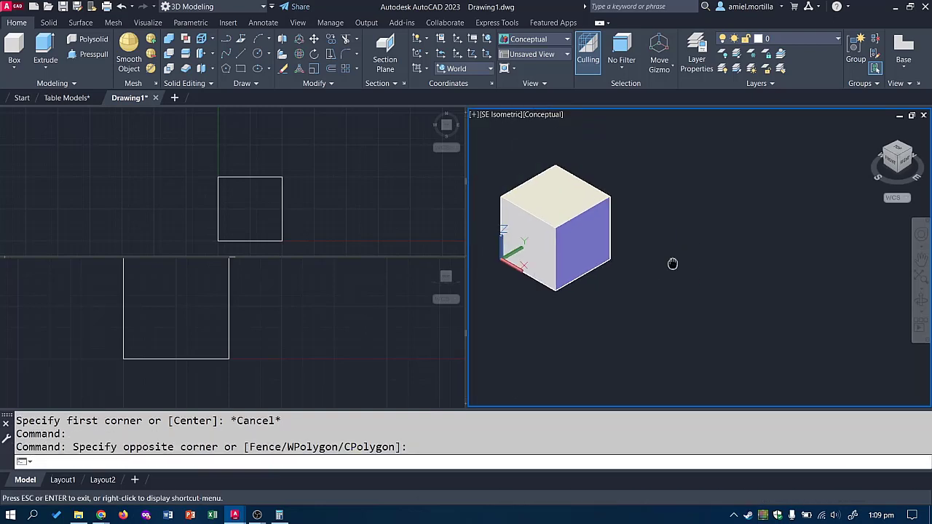
text(box)
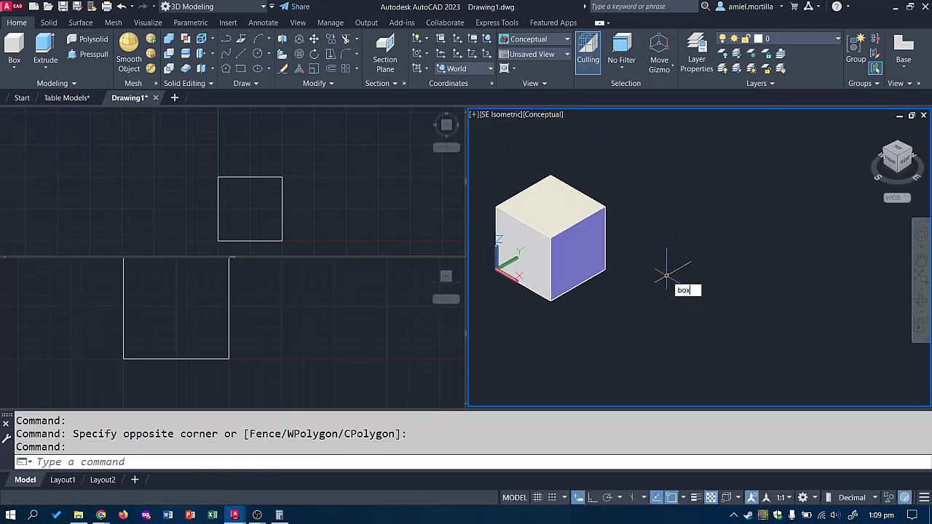
key(Return)
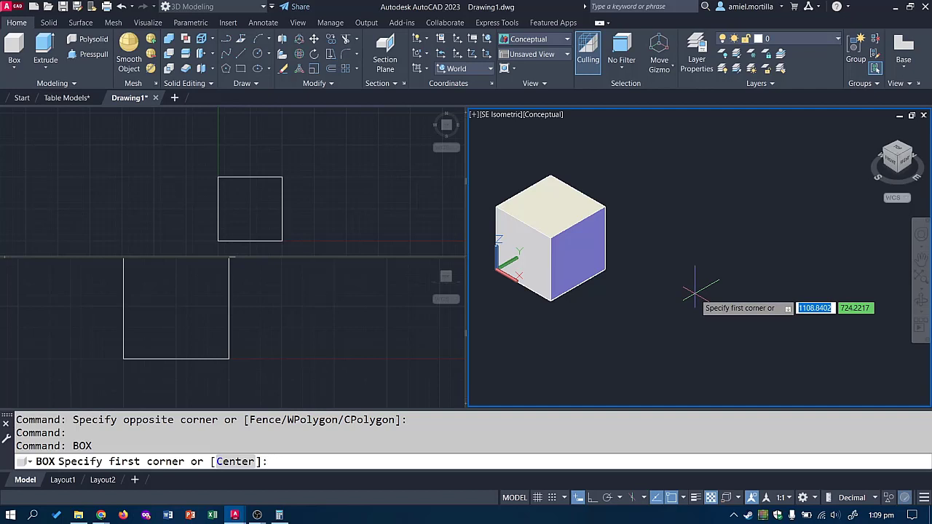
click(646, 310)
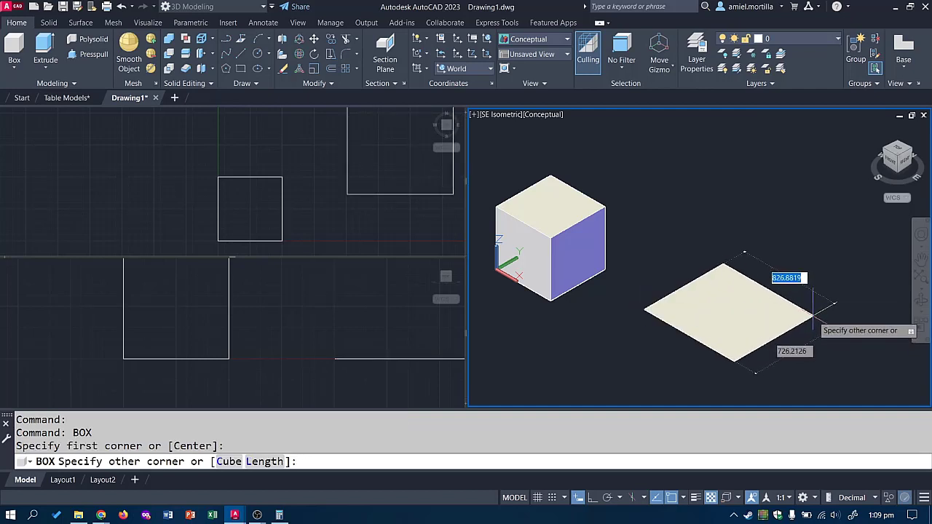
key(Escape)
key(Return)
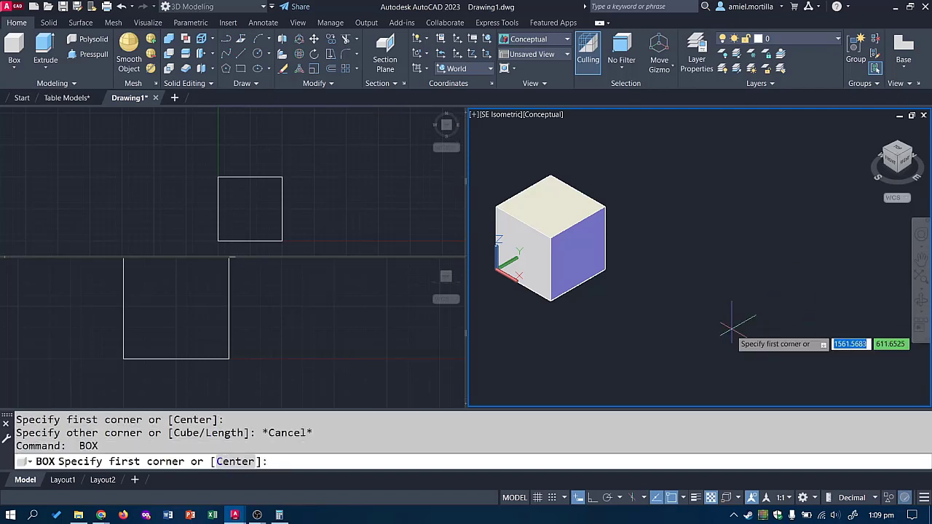
text(c)
key(Return)
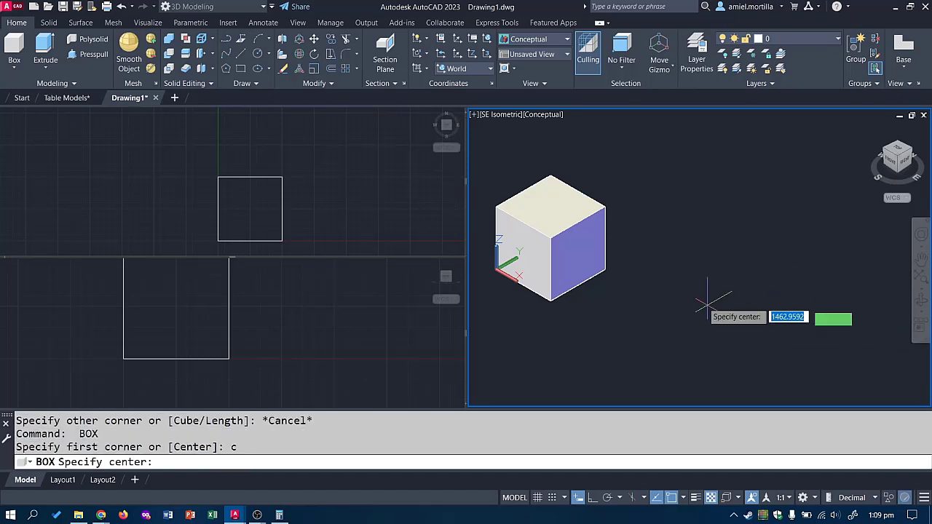
click(704, 301)
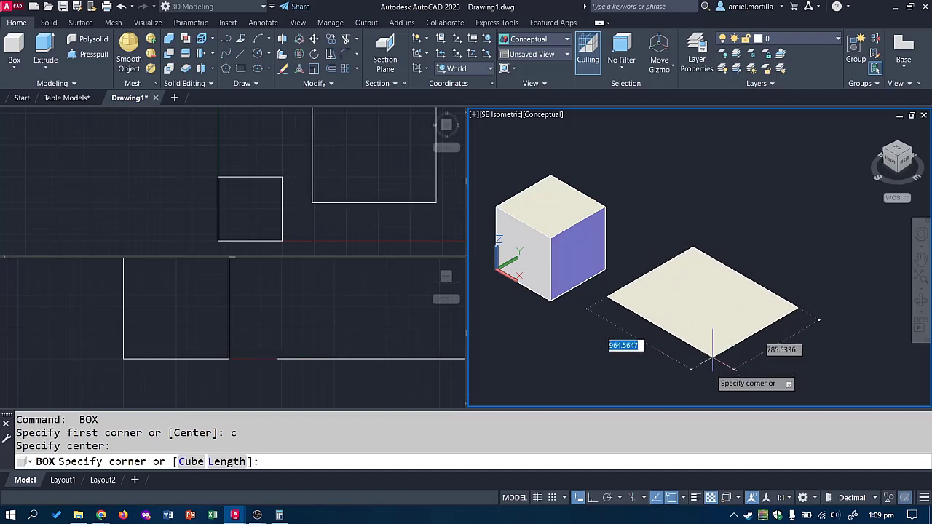
key(Escape)
Step: Create a 500-unit cube beside the extruded cube using the BOX command's Cube option in the SE Isometric viewport
key(Return)
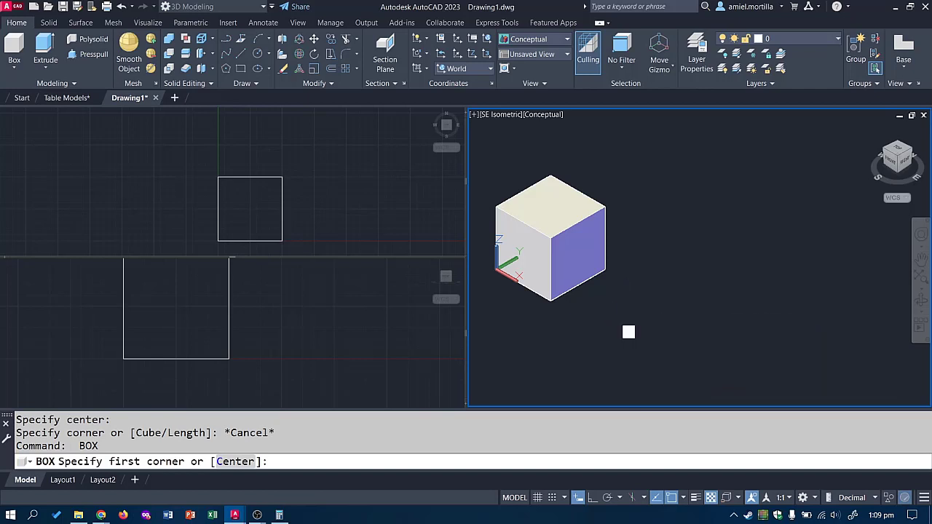
click(621, 329)
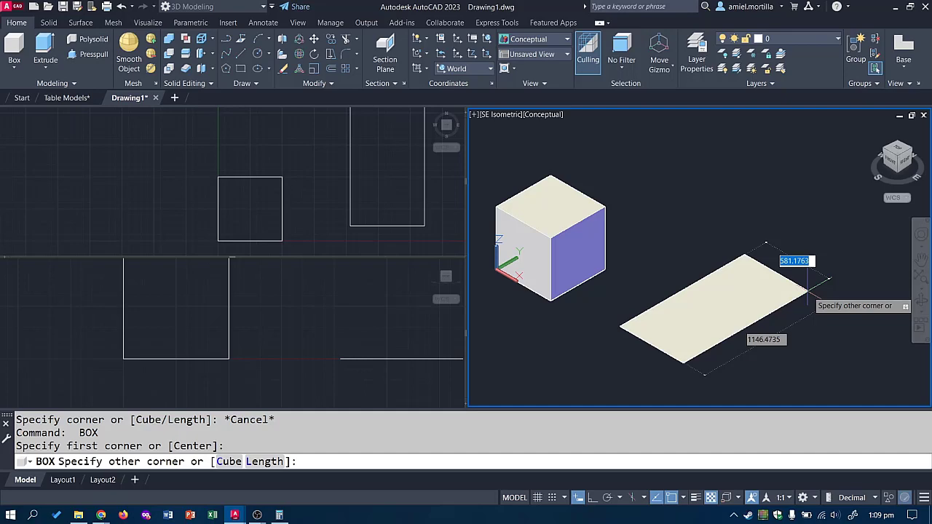
text(c)
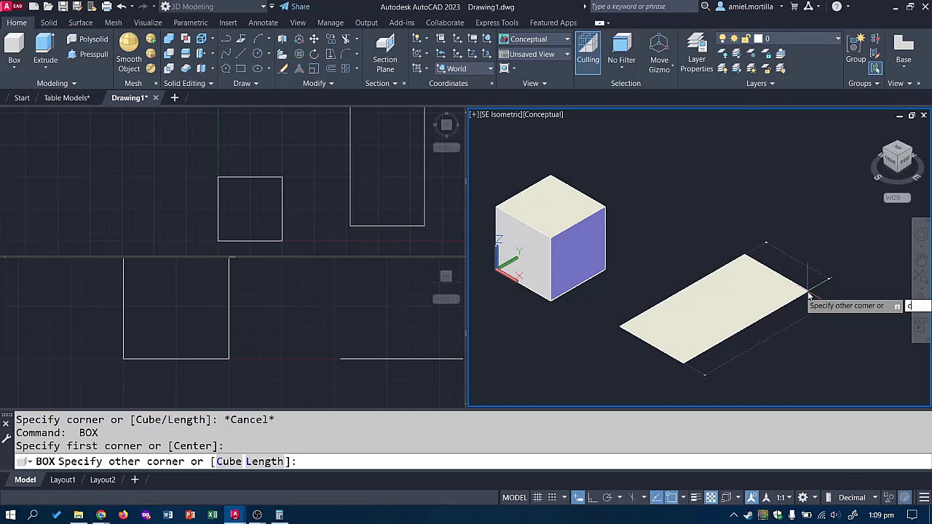
key(Return)
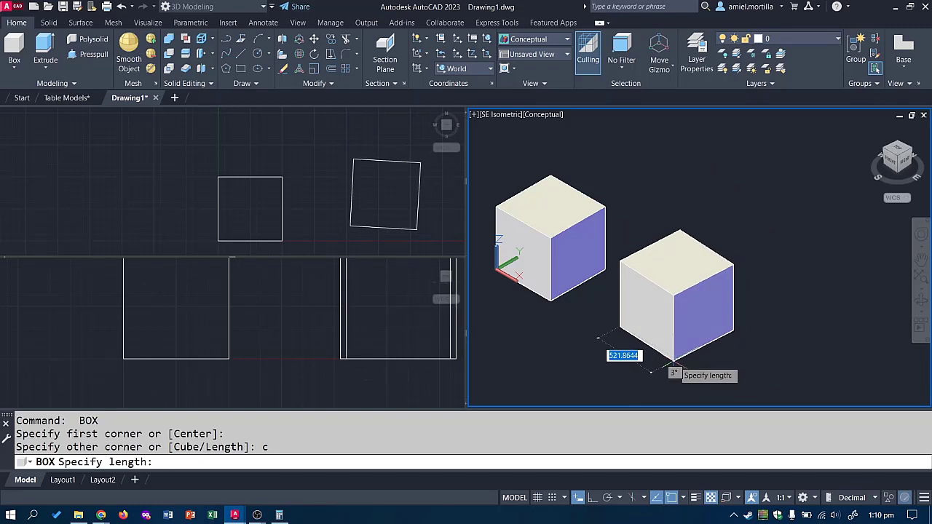
text(500)
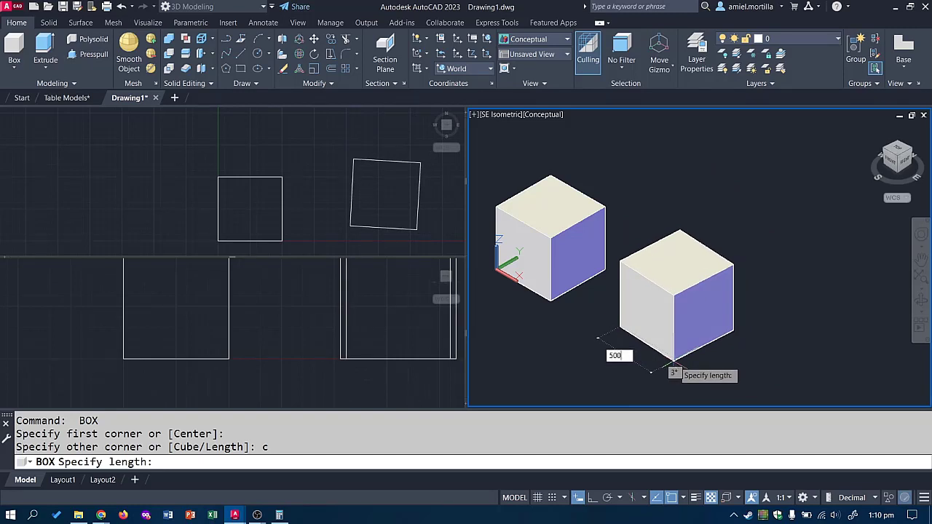
key(Return)
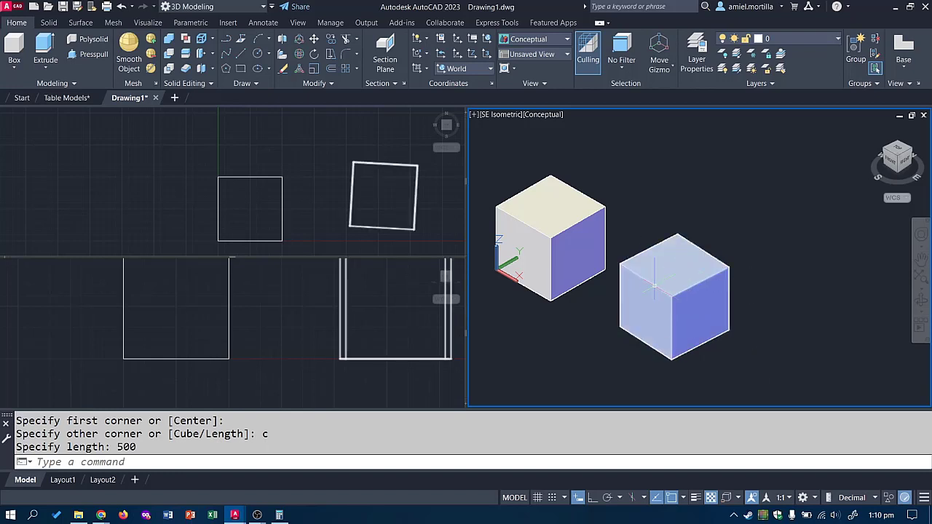
Step: Erase the newly made cube beside the extruded one
click(710, 319)
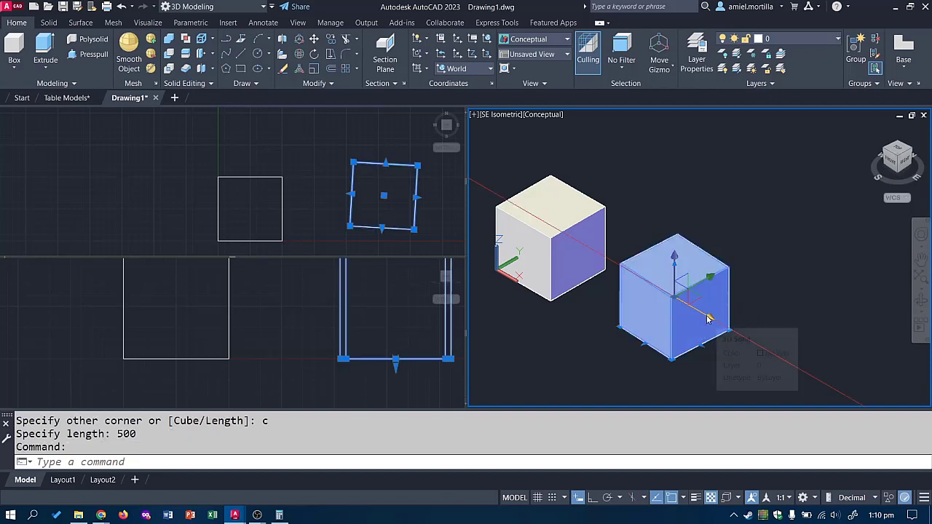
key(Delete)
key(Delete)
key(Escape)
key(Escape)
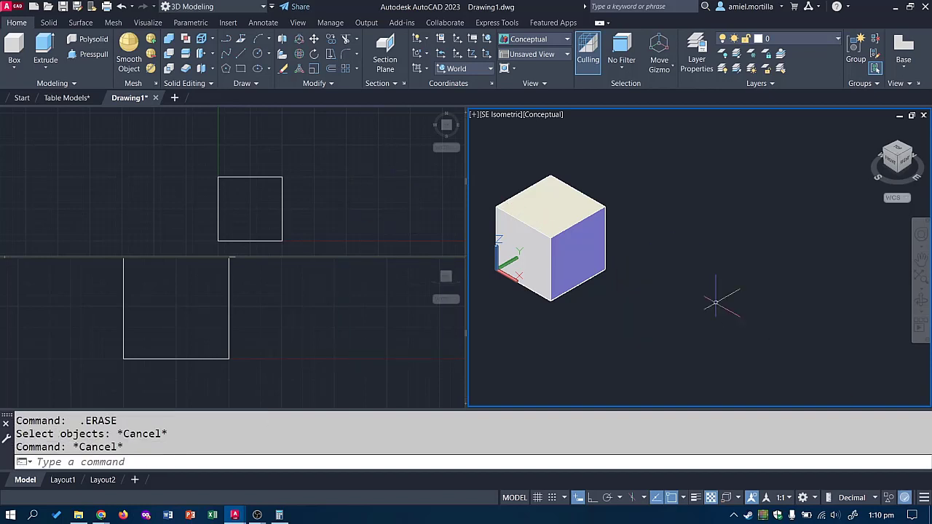
Step: Create a box beside the extruded cube using the Length option, with length, width and height all 500
text(box)
key(Return)
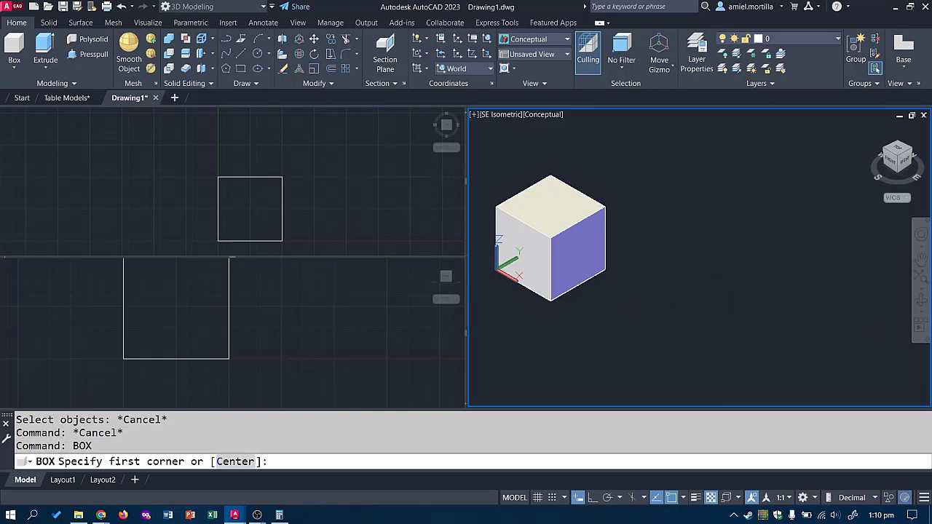
click(634, 328)
text(l)
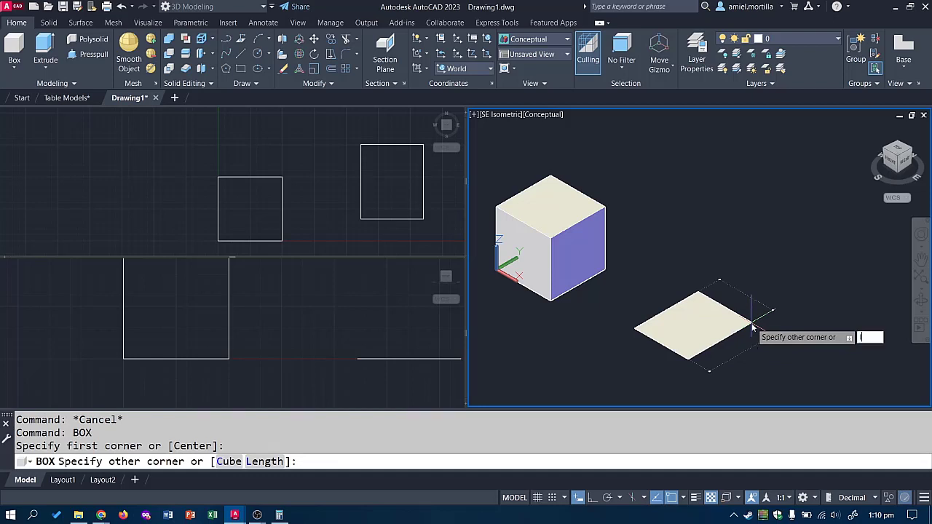
key(Return)
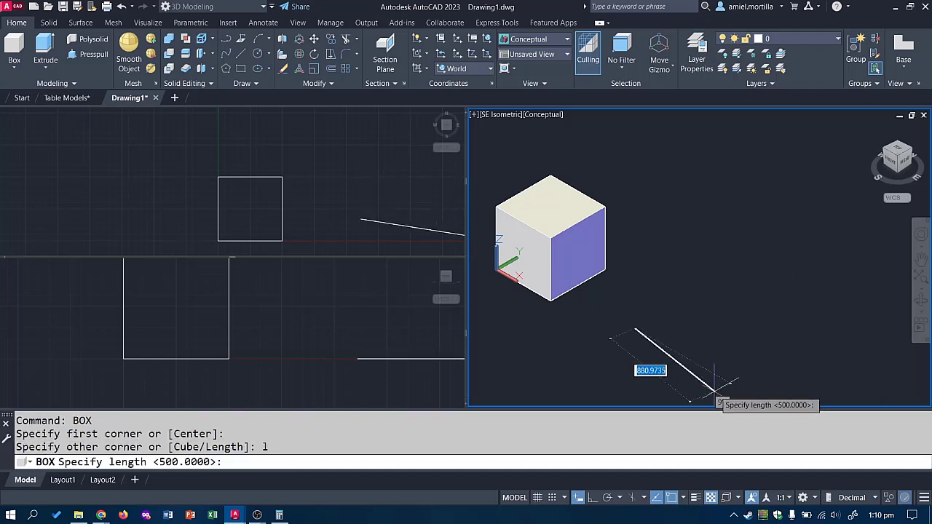
key(Return)
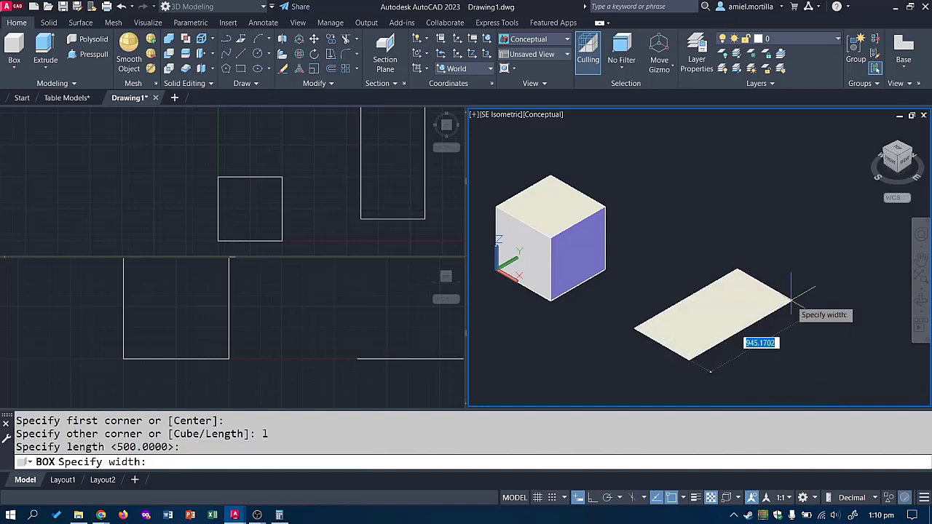
text(500)
key(Return)
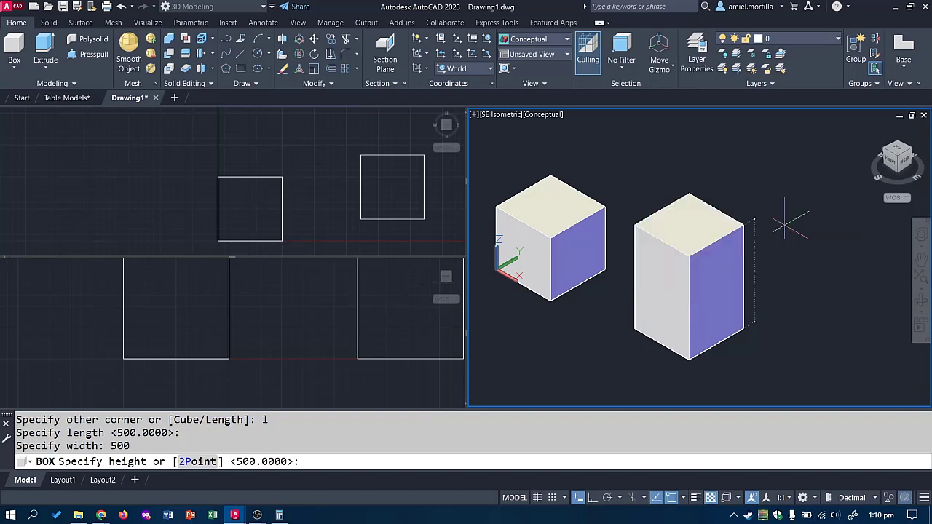
text(500)
key(Return)
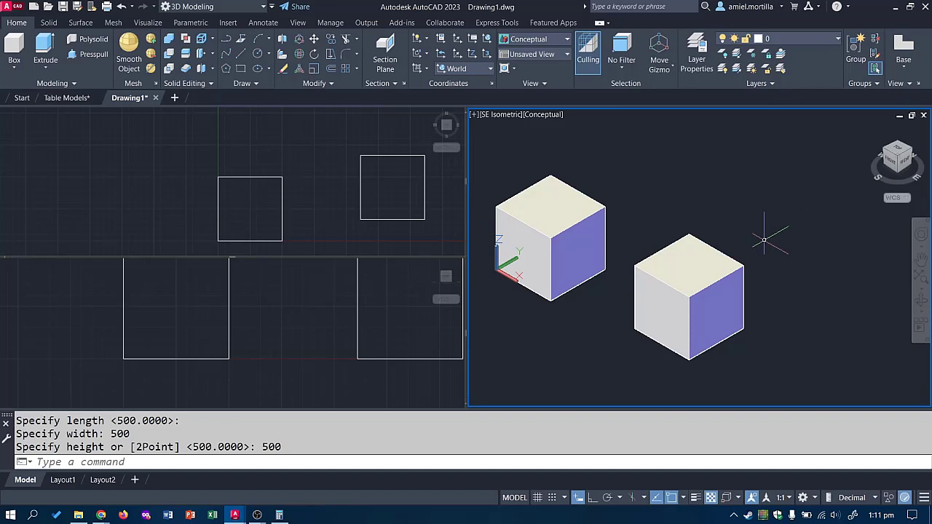
Step: Erase both the new box and the original extruded cube, leaving the model space empty
click(788, 253)
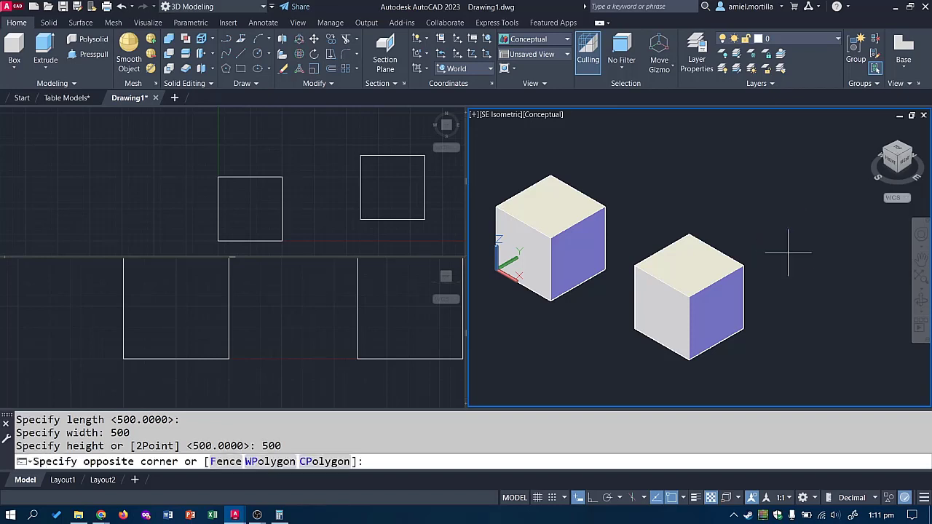
click(628, 362)
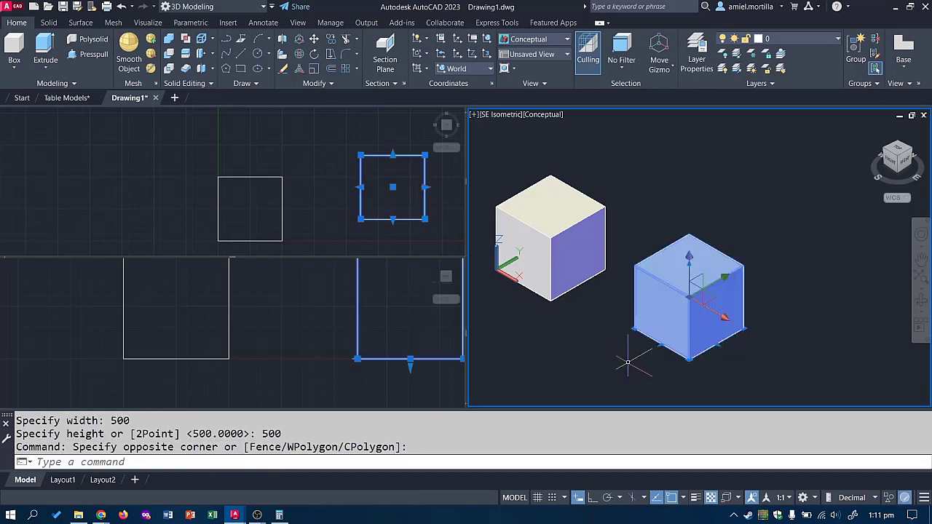
key(Delete)
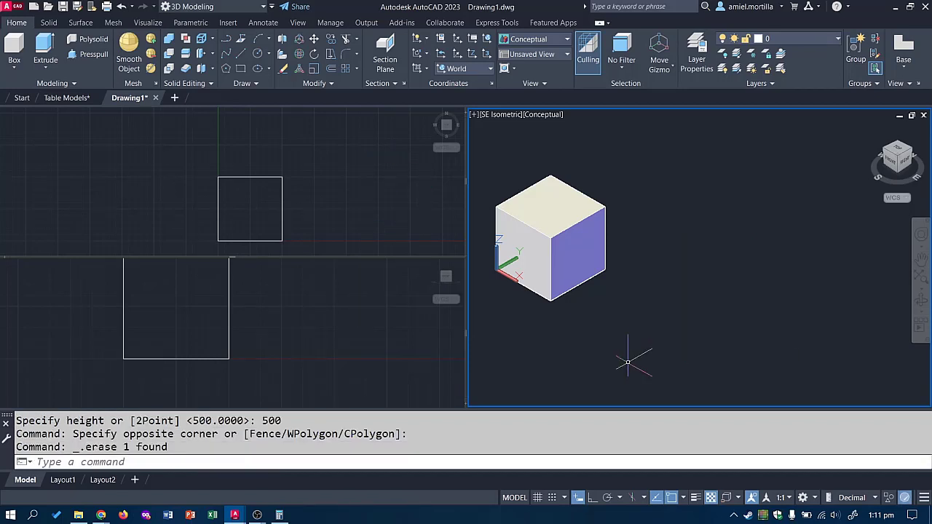
click(548, 279)
key(Delete)
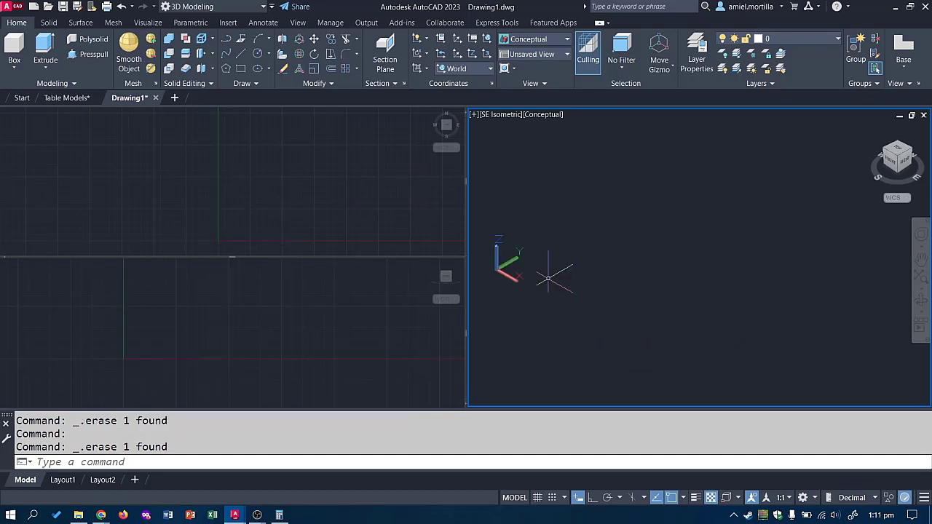
click(14, 69)
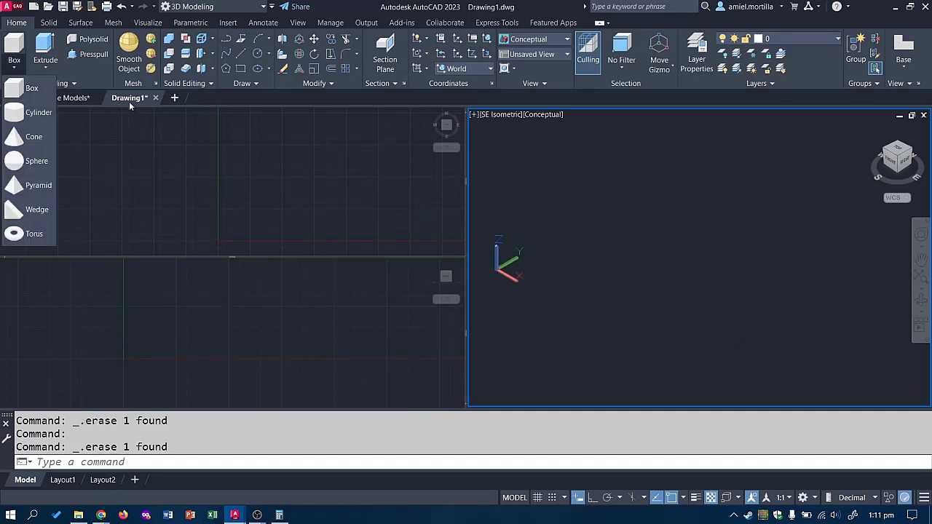
click(80, 83)
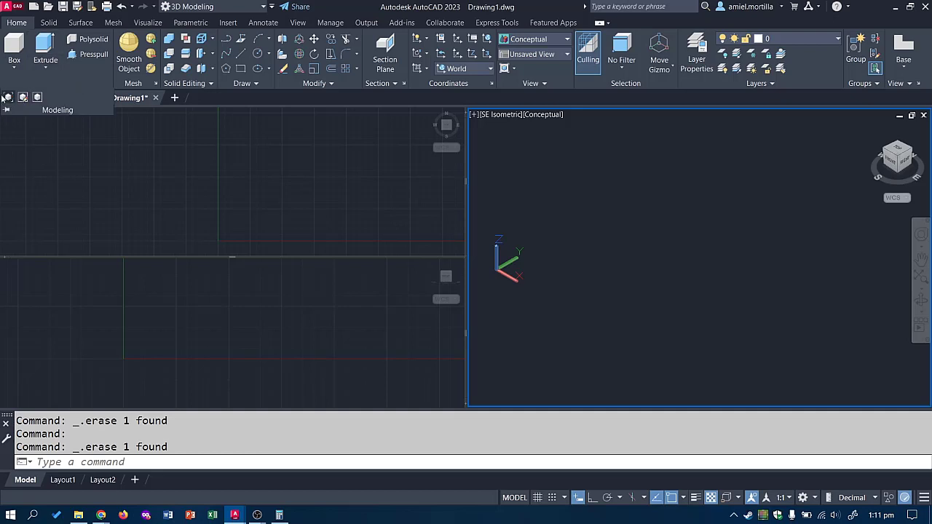
click(13, 68)
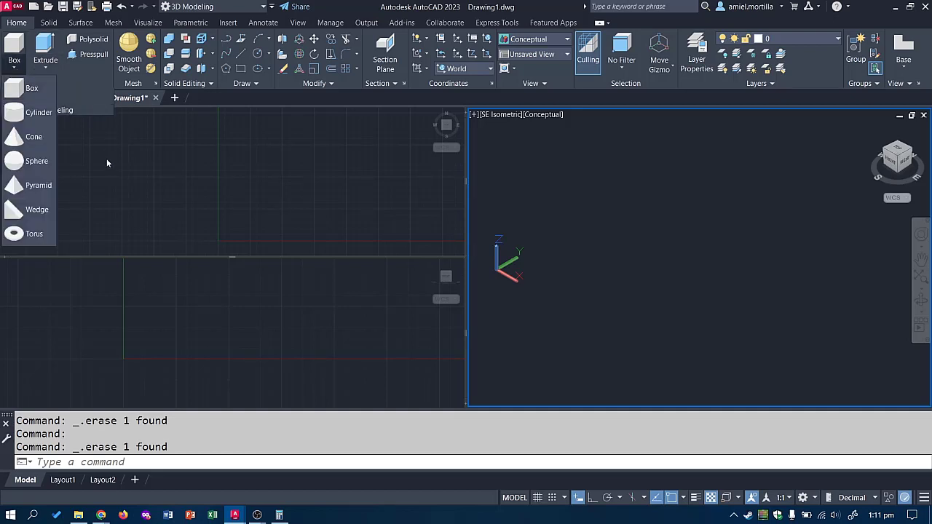
click(14, 110)
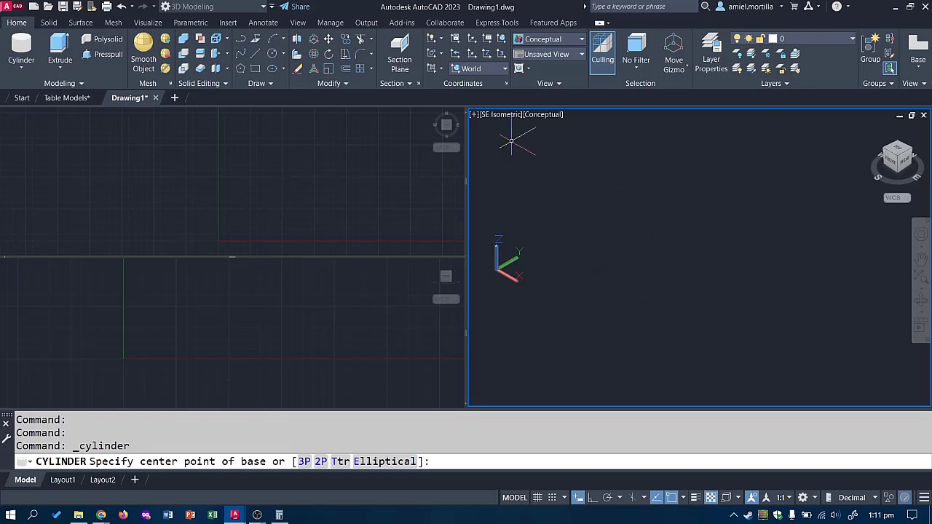
key(Escape)
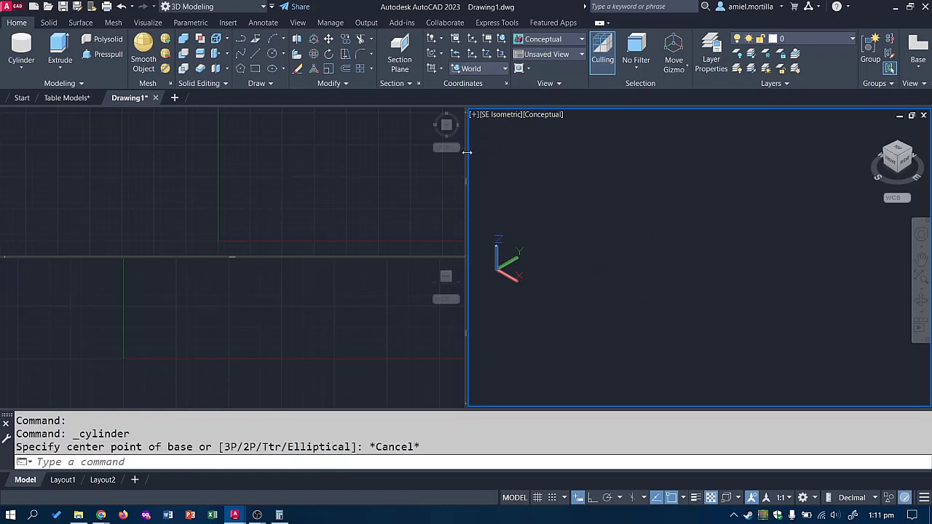
key(Escape)
key(Escape)
Step: Switch the model space to a Single viewport configuration with VPORTS, keeping the current SE Isometric view and Conceptual style
text(VPORTS)
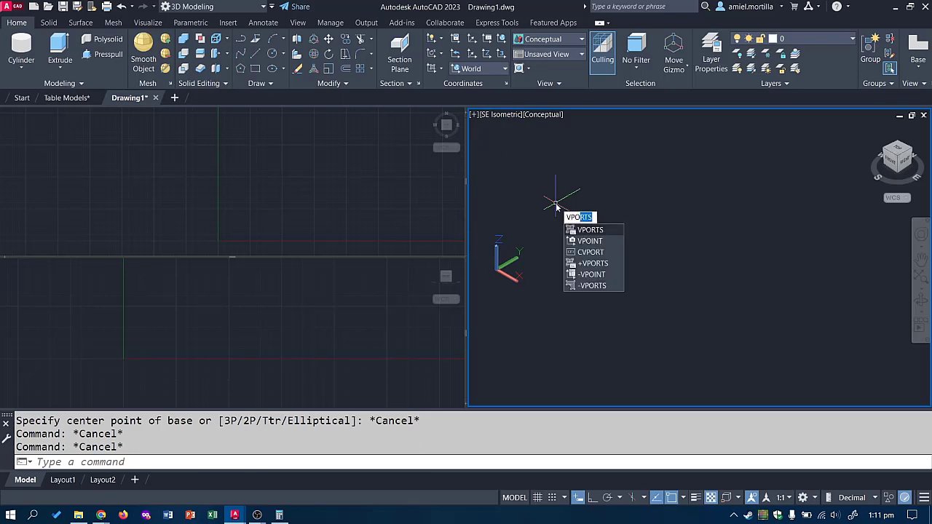
key(Return)
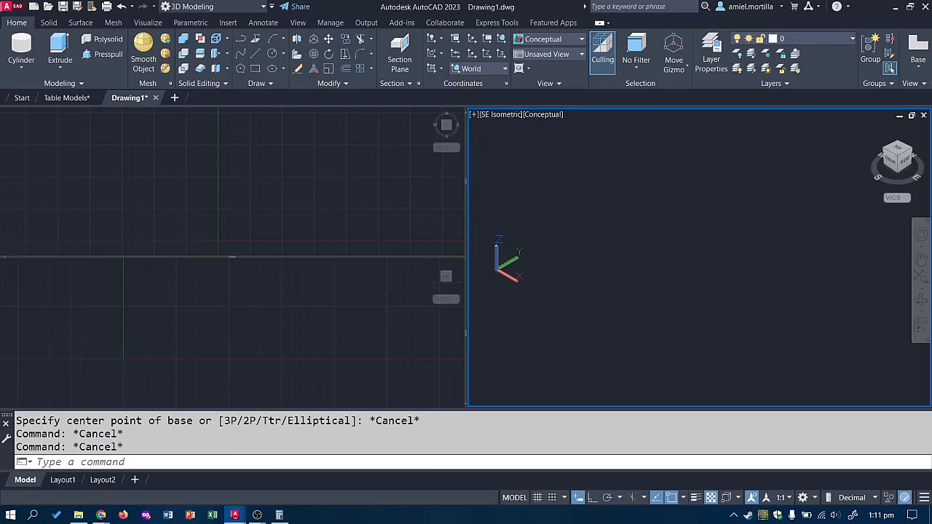
click(227, 233)
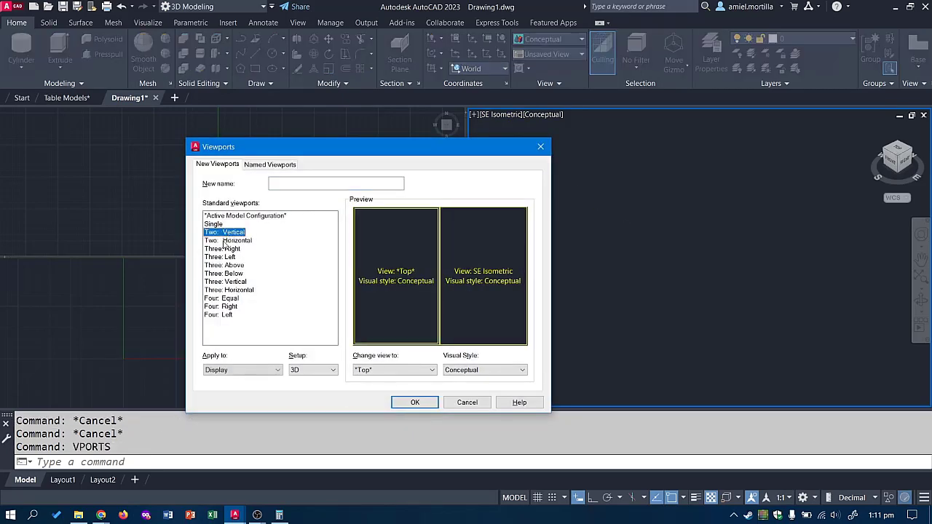
click(226, 240)
click(215, 225)
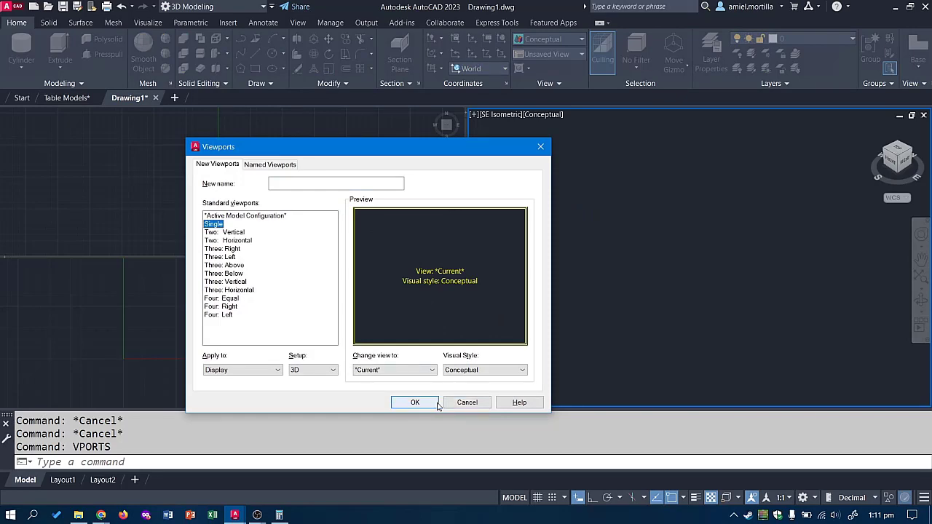
click(422, 370)
click(416, 397)
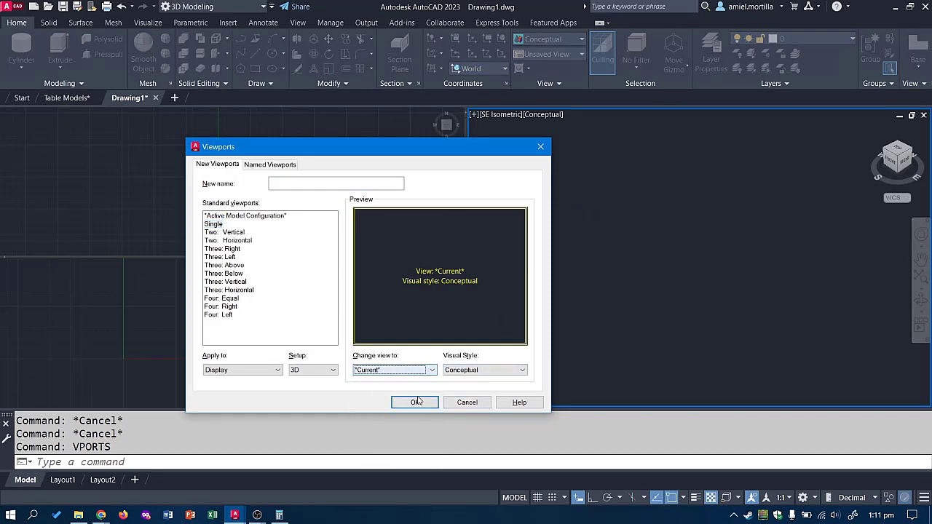
click(415, 402)
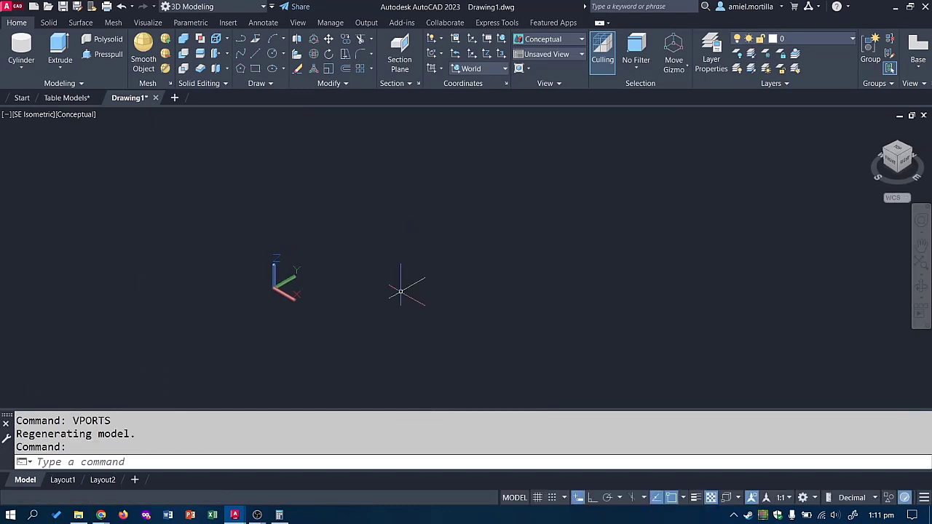
click(22, 51)
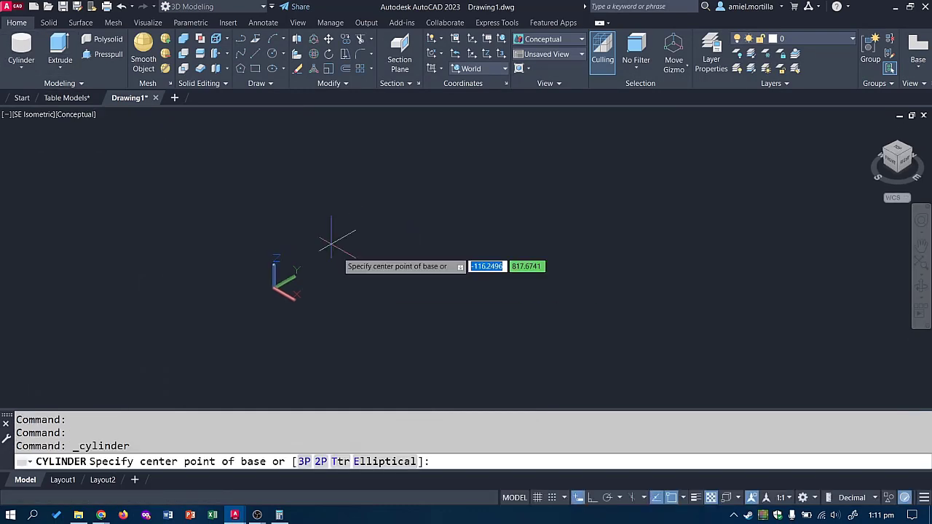
click(396, 319)
key(Escape)
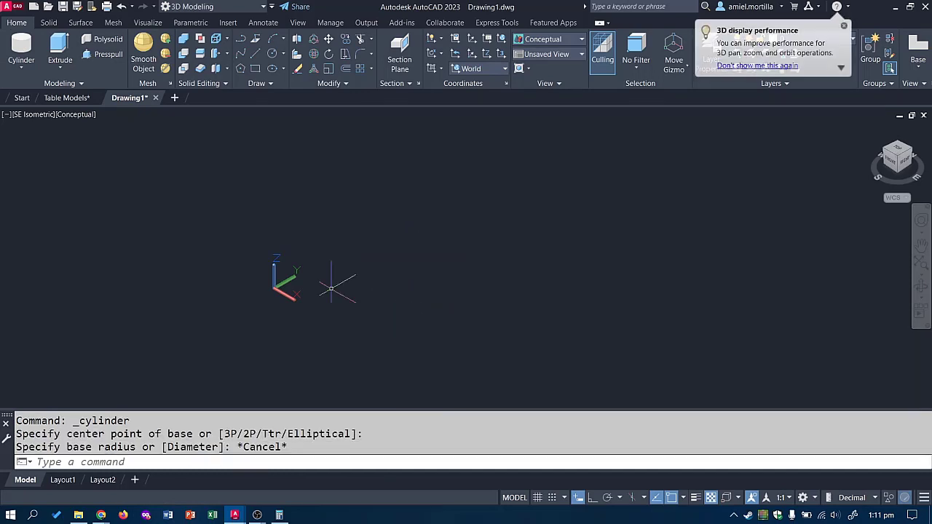
Step: Create a cylinder in the empty model space with a base radius of 500 and a height of 500
key(Return)
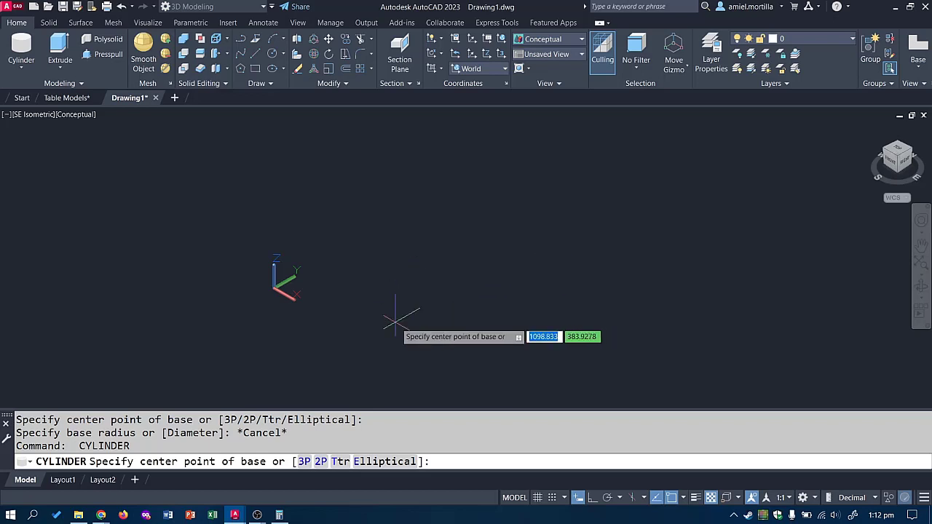
middle_drag(410, 327, 411, 306)
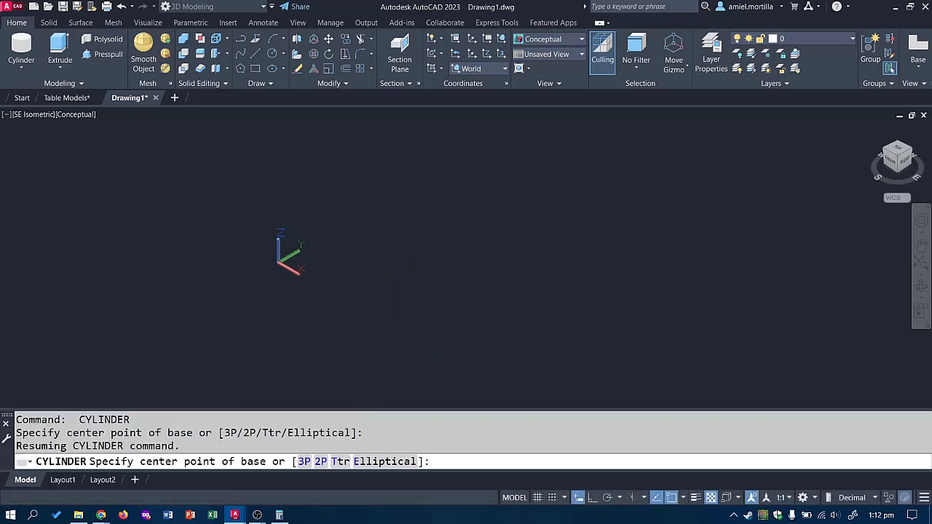
click(376, 293)
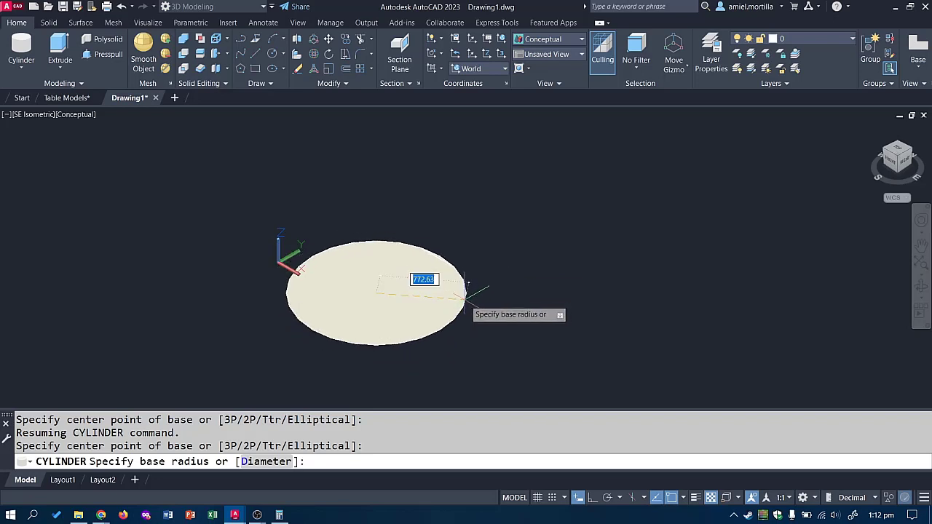
text(500)
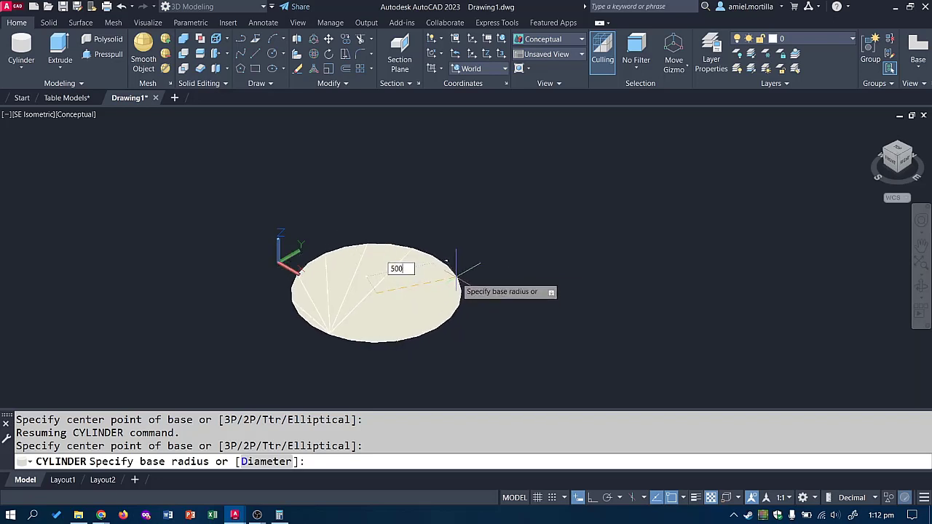
key(Return)
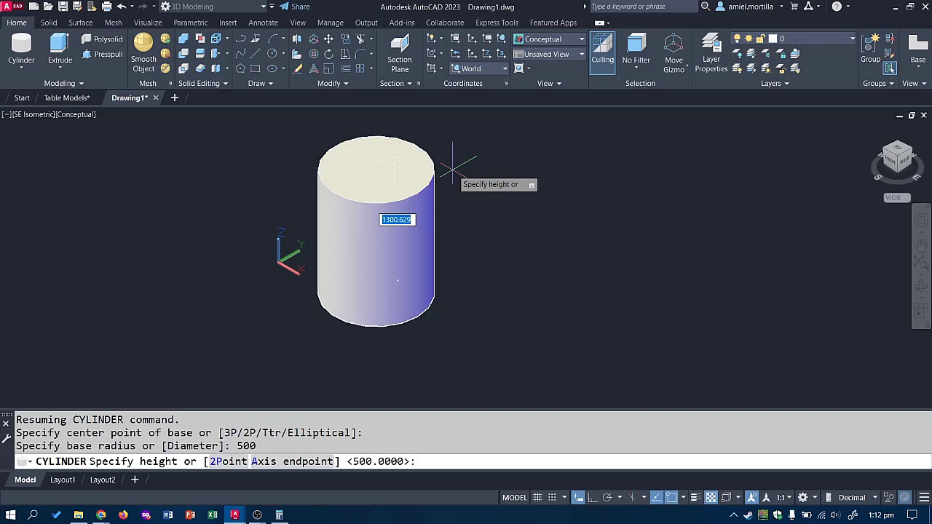
text(500)
key(Return)
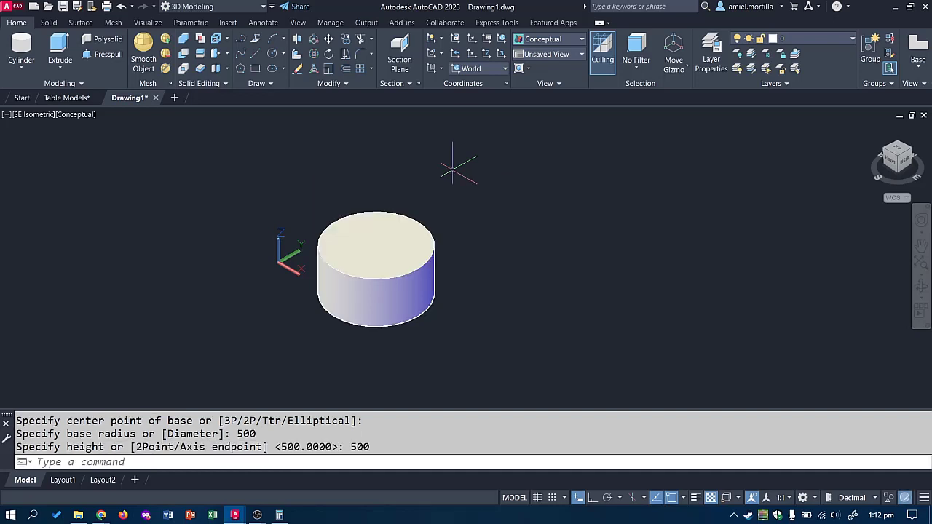
middle_drag(491, 229, 445, 229)
key(Return)
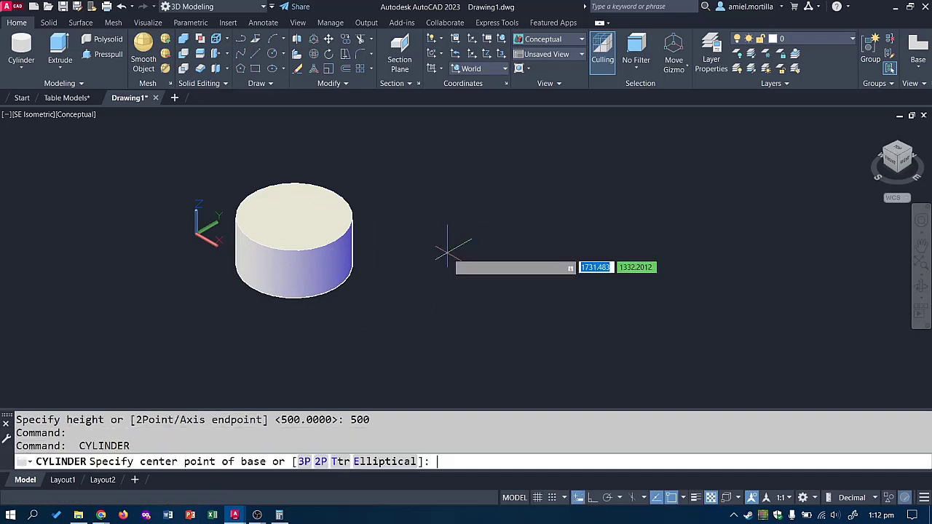
click(452, 291)
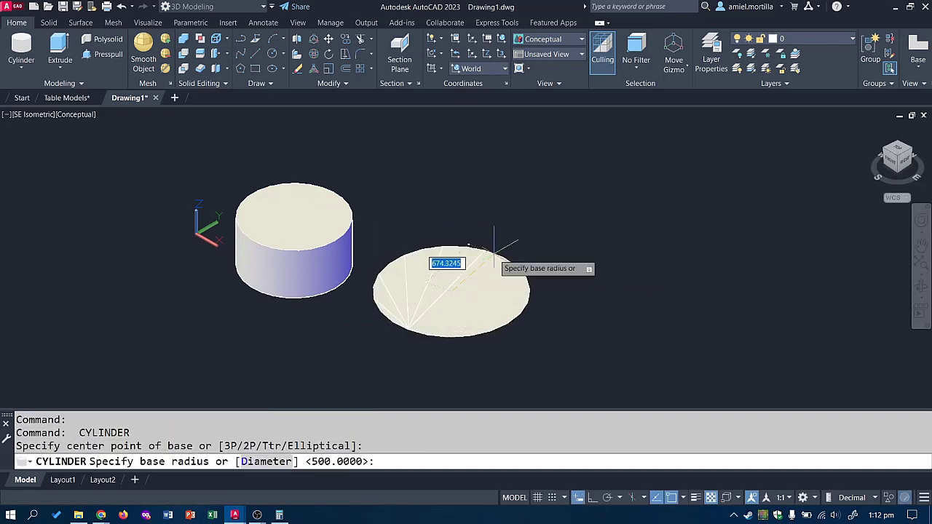
key(Return)
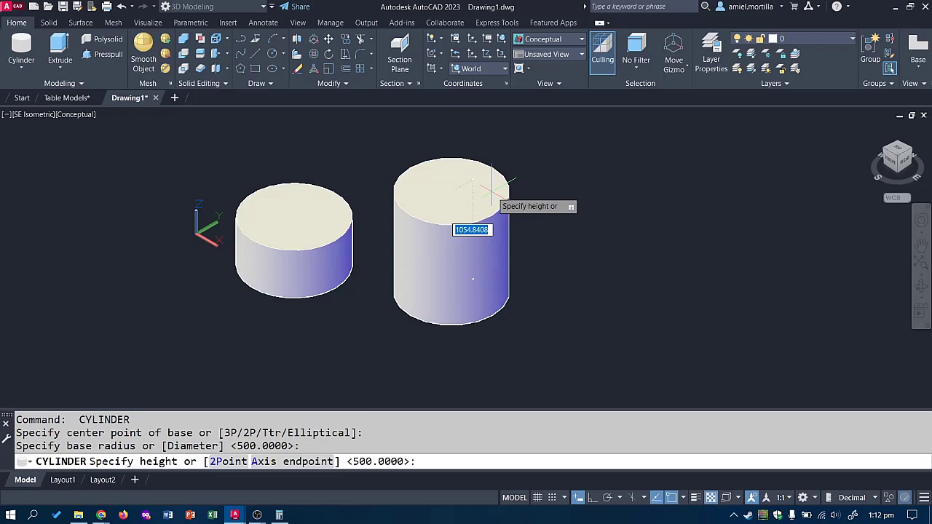
text(2p)
key(Return)
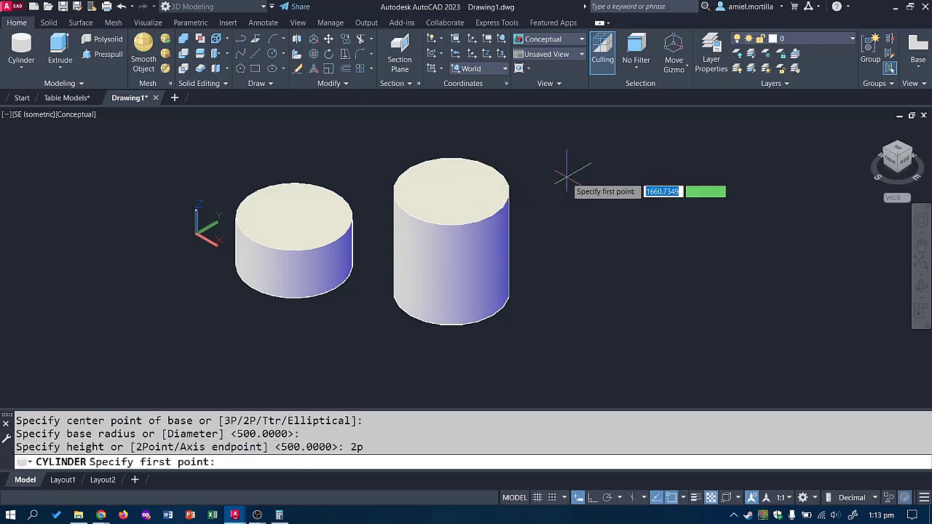
click(523, 157)
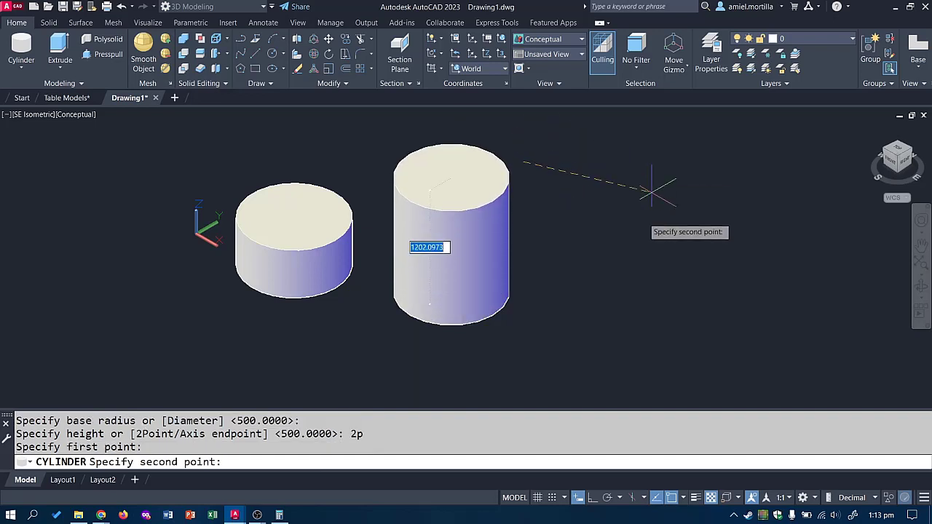
key(Escape)
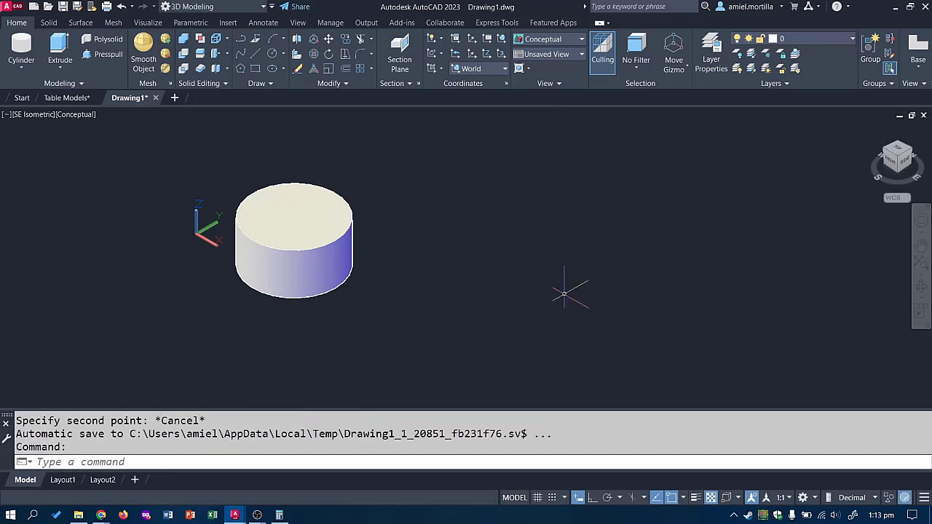
Step: Draw a single slanted reference line about 1152 units long on the ground plane, some distance beside the cylinder
text(L)
key(Return)
click(571, 306)
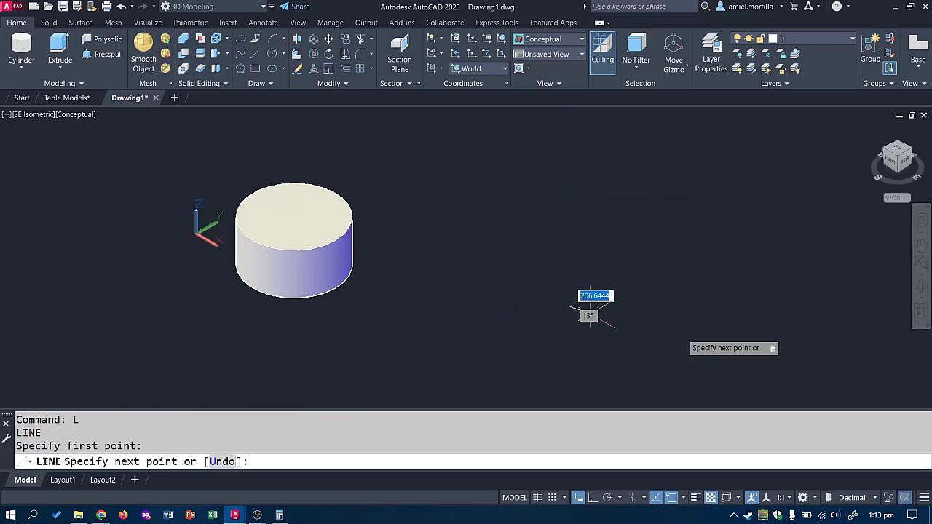
click(678, 353)
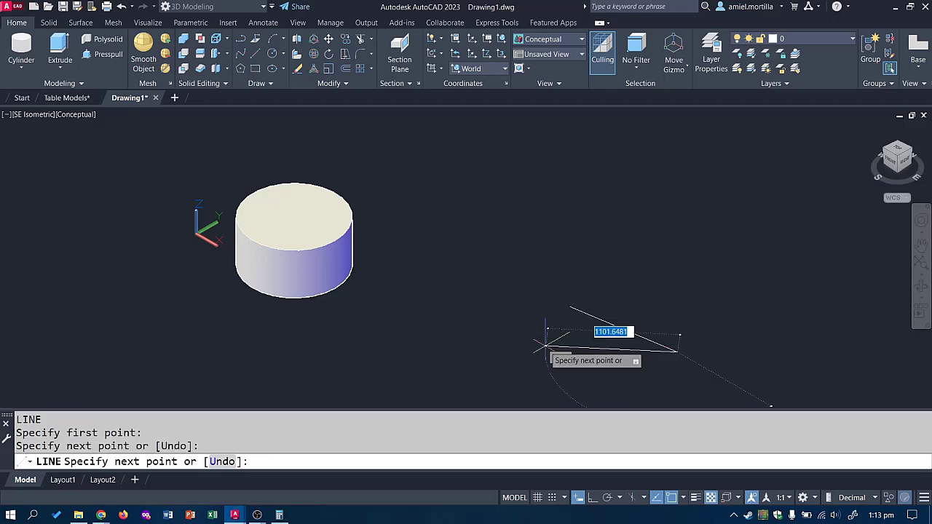
key(Escape)
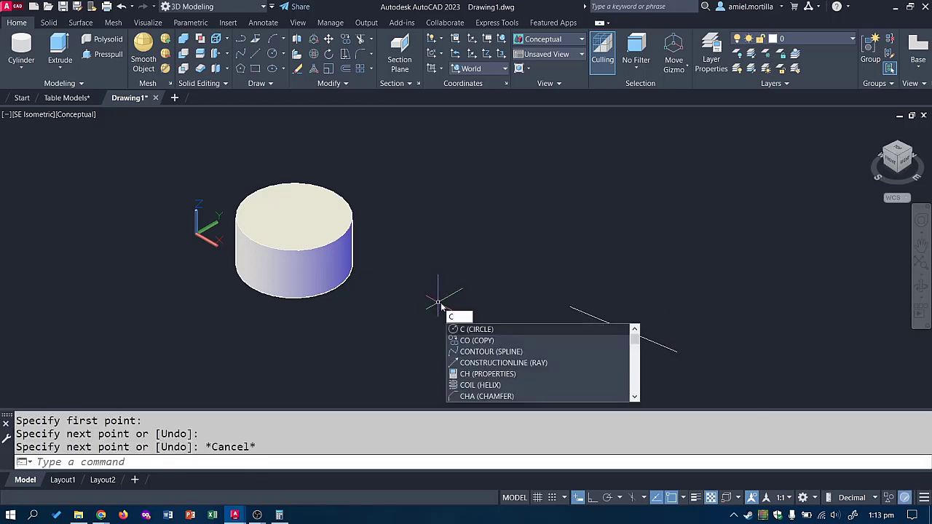
Step: Create a second cylinder between the first one and the line, radius 500, using the 2Point height option on the line's two endpoints
text(yl)
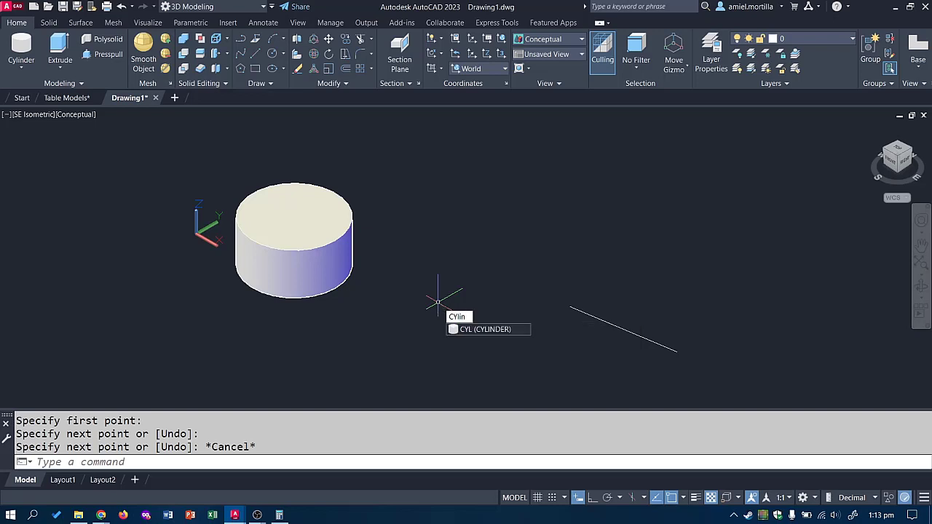
key(Return)
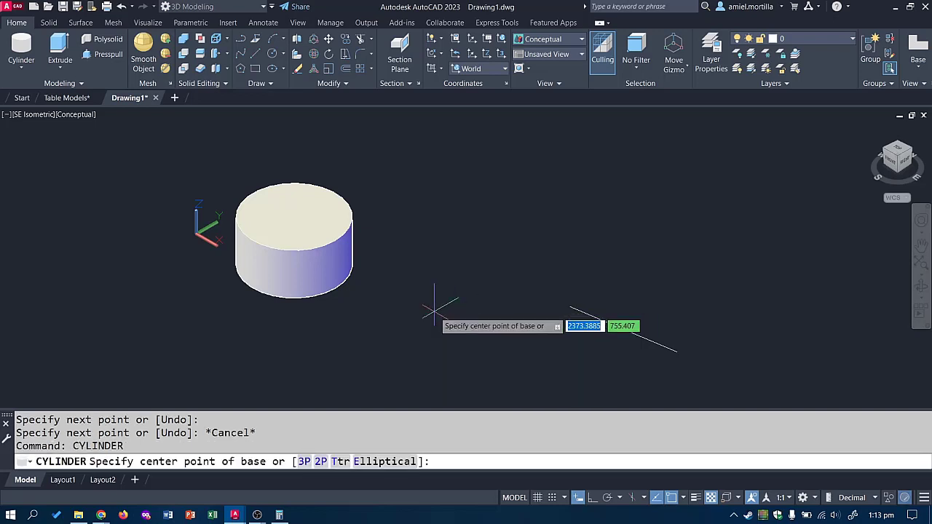
click(430, 306)
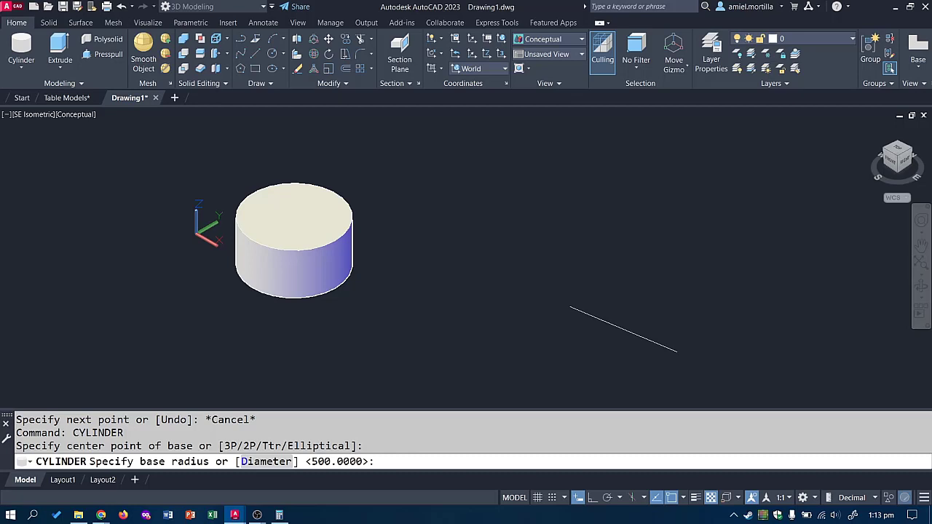
key(Return)
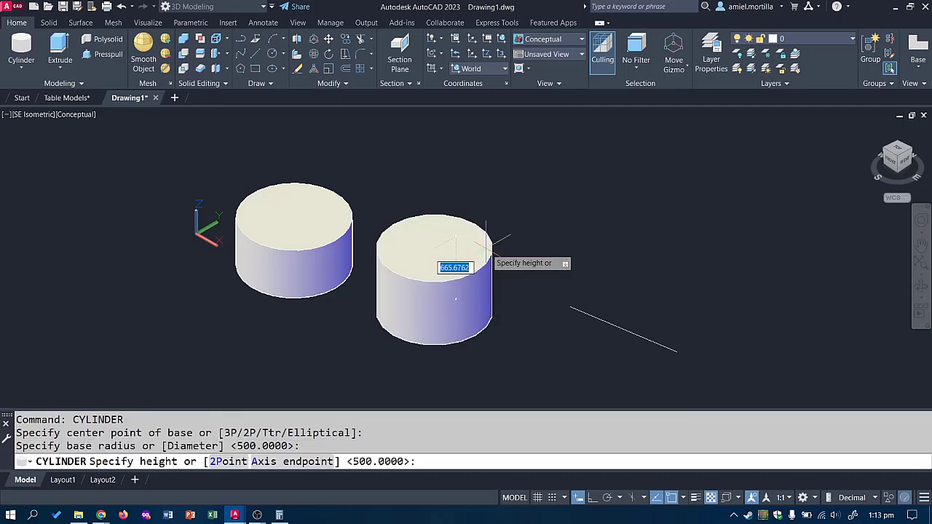
text(2p)
key(Return)
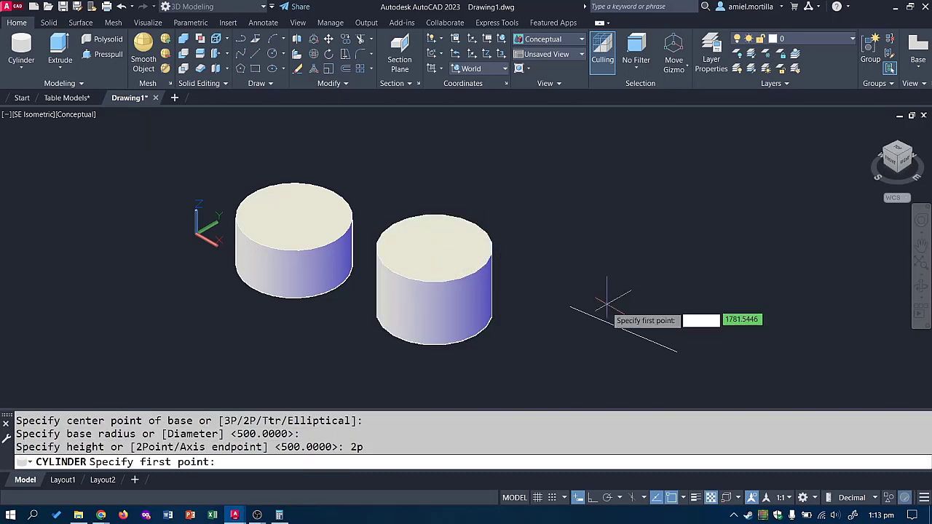
click(571, 306)
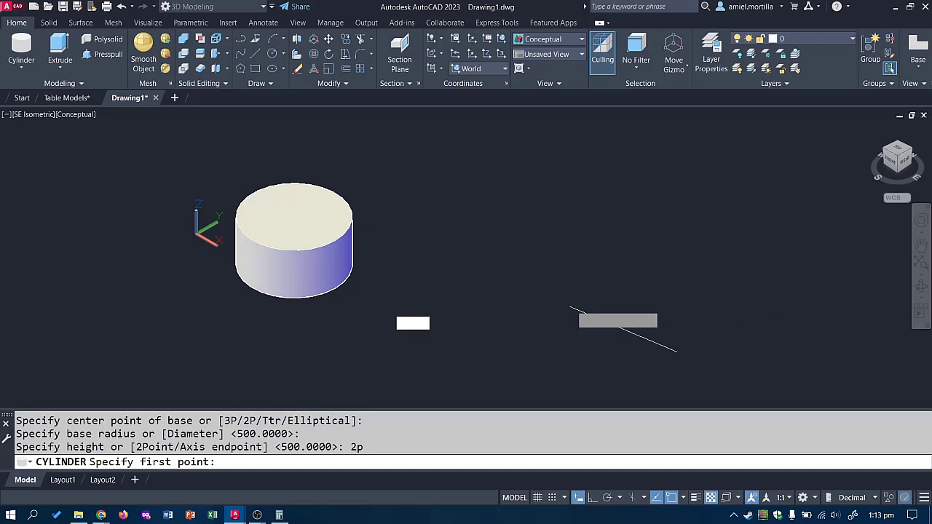
click(676, 352)
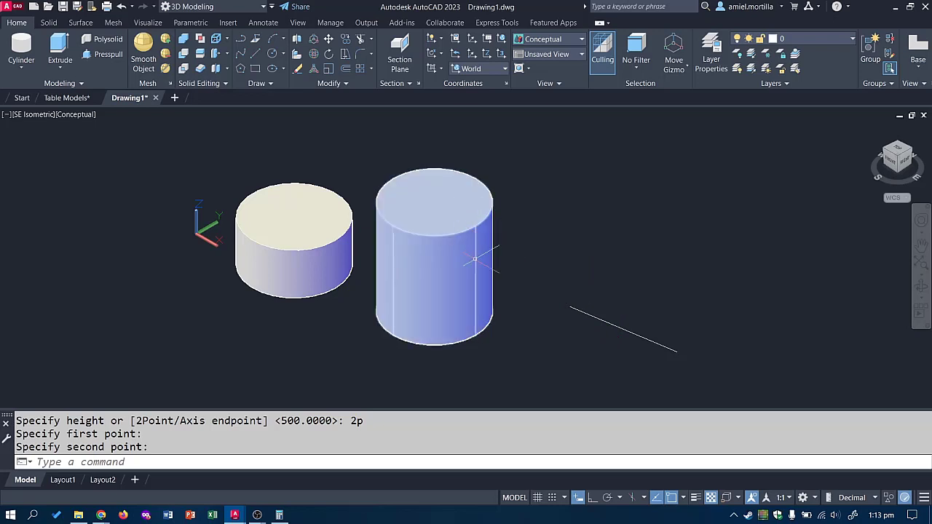
key(Escape)
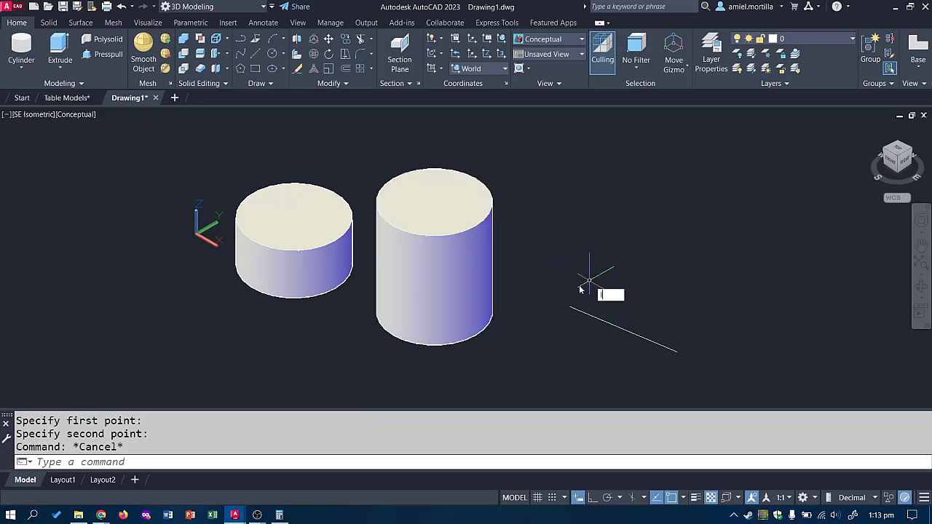
Step: Draw a vertical line with Ortho on, going up along Z from the near end of the slanted reference line
text(l)
key(Return)
click(569, 307)
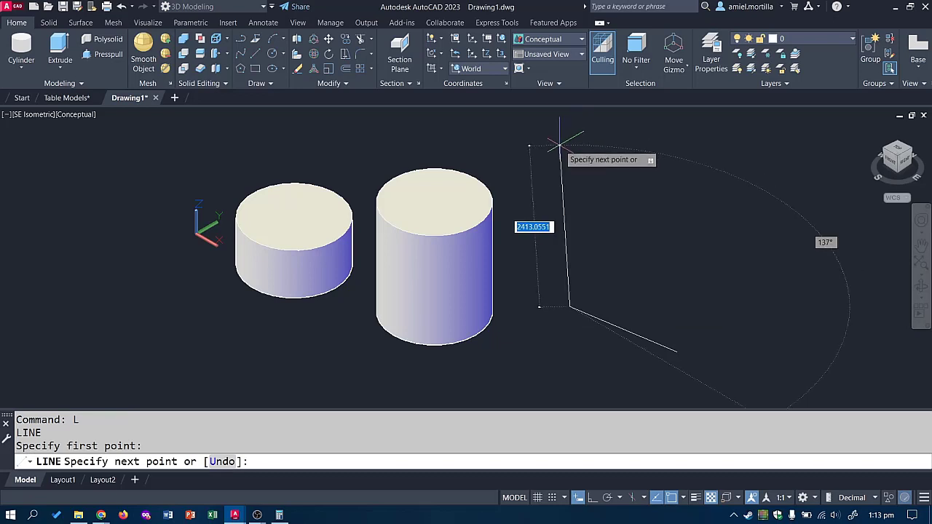
key(F8)
click(568, 136)
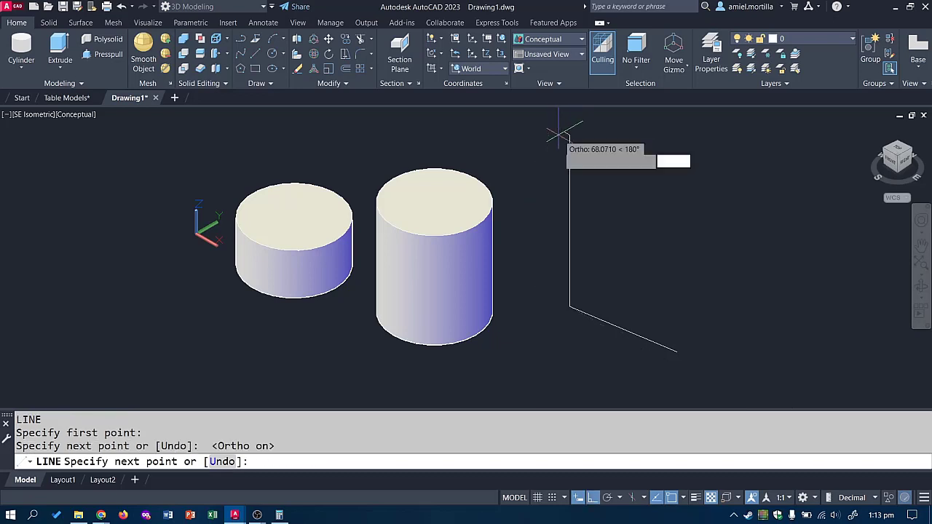
key(Escape)
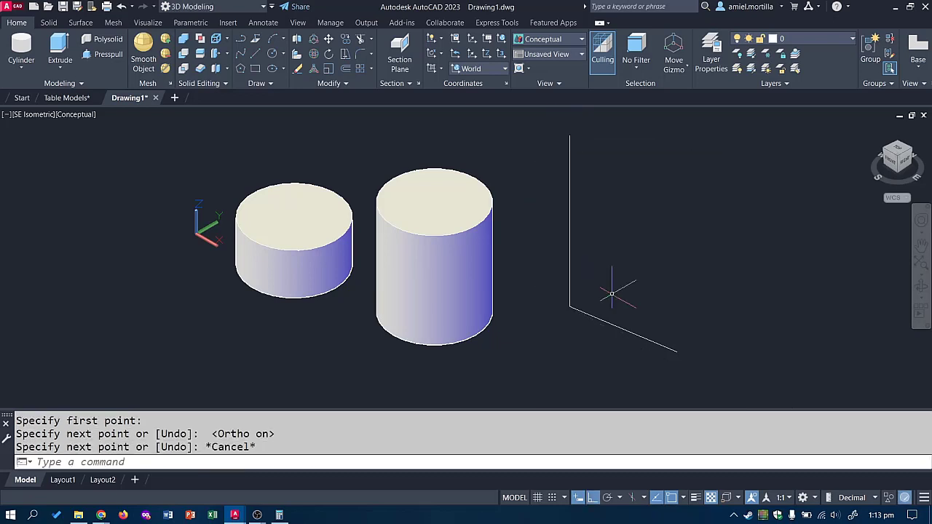
Step: Erase the taller cylinder standing between the first cylinder and the reference lines
key(Escape)
click(401, 274)
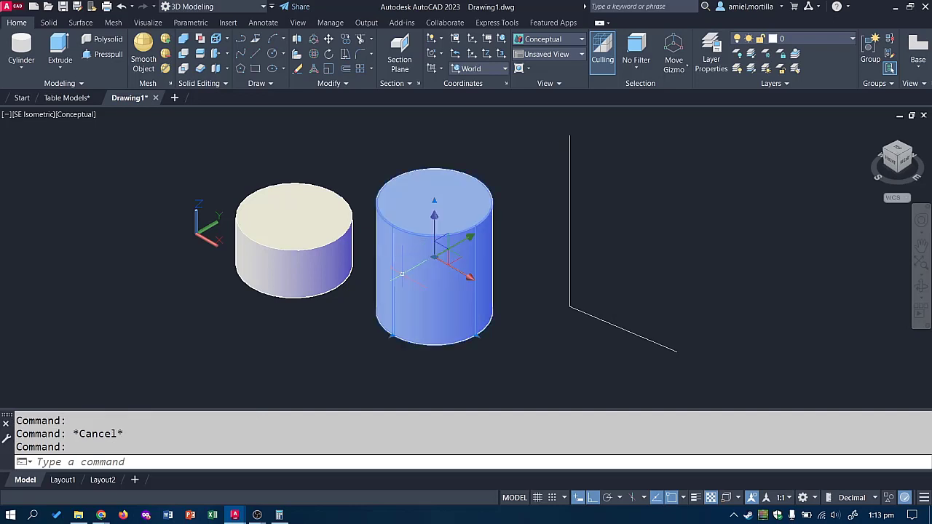
key(Delete)
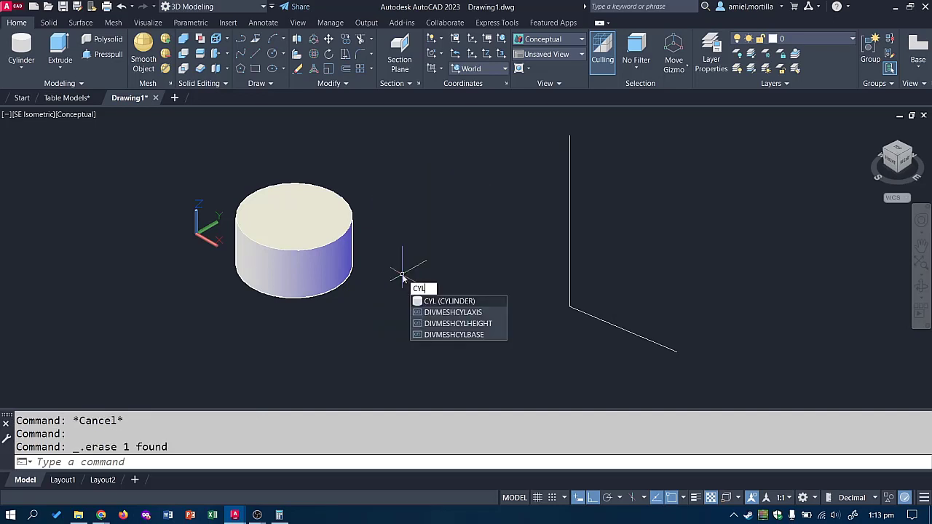
Step: Create a cylinder beside the first one, radius 500, using the 2Point height option from the vertical line's lower to its upper endpoint
key(Return)
click(409, 306)
click(428, 267)
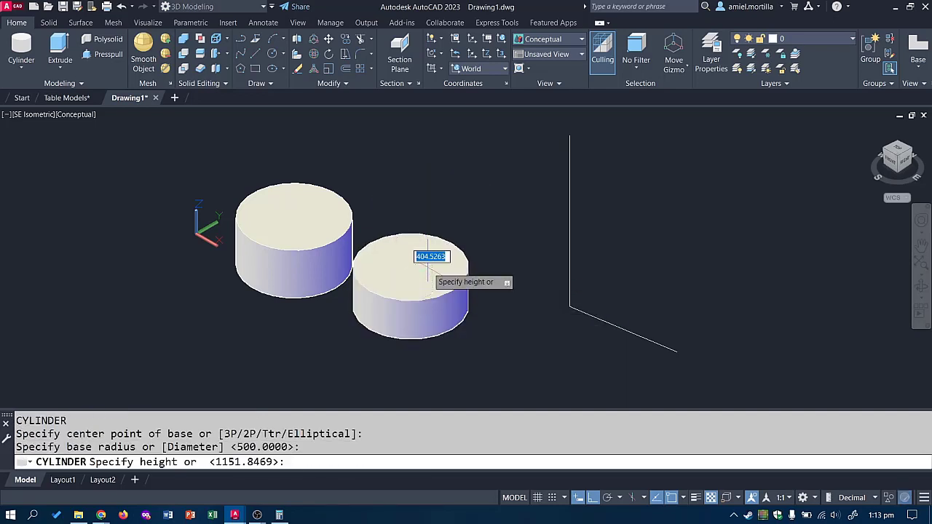
text(2p)
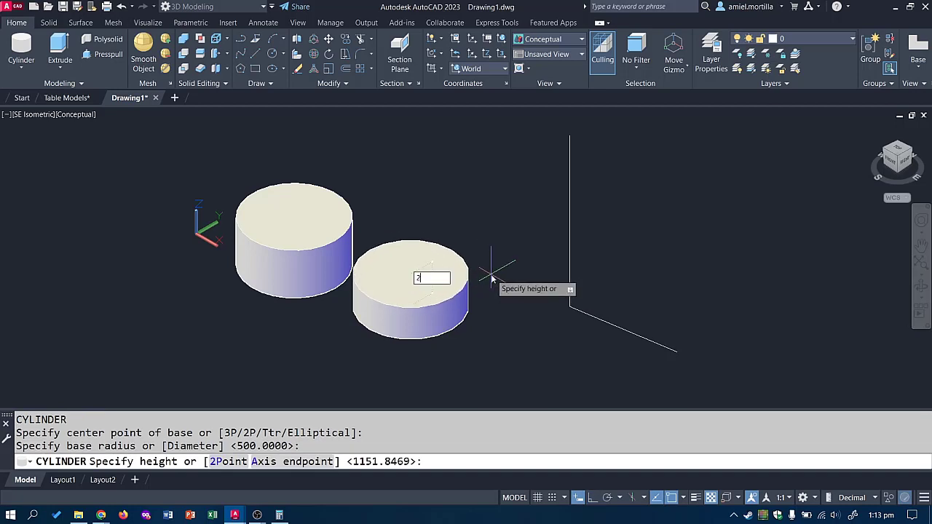
key(Return)
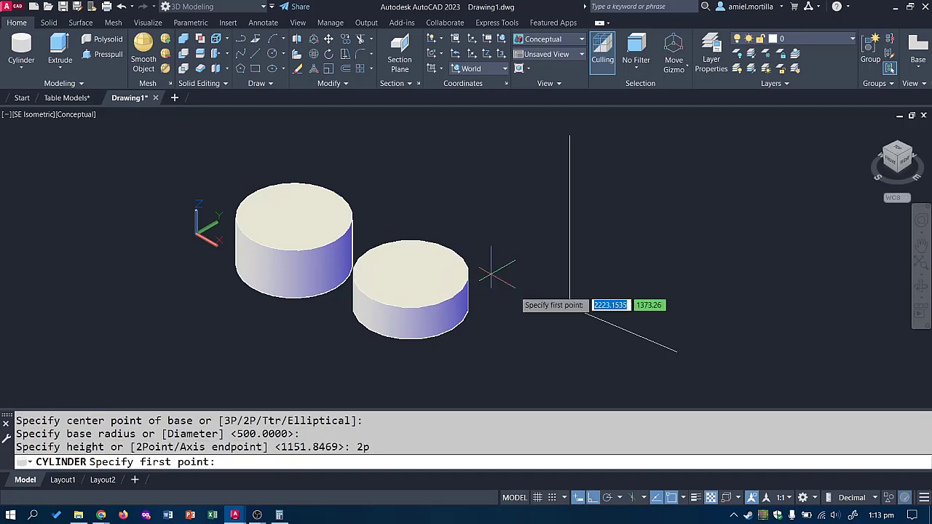
click(570, 307)
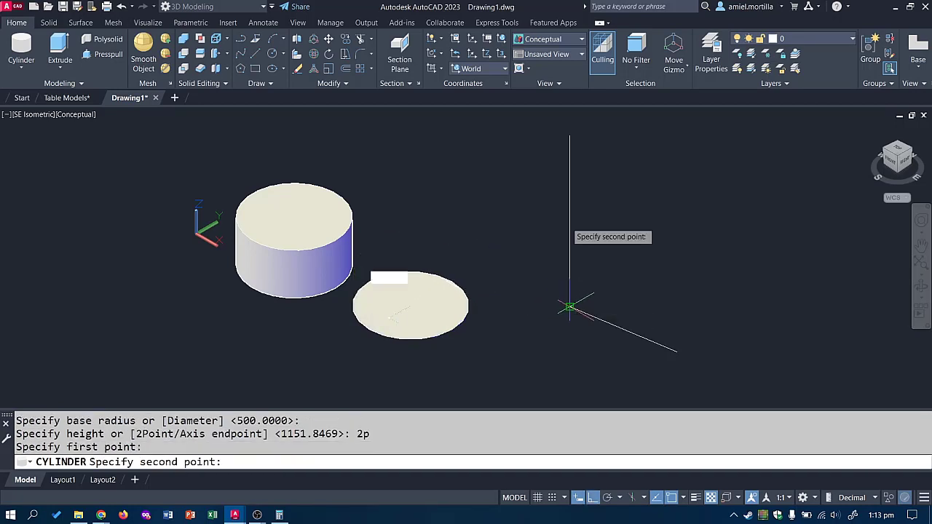
click(570, 136)
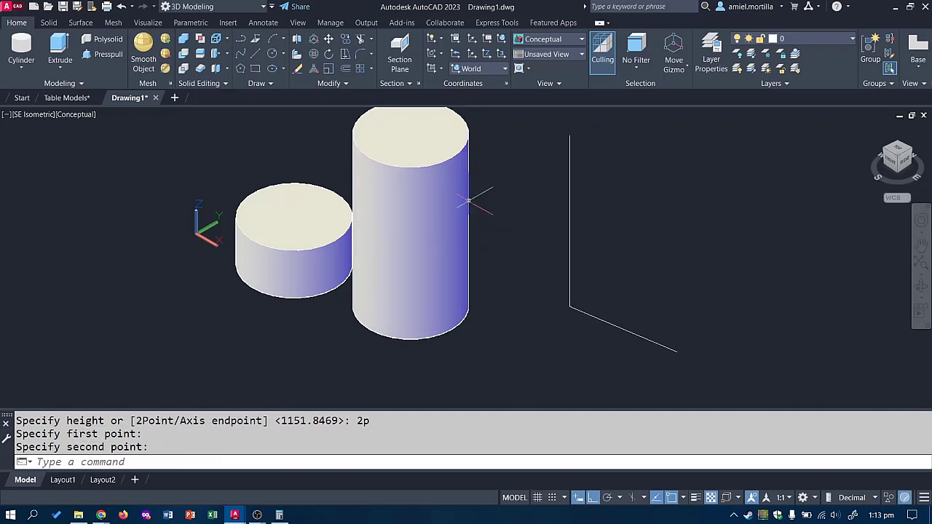
Step: Erase both reference lines, the vertical one and the slanted one, beside the tall cylinder
click(567, 182)
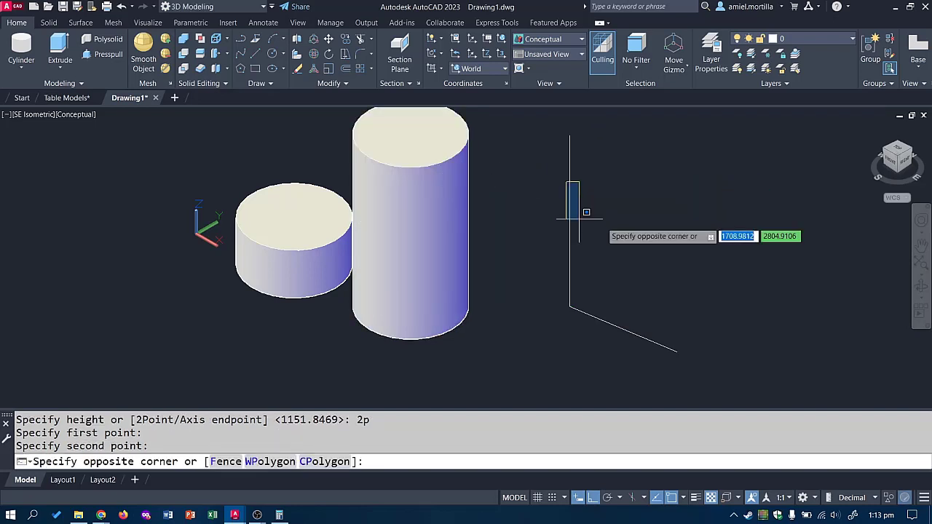
click(572, 169)
click(555, 122)
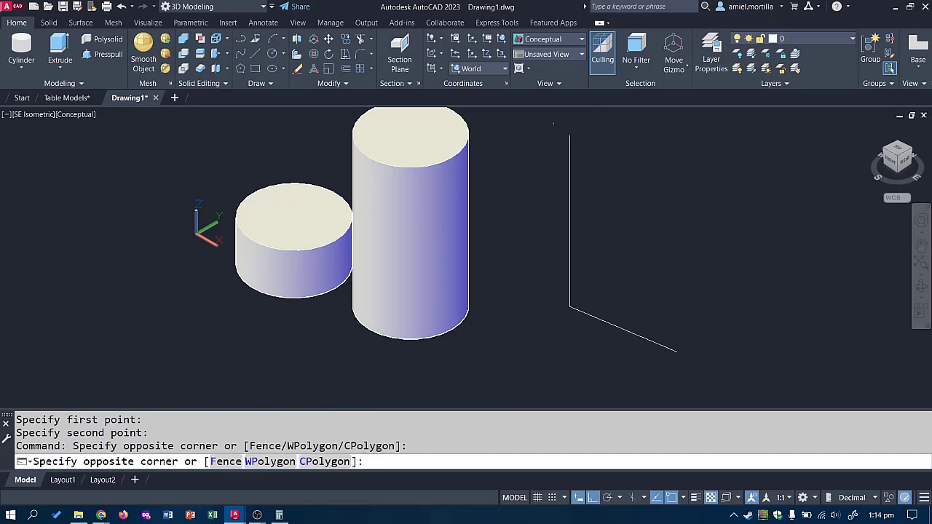
click(704, 370)
key(Delete)
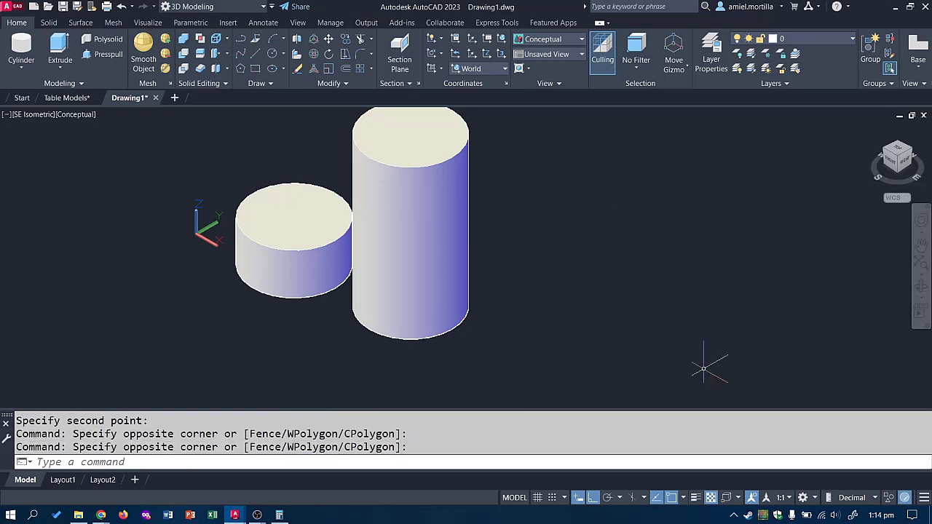
key(Escape)
key(Escape)
key(Escape)
Step: Create a third cylinder beside the tall one, radius 500, using the Axis endpoint option with the endpoint 1500 up along Z
middle_drag(651, 319, 585, 330)
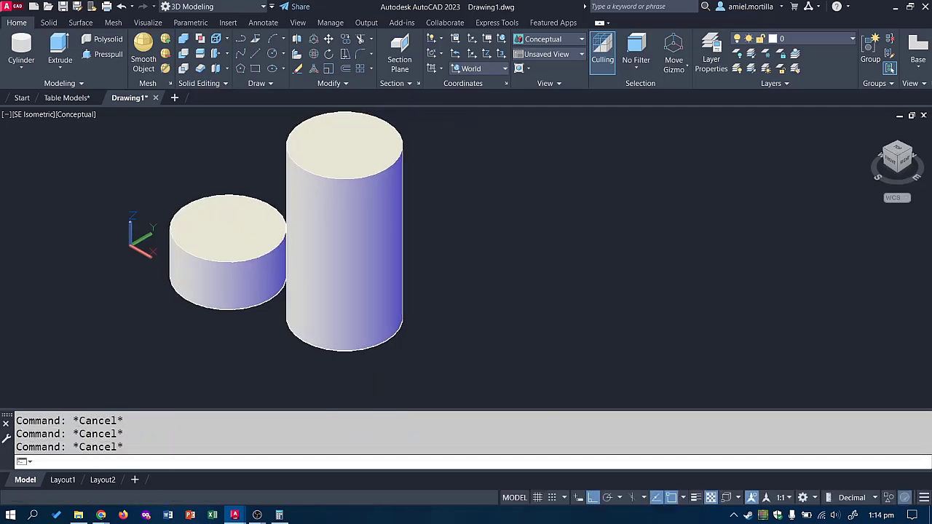
text(CYL)
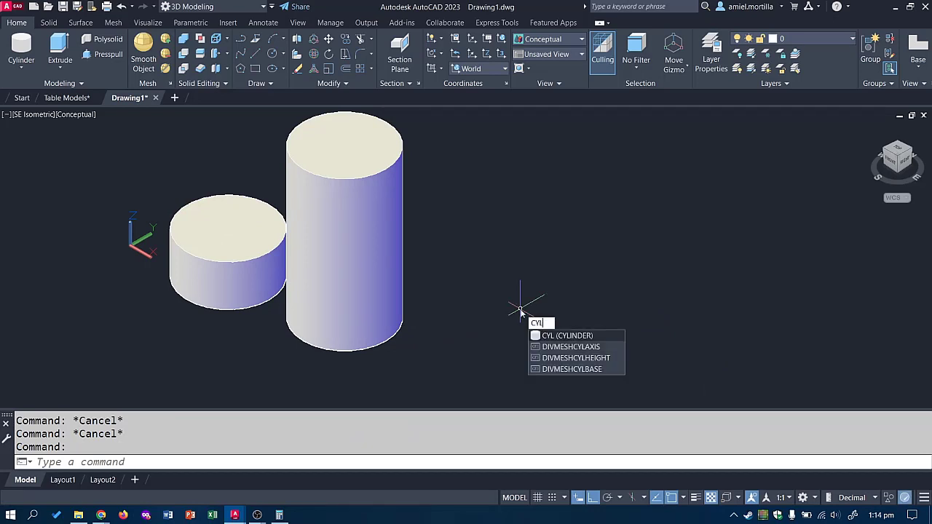
key(Return)
middle_drag(520, 327, 525, 276)
click(481, 306)
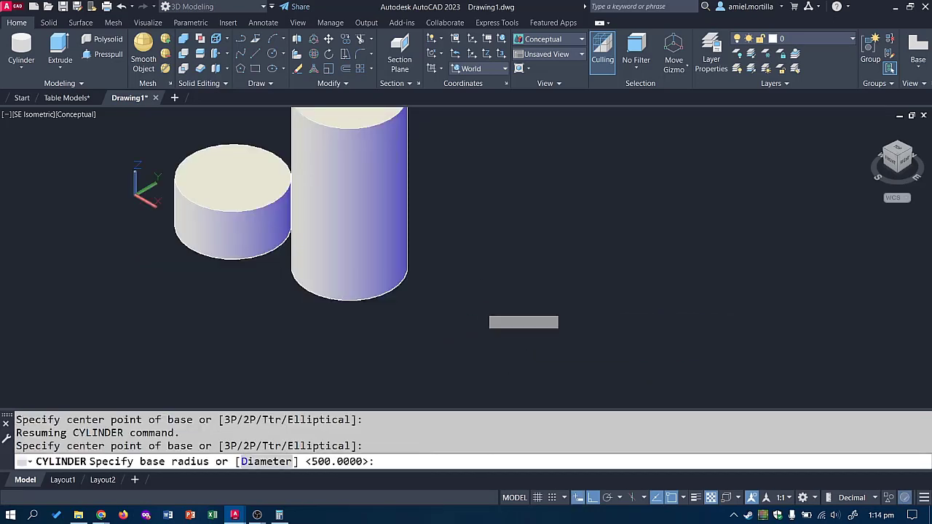
click(514, 287)
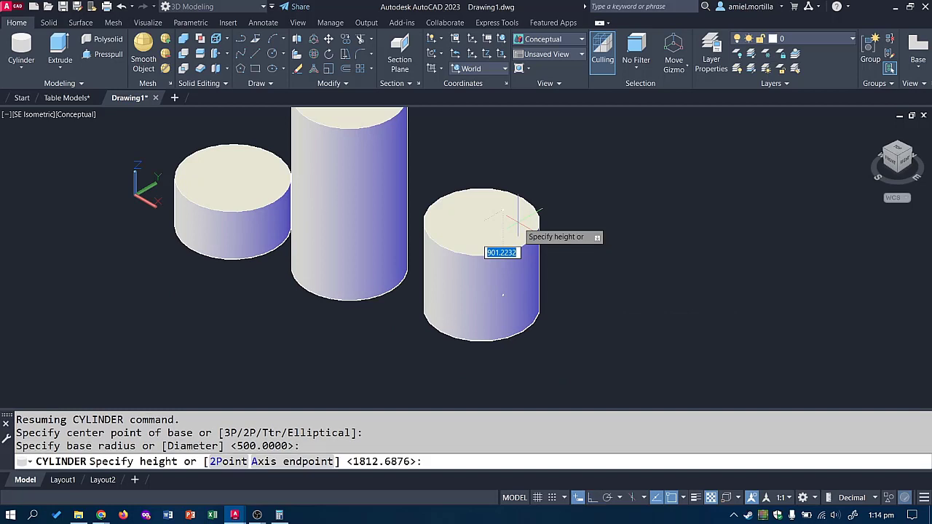
text(a)
key(Return)
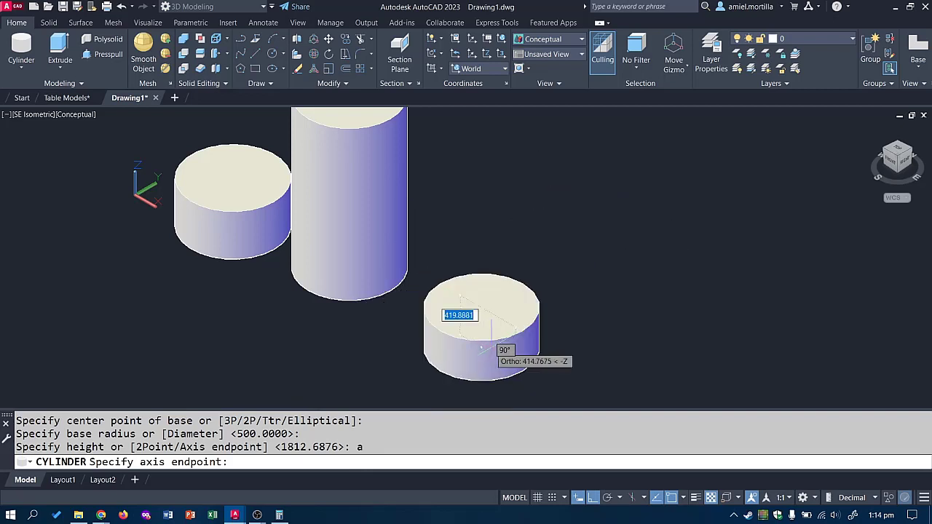
middle_drag(507, 348, 498, 301)
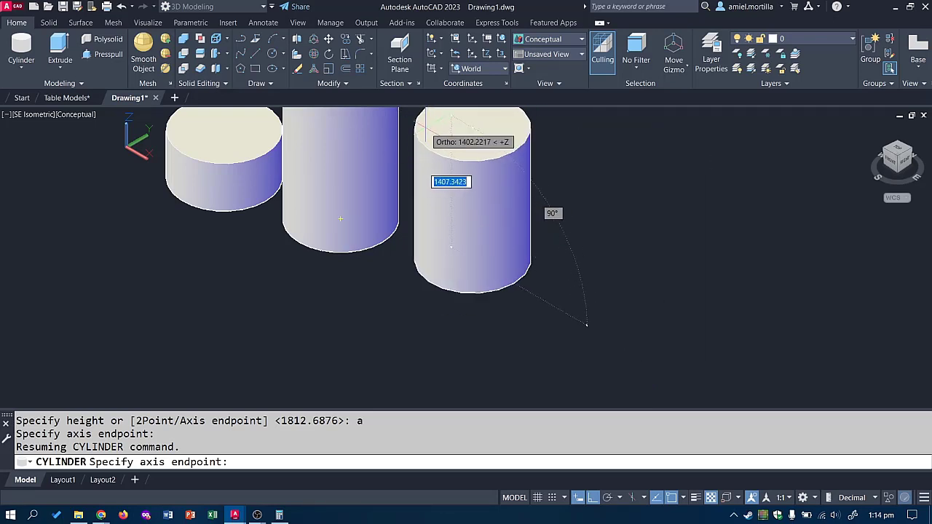
middle_drag(434, 136, 449, 187)
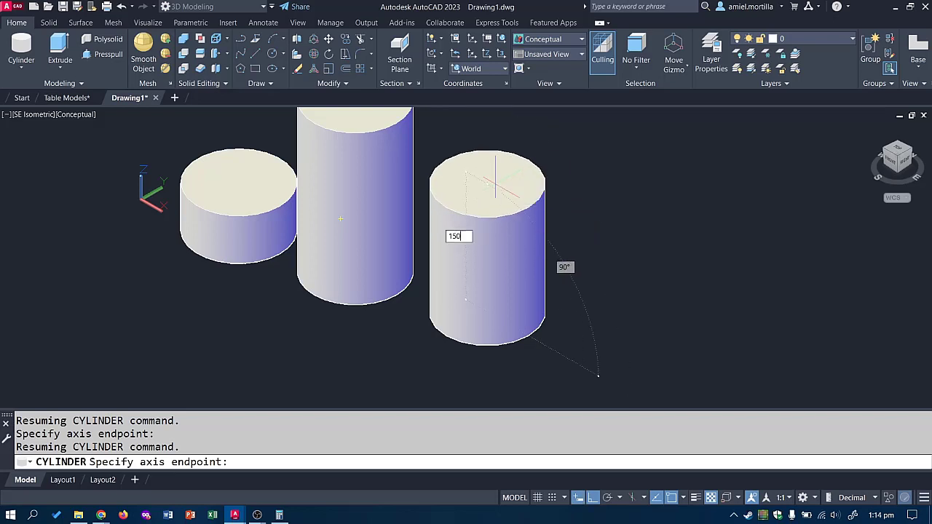
text(0)
key(Return)
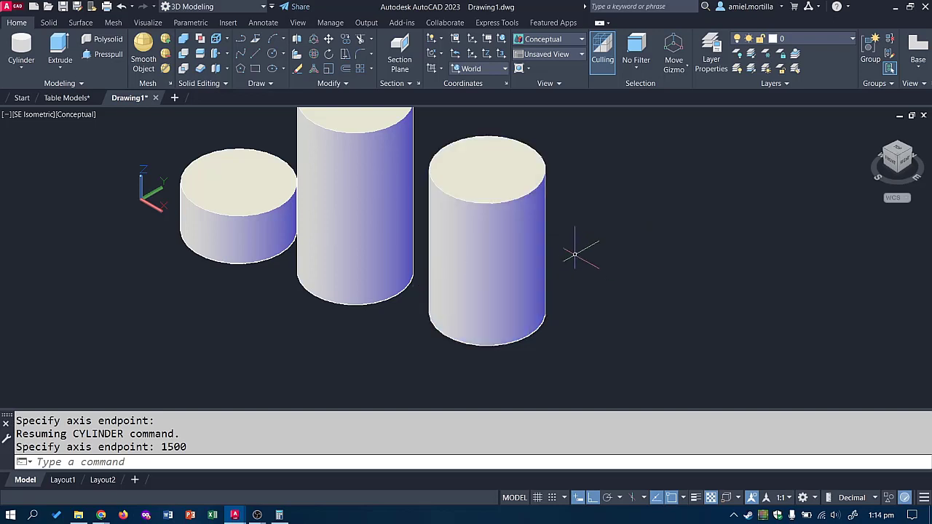
Step: Erase all three cylinders to empty the drawing
click(21, 67)
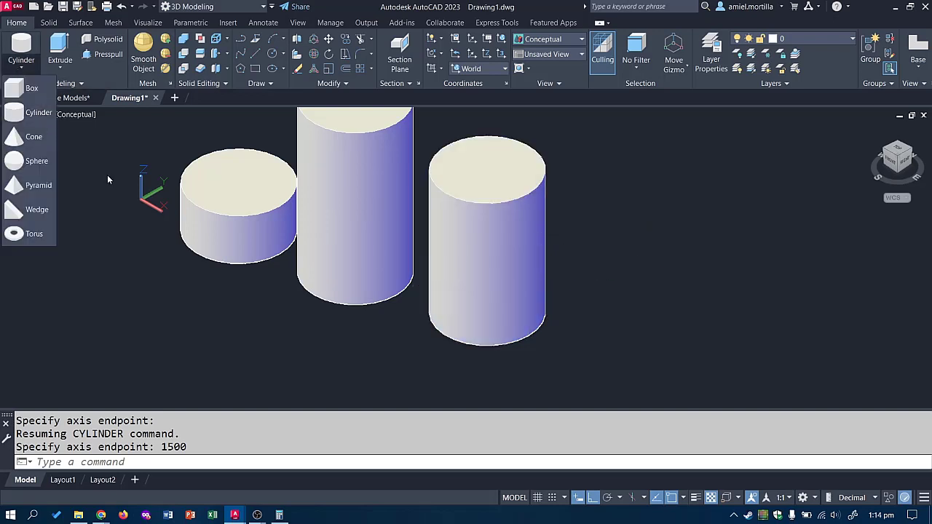
key(Escape)
scroll(175, 224, down, 2)
middle_drag(98, 109, 239, 187)
click(239, 187)
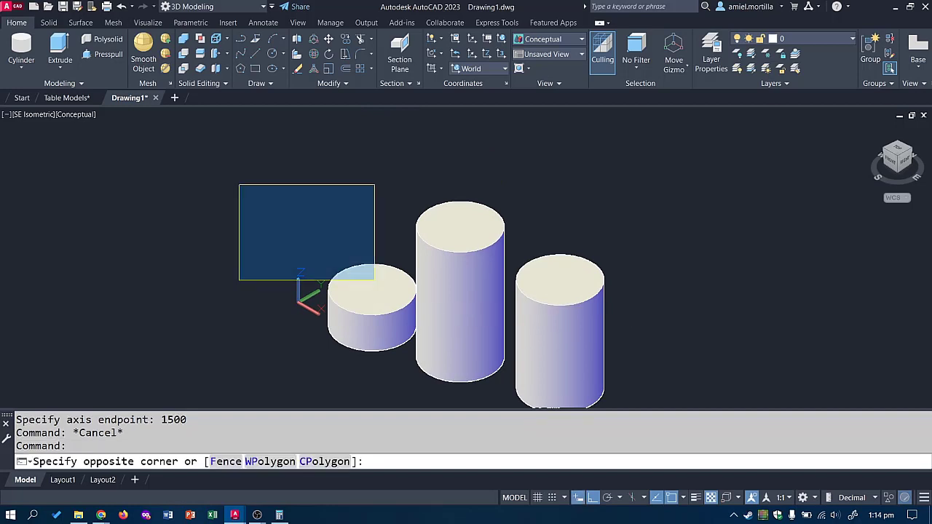
middle_drag(551, 408, 474, 317)
click(616, 315)
middle_drag(370, 257, 352, 297)
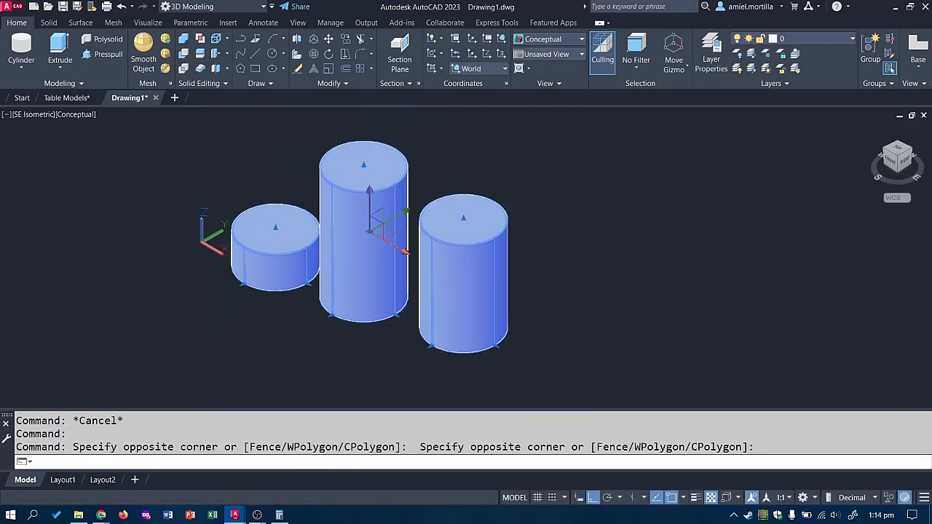
key(Delete)
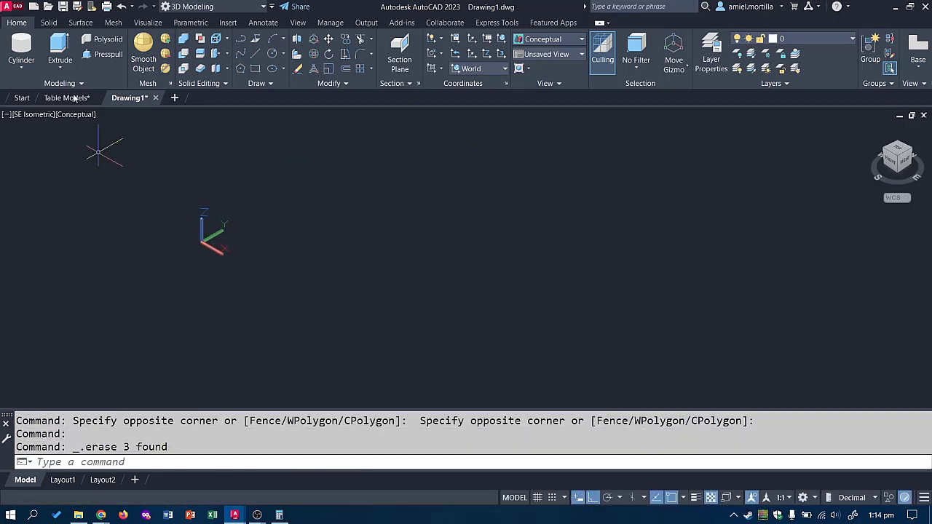
Step: Create a cone near the origin with base radius 500 and a top radius of 2000, setting its height freehand
click(21, 67)
click(33, 138)
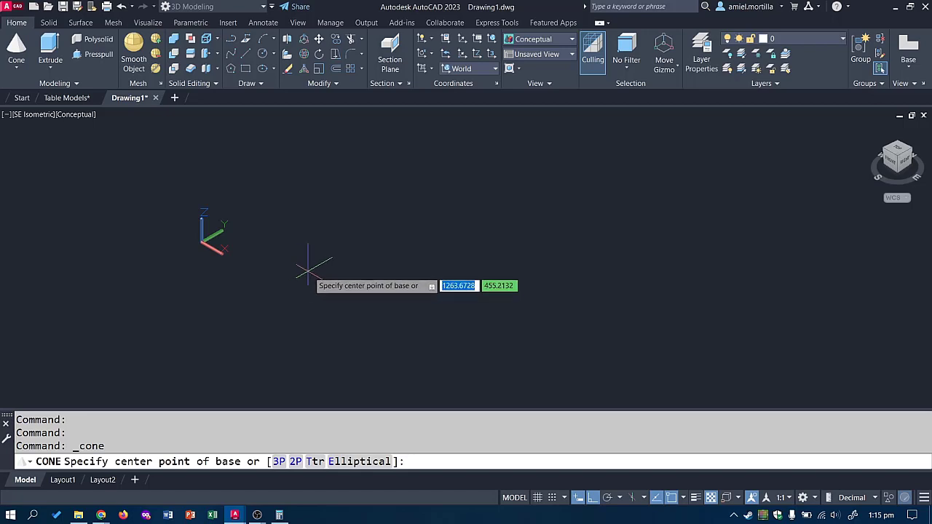
click(309, 270)
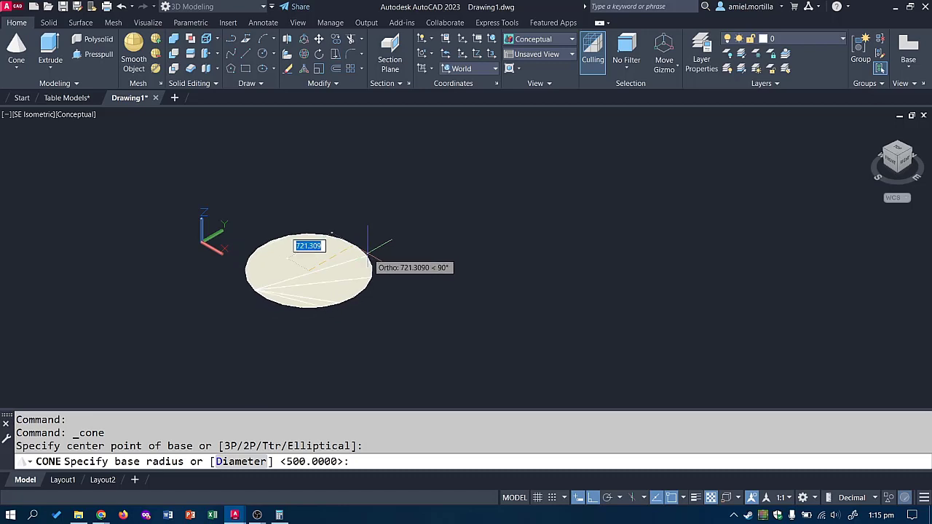
key(Return)
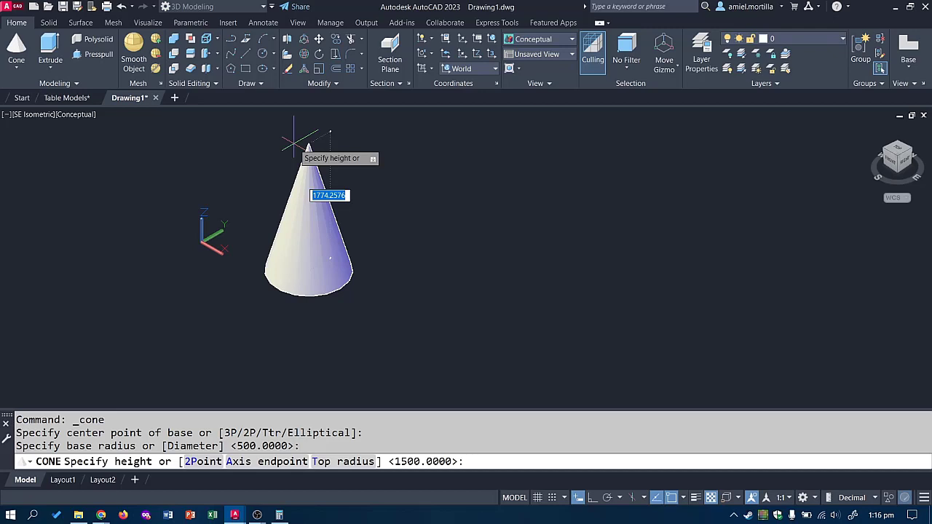
text(t)
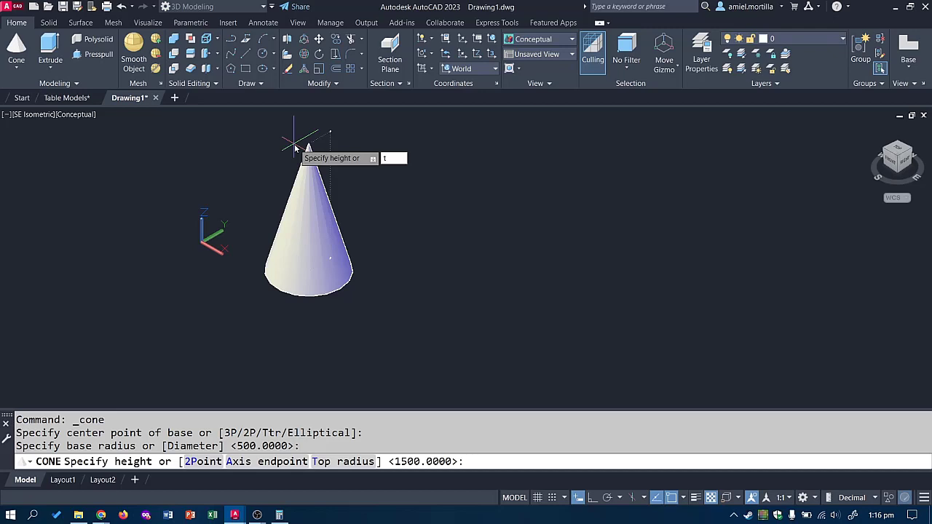
key(Return)
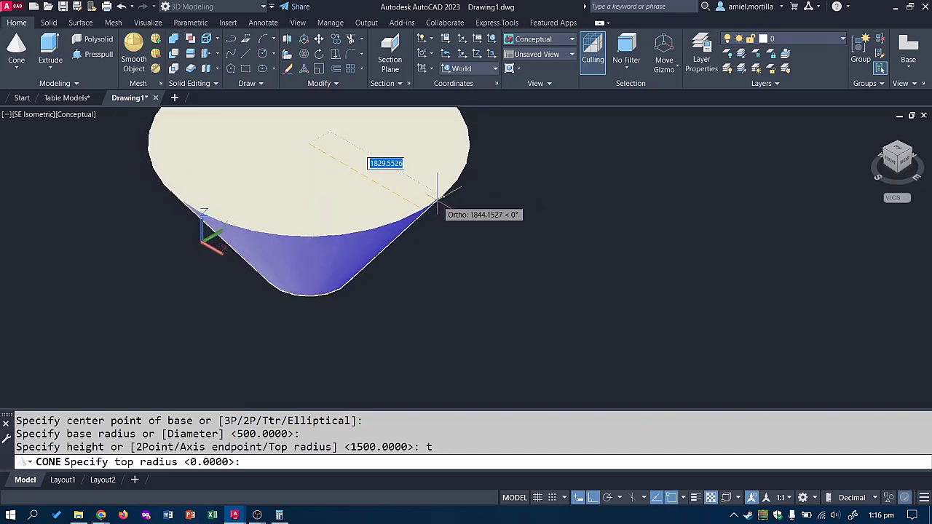
text(20)
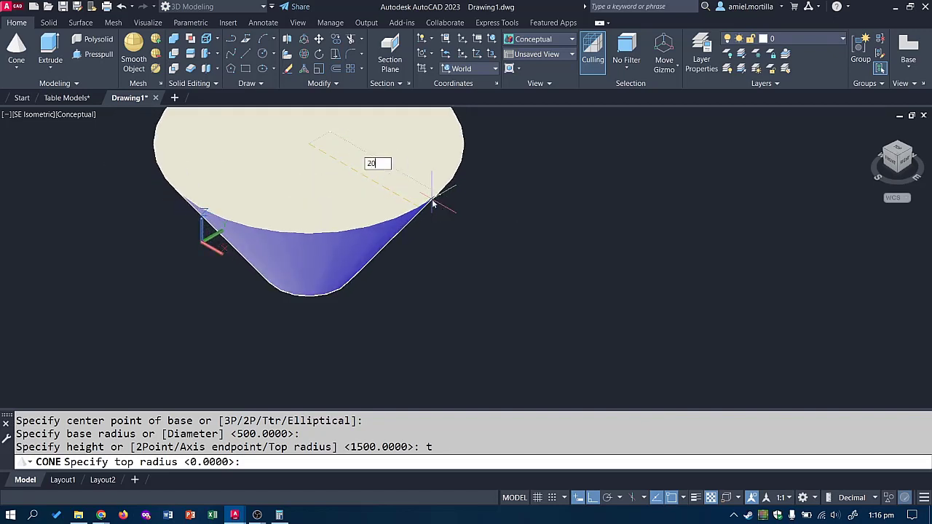
text(00)
key(Return)
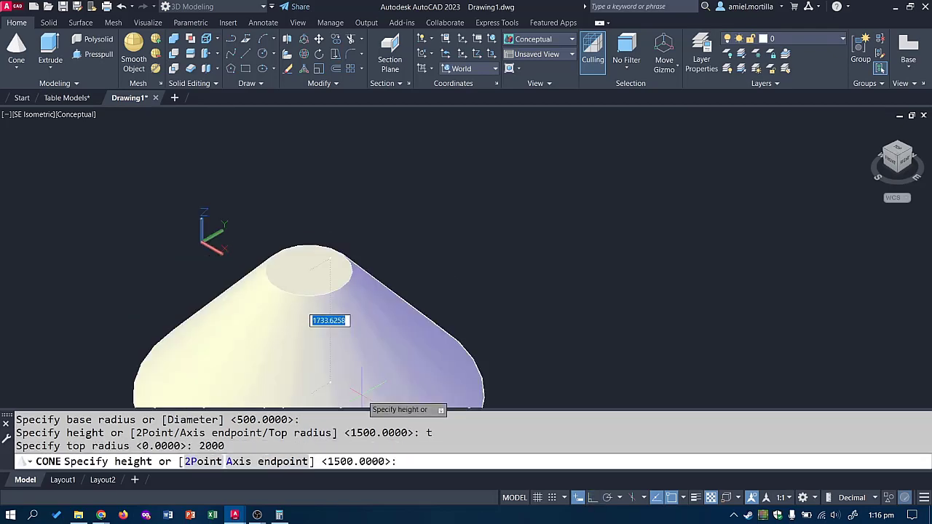
right_click(362, 297)
click(388, 303)
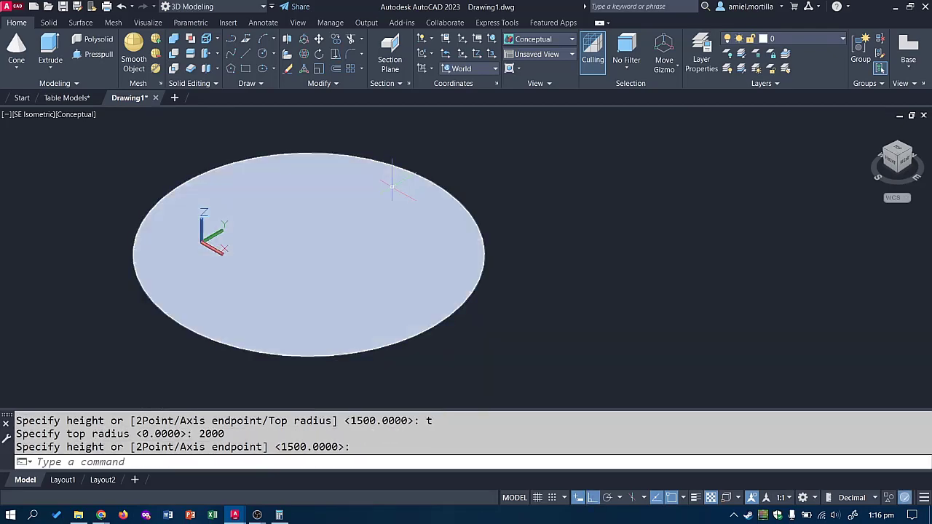
Step: Erase the wide-topped cone
right_click(422, 250)
click(550, 197)
click(547, 202)
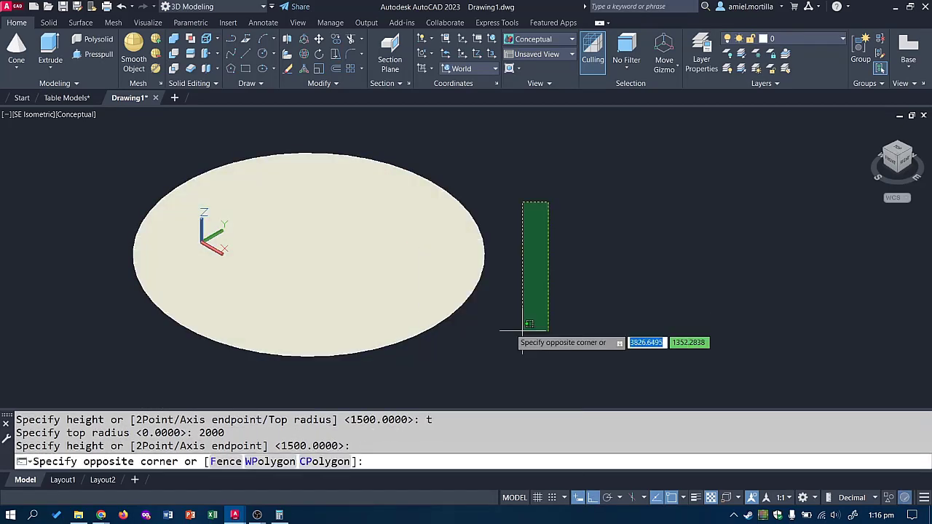
click(512, 327)
middle_drag(512, 328, 473, 301)
middle_drag(491, 281, 480, 288)
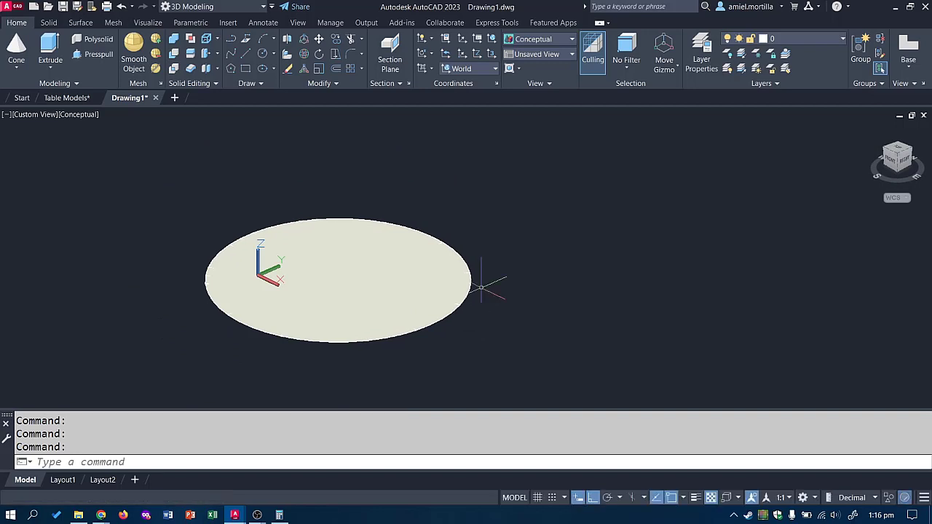
click(250, 240)
key(Delete)
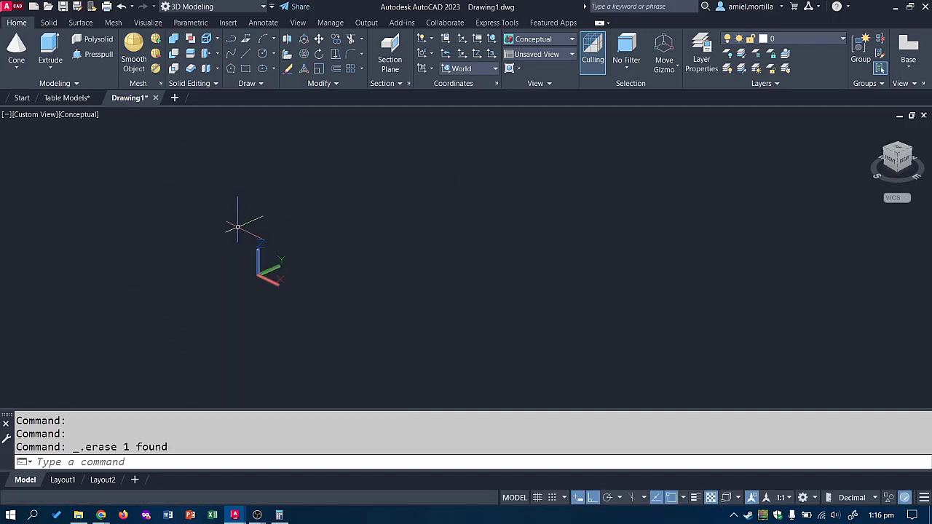
Step: Create a sphere of radius 500 near the origin
click(13, 68)
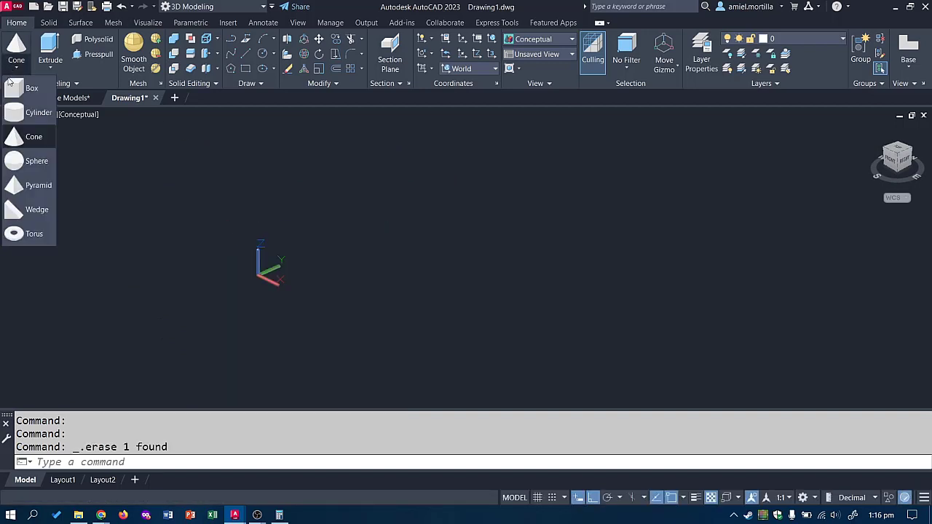
click(27, 162)
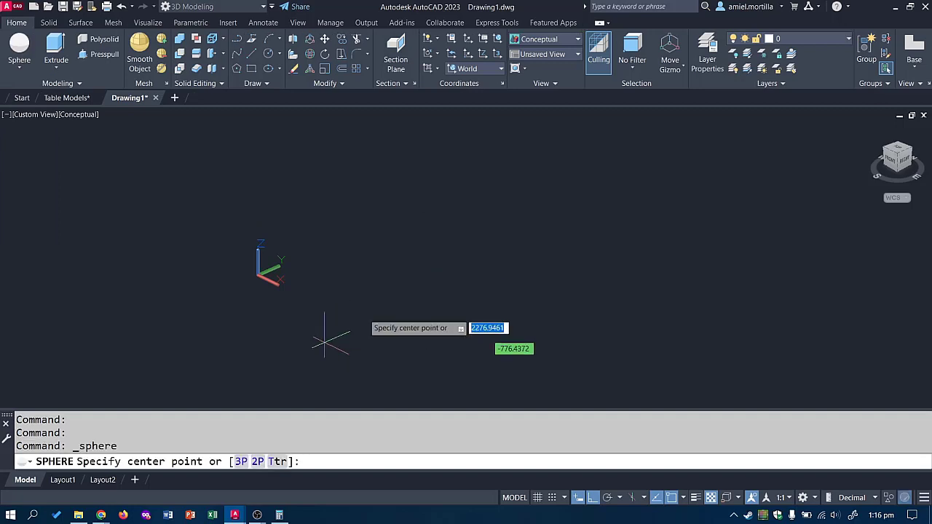
click(359, 310)
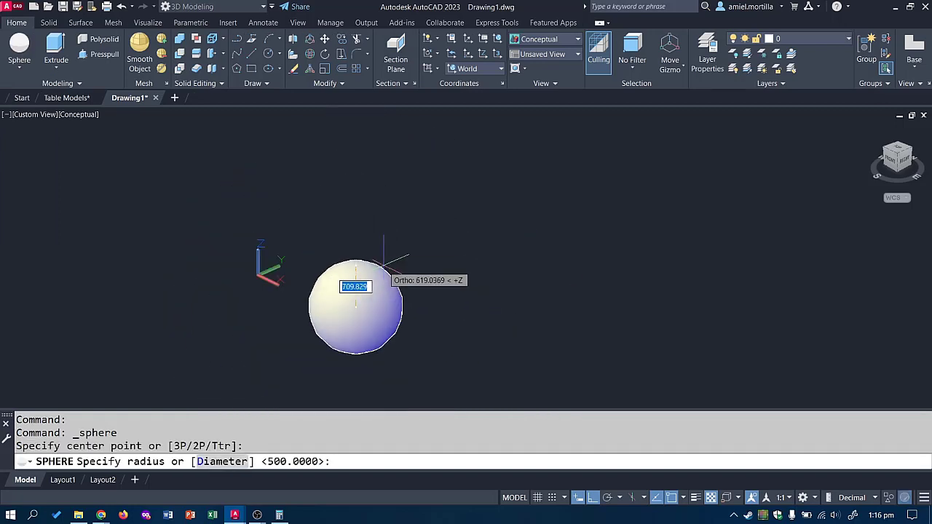
click(416, 277)
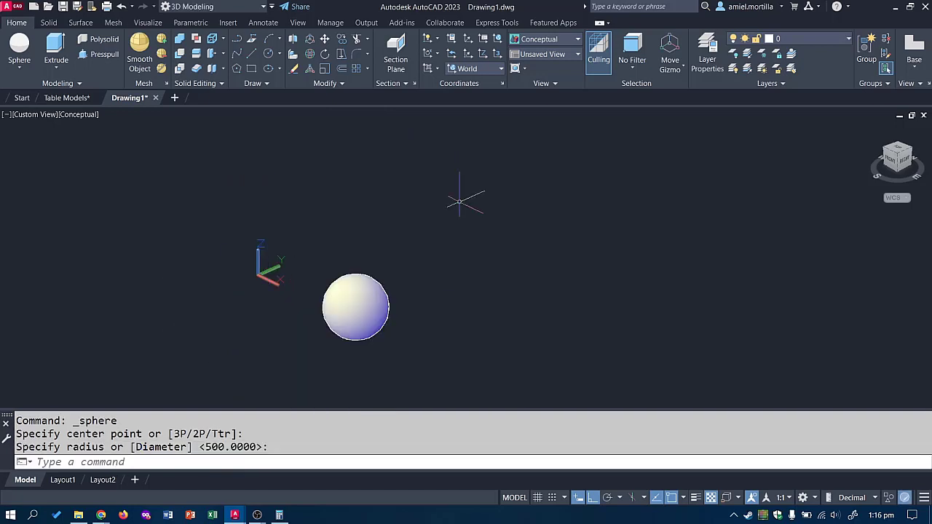
Step: Erase the sphere
click(301, 220)
click(445, 367)
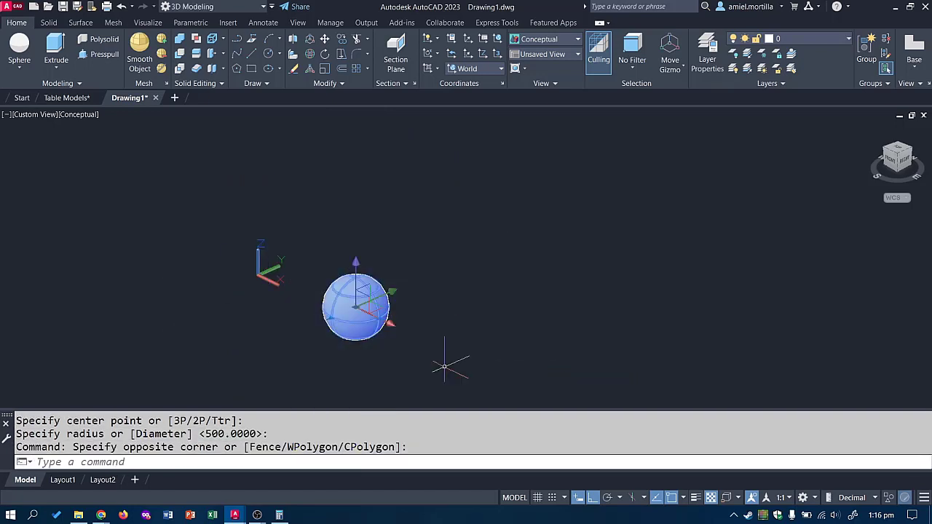
key(Delete)
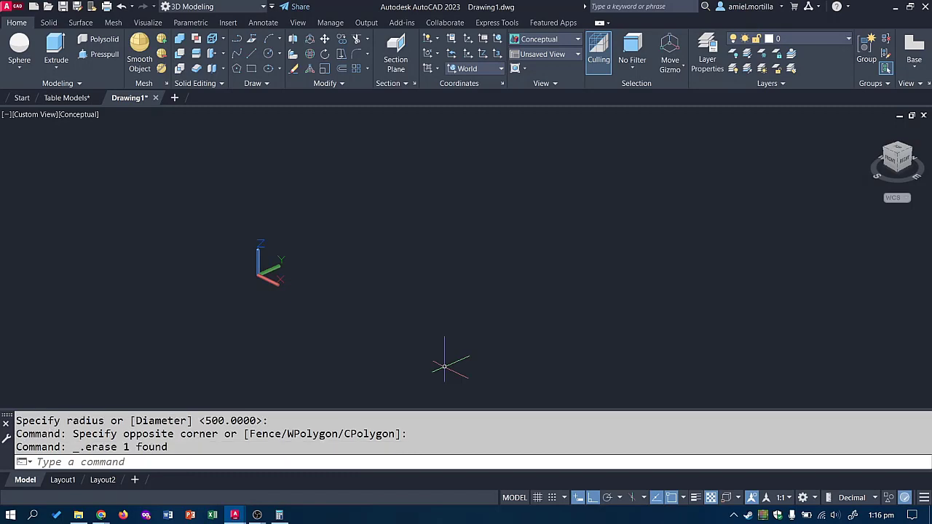
Step: Start a four-sided pyramid near the origin with an inscribed base of radius 500
click(13, 70)
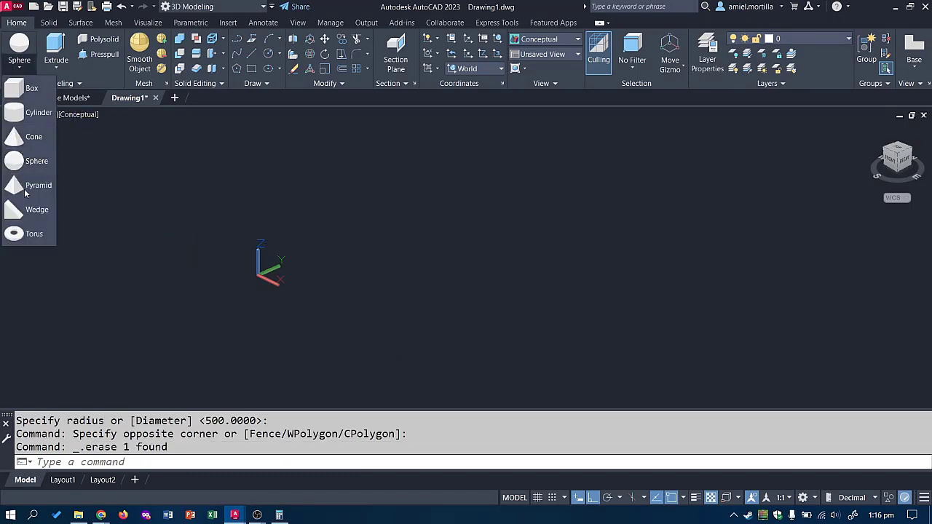
click(33, 188)
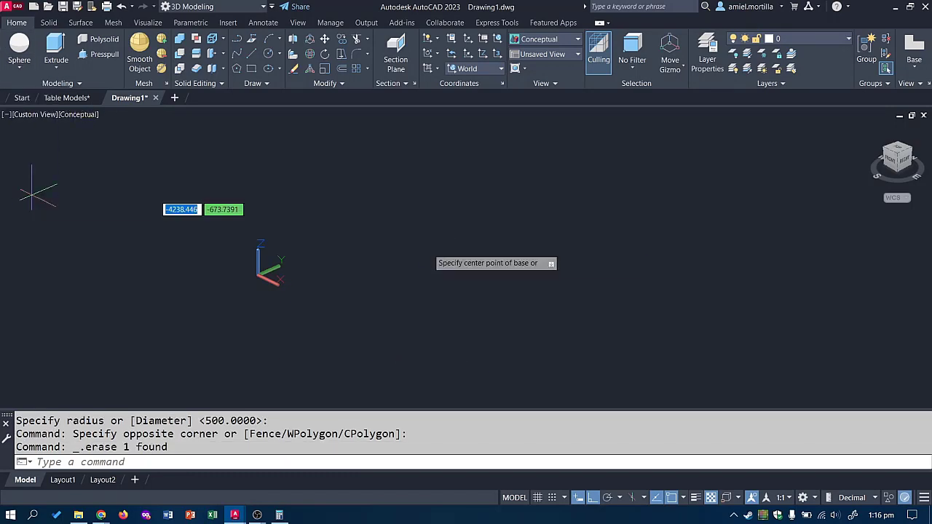
click(305, 290)
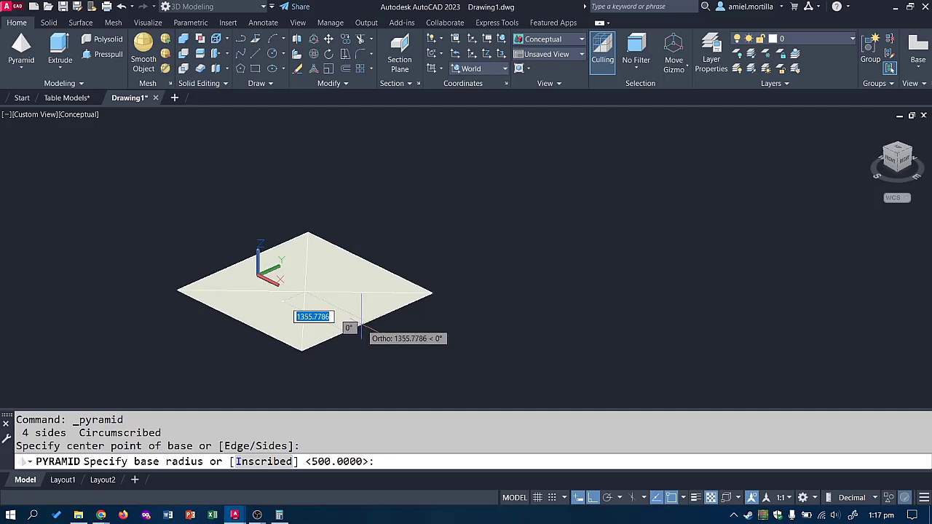
key(Return)
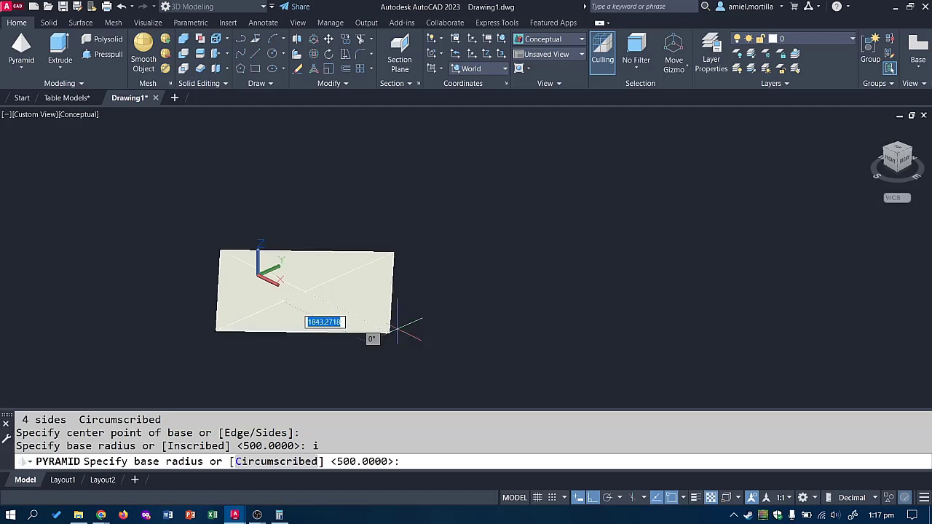
key(Return)
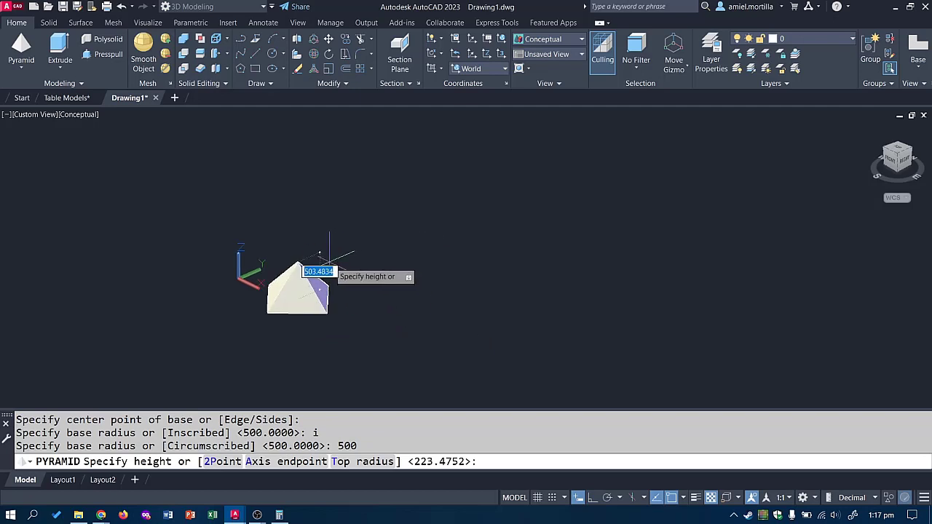
Step: Give the pyramid a freehand top radius wider than its base and a height of about 903
scroll(319, 292, up, 3)
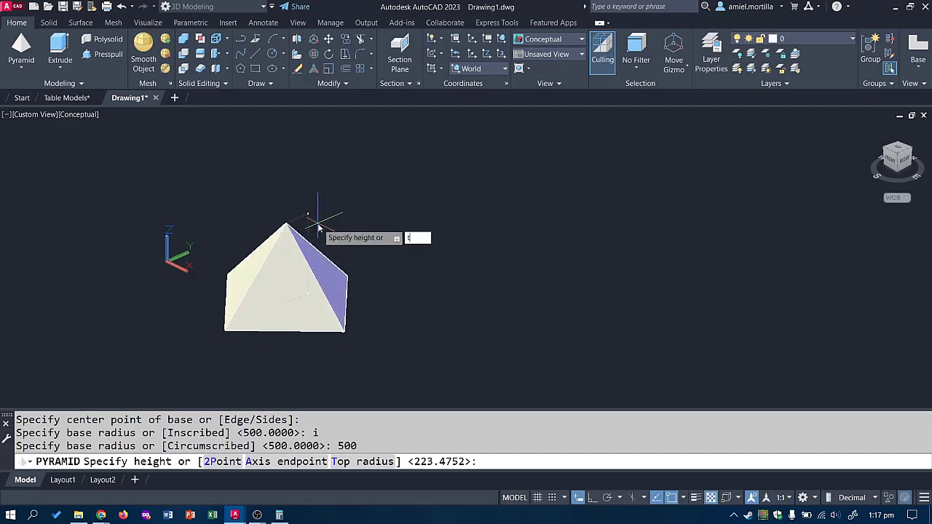
text(t)
key(Return)
key(F8)
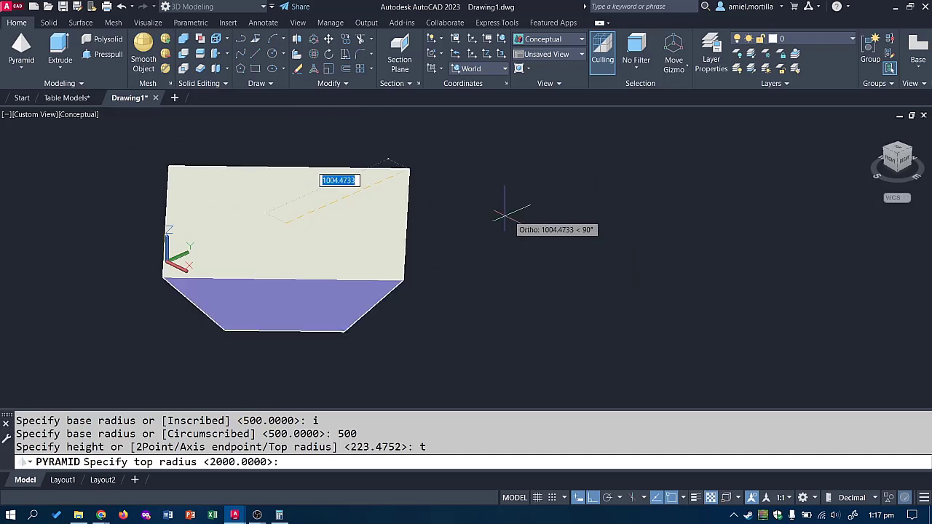
click(553, 203)
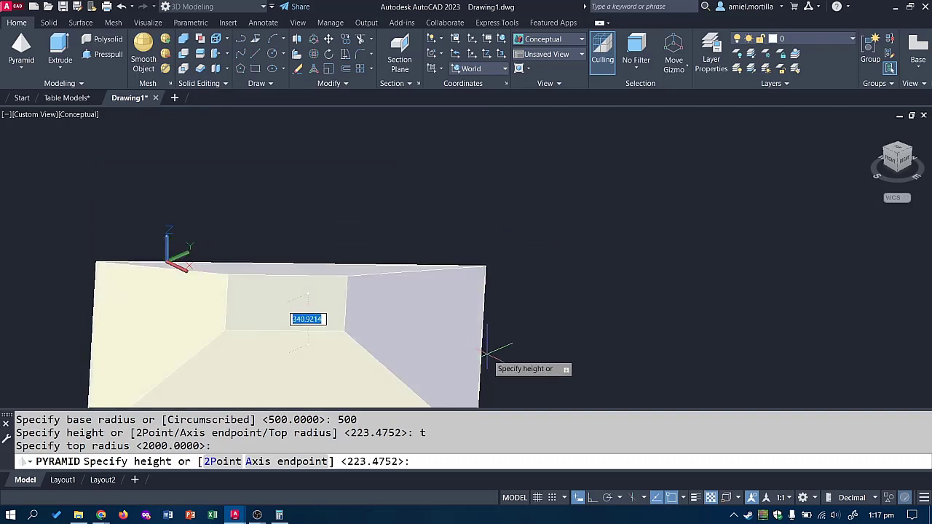
click(488, 259)
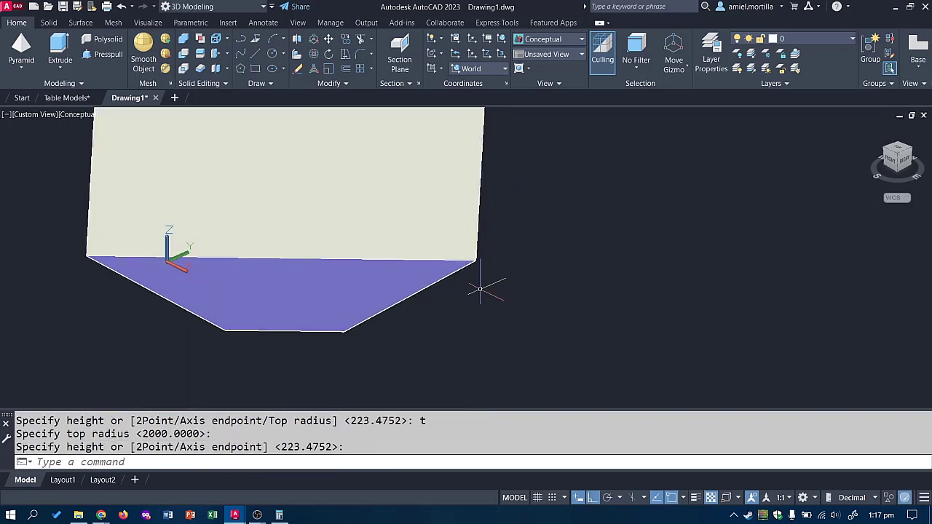
Step: Erase the wide-topped pyramid
shift+middle_drag(480, 289, 448, 322)
click(432, 278)
key(Delete)
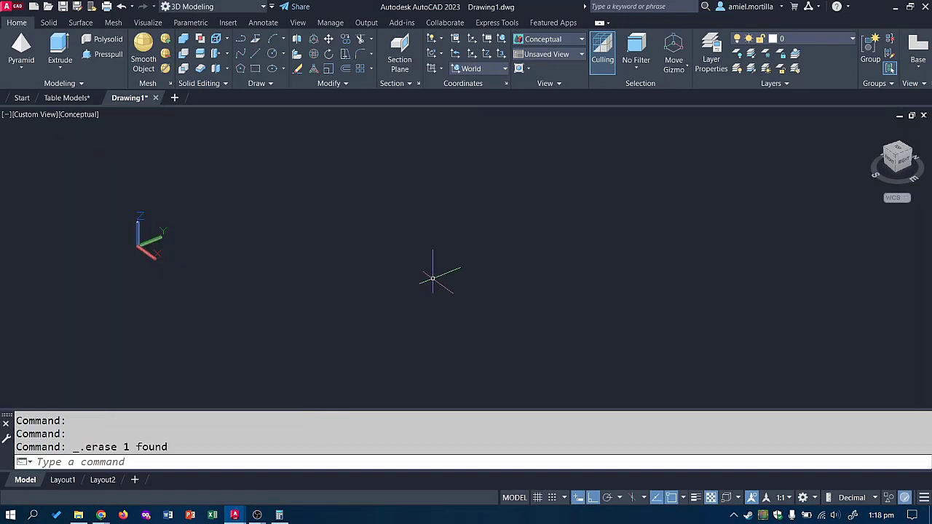
Step: Create a wedge near the origin from two freehand base corners, with a height of about 903
click(21, 68)
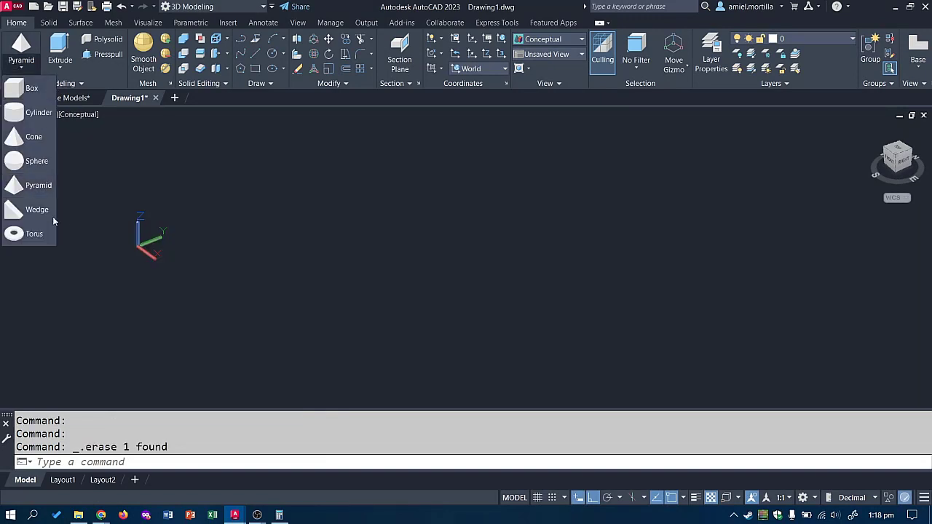
click(36, 209)
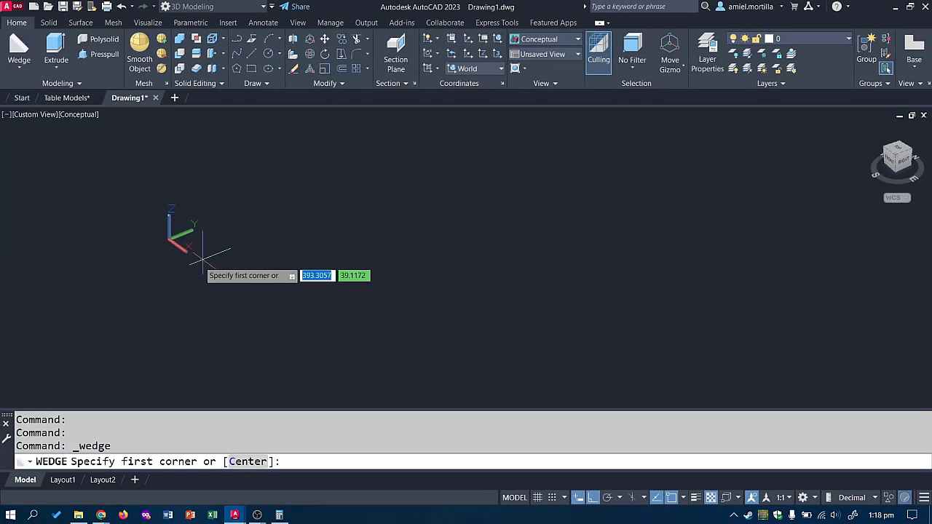
shift+middle_drag(202, 255, 213, 280)
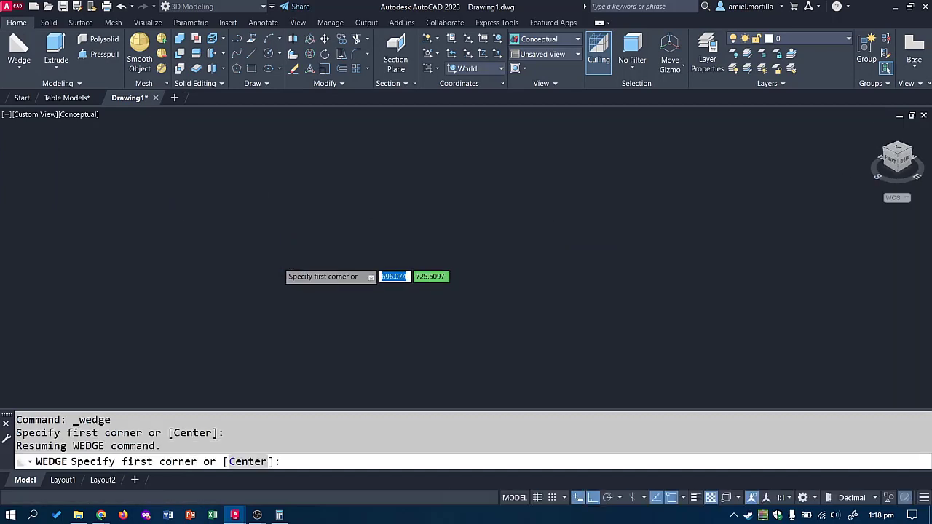
shift+middle_drag(281, 262, 254, 254)
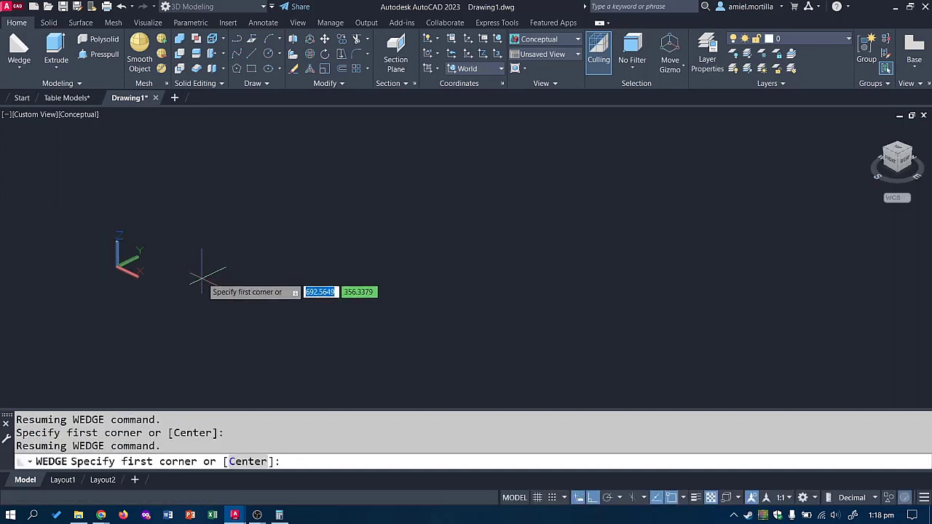
click(185, 262)
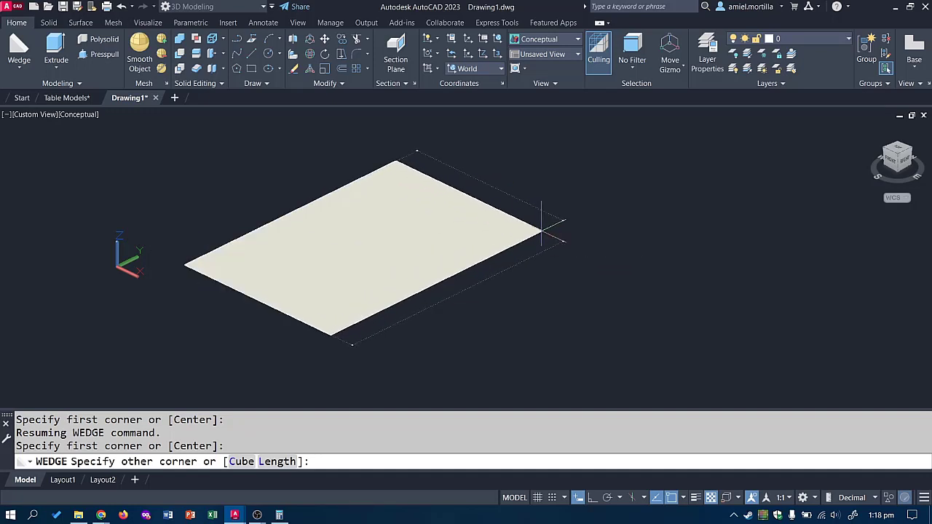
click(541, 230)
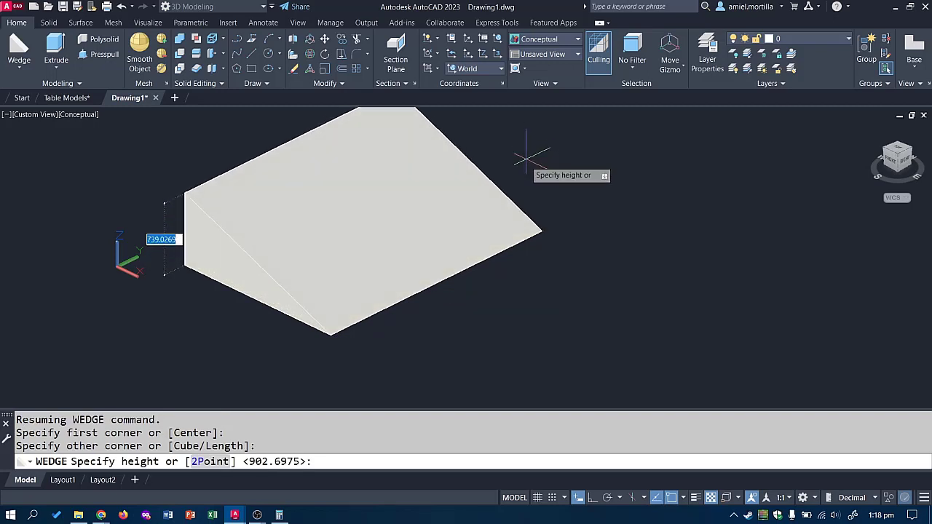
click(522, 149)
key(Escape)
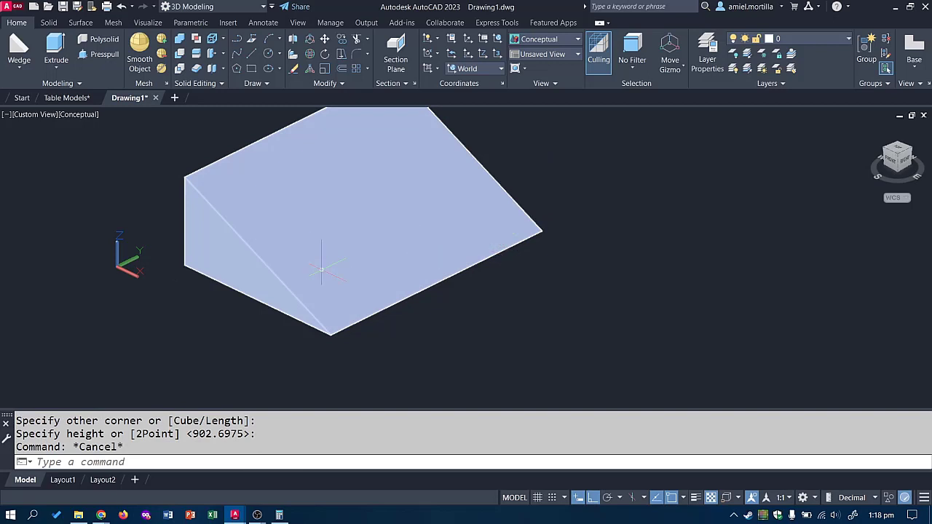
Step: Create a second wedge in front of the first, picking its base from the front corner to the back corner, about 1022 high
scroll(578, 260, down, 2)
middle_drag(578, 260, 487, 192)
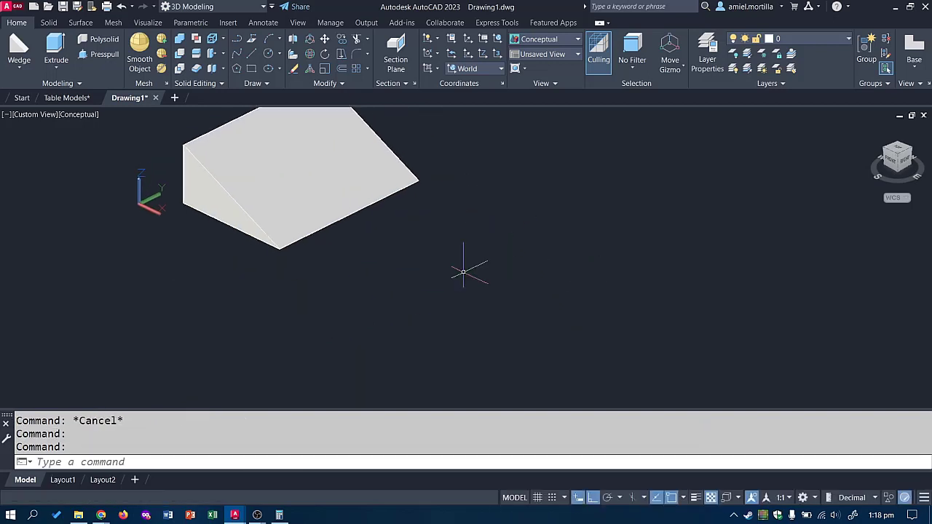
key(Return)
scroll(441, 320, down, 1)
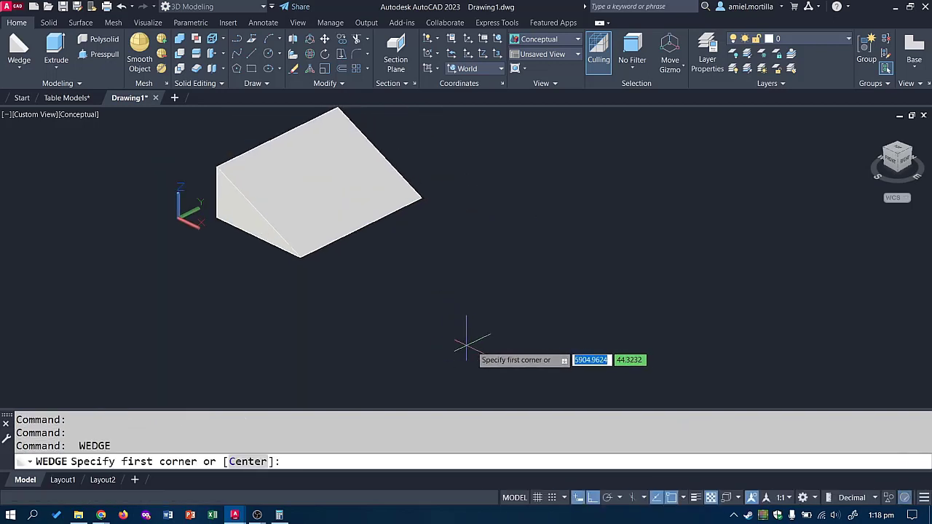
click(467, 344)
click(473, 218)
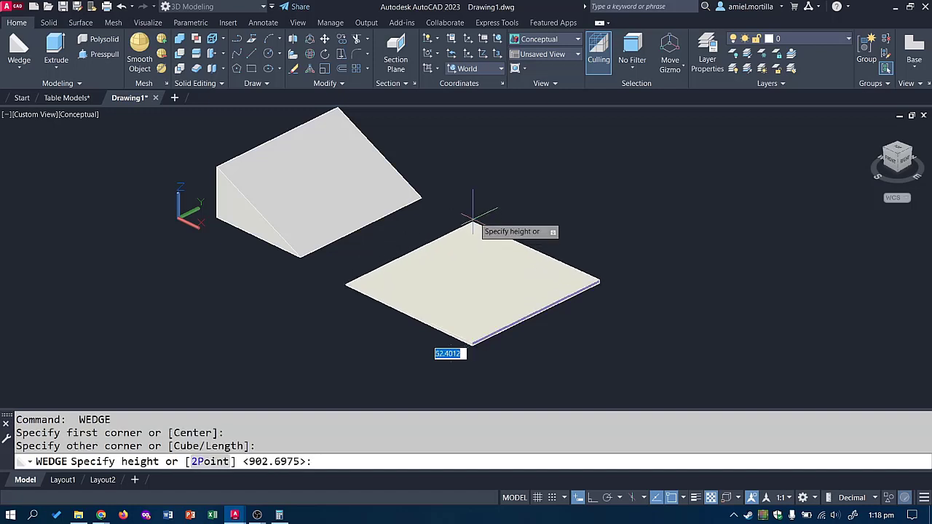
click(464, 153)
Step: Create a third wedge behind the others with a freehand base of about 2838 by 2758 and a height of about 883
middle_drag(624, 150, 561, 191)
key(Return)
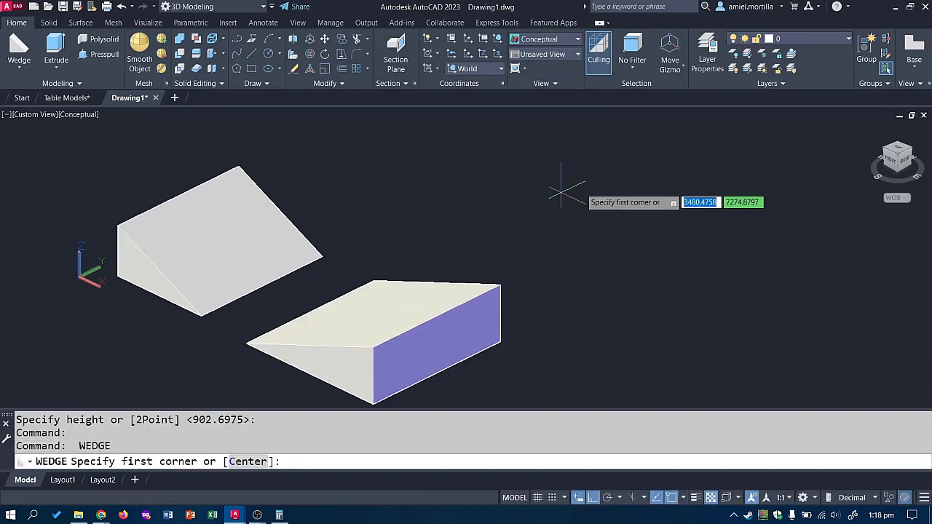
click(601, 180)
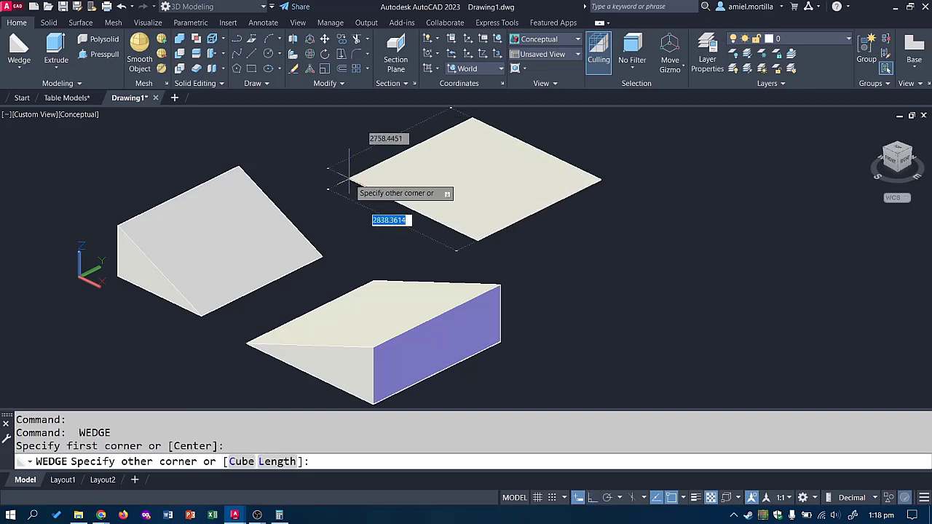
click(350, 178)
middle_drag(353, 143, 359, 162)
click(358, 149)
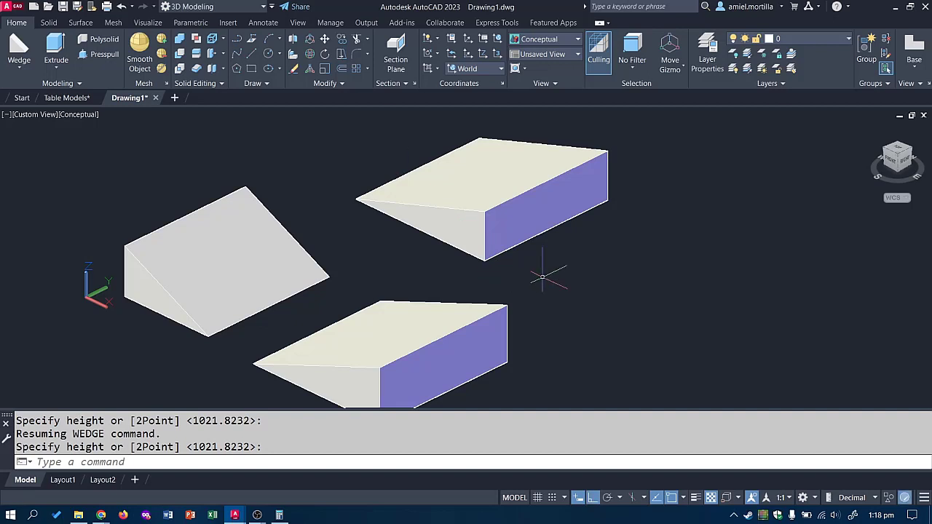
Step: Create a fourth wedge beside the others, picking its base from the back corner to the front corner, about 1205 high
middle_drag(542, 278, 584, 244)
key(Return)
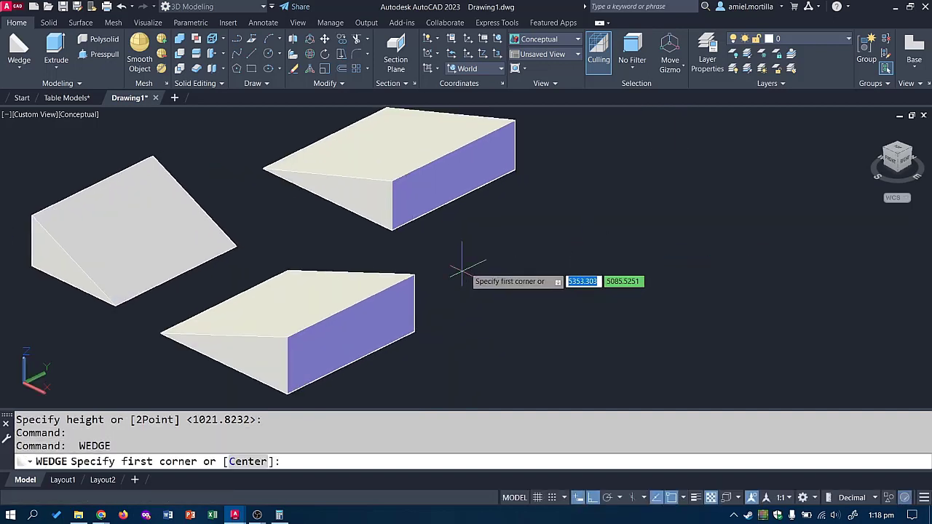
click(534, 192)
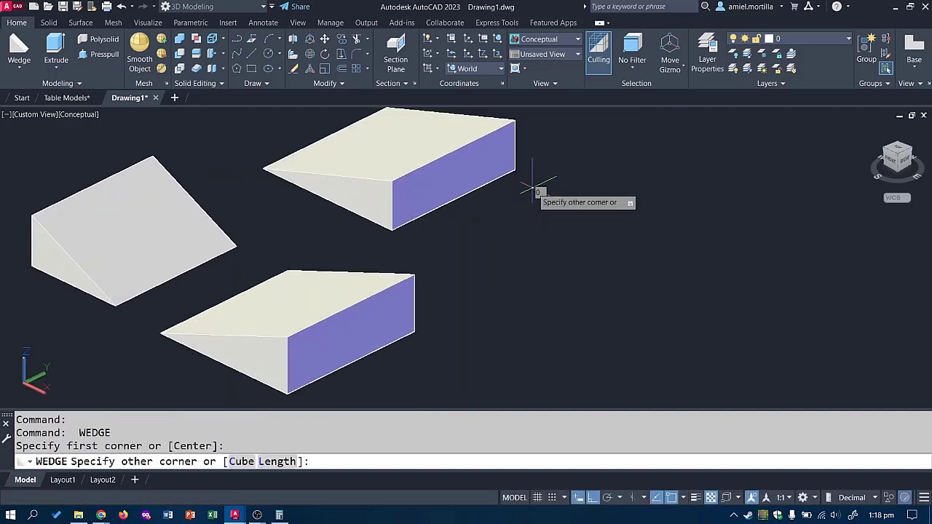
click(543, 315)
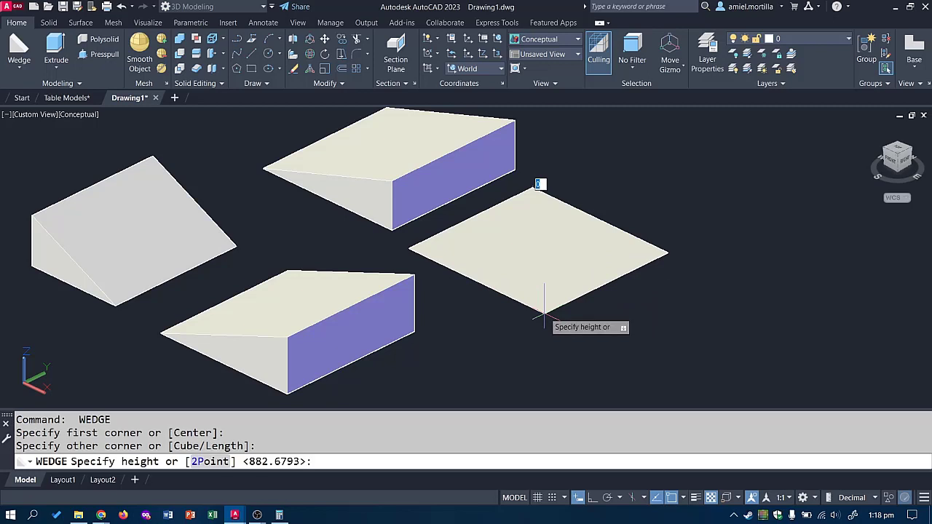
click(521, 255)
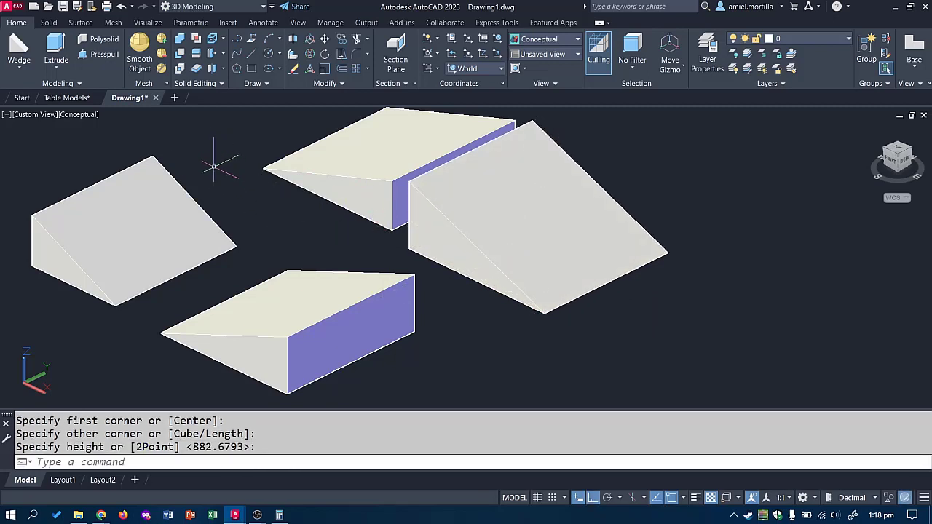
Step: Highlight the first and fourth wedges, and separately the second and third, to compare their slope directions
click(143, 219)
click(494, 232)
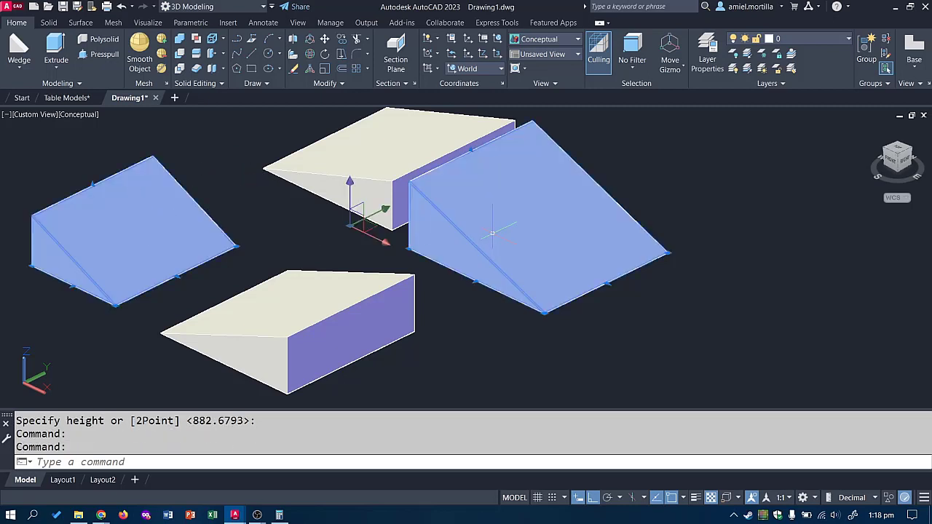
key(Escape)
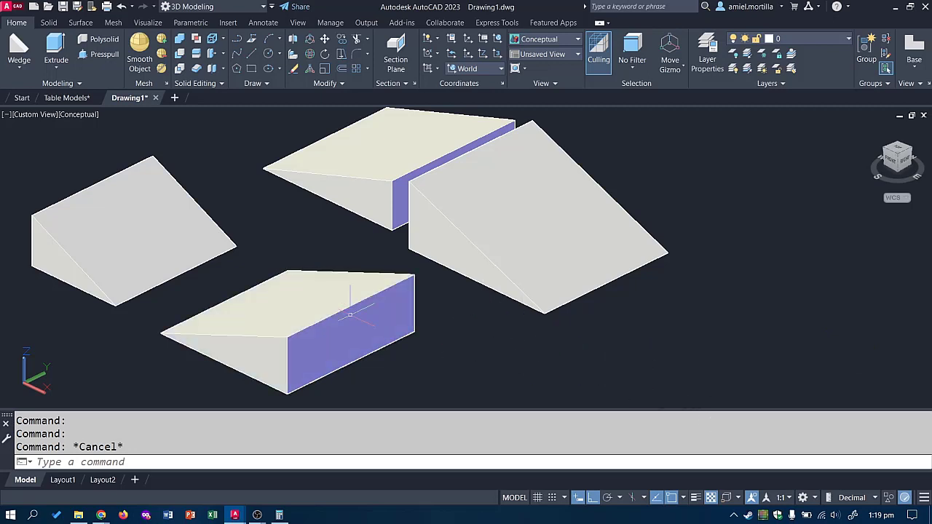
click(321, 299)
click(318, 139)
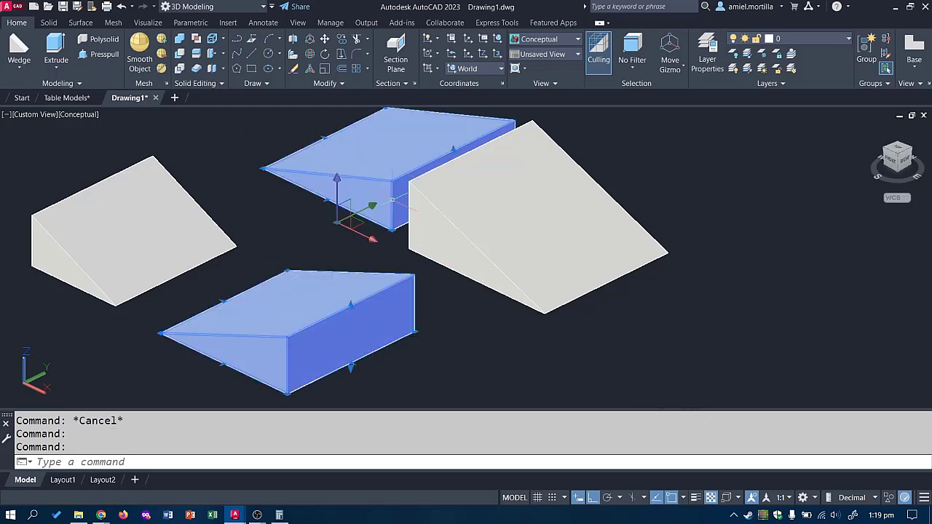
key(Escape)
scroll(437, 281, down, 2)
middle_drag(534, 386, 460, 309)
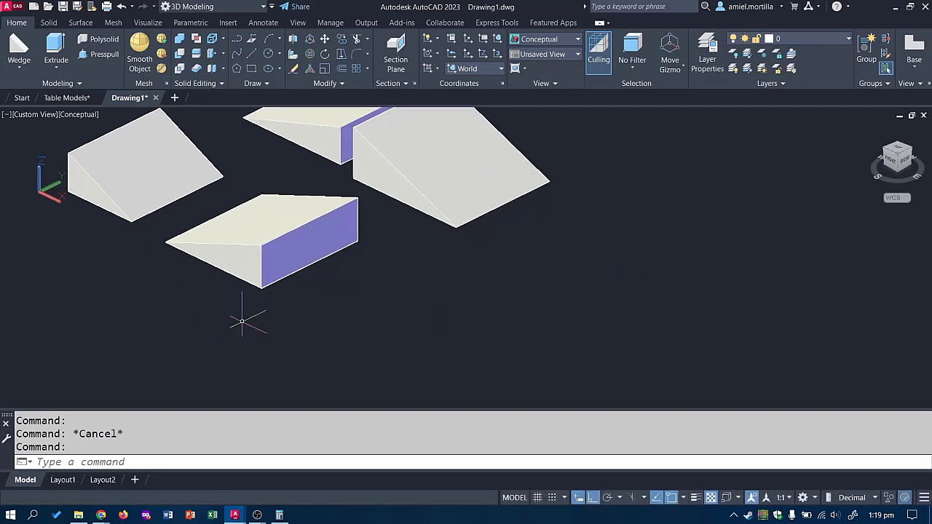
key(Return)
key(Return)
key(Escape)
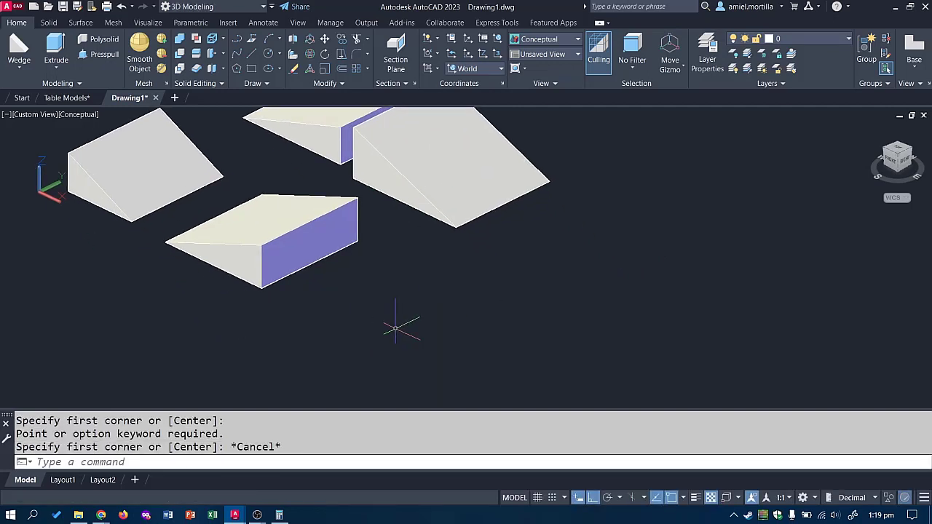
Step: Try a wedge in front of the others using the Center option, picking its centre point and a base corner
key(Return)
key(Return)
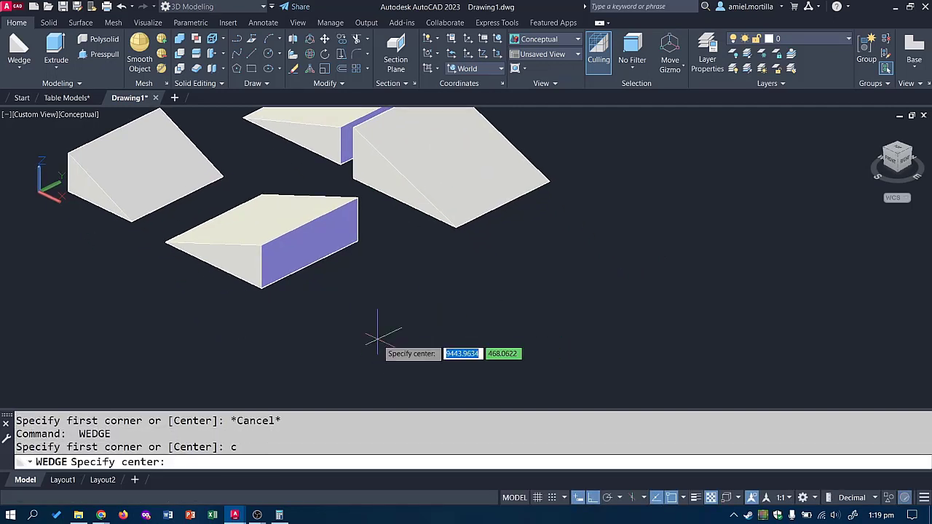
click(357, 315)
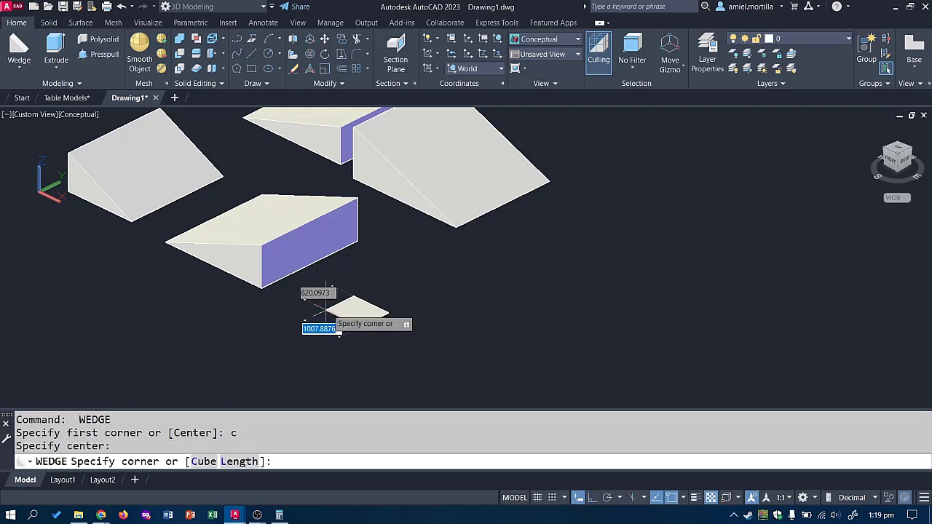
click(370, 263)
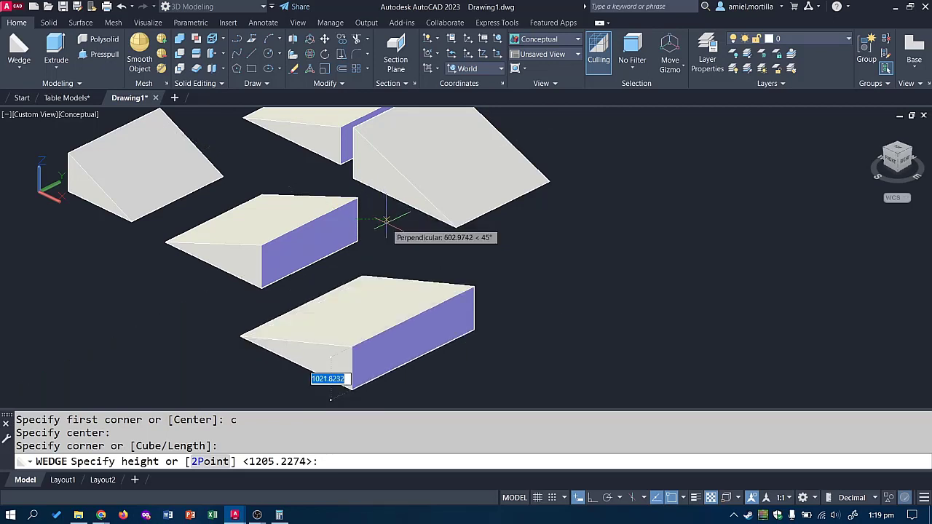
key(Escape)
Step: Try three more wedges in the empty space in front, picking each base's corners in a different direction and cancelling at the height
key(Return)
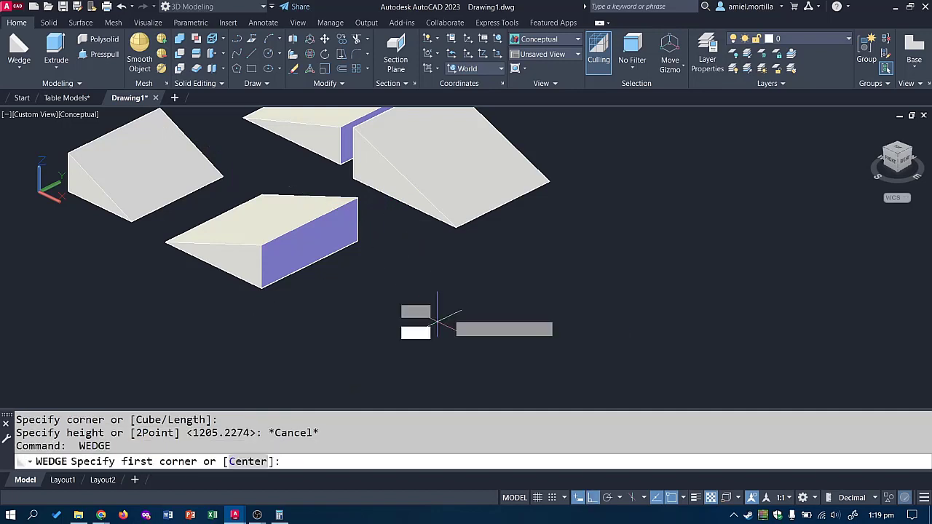
click(438, 314)
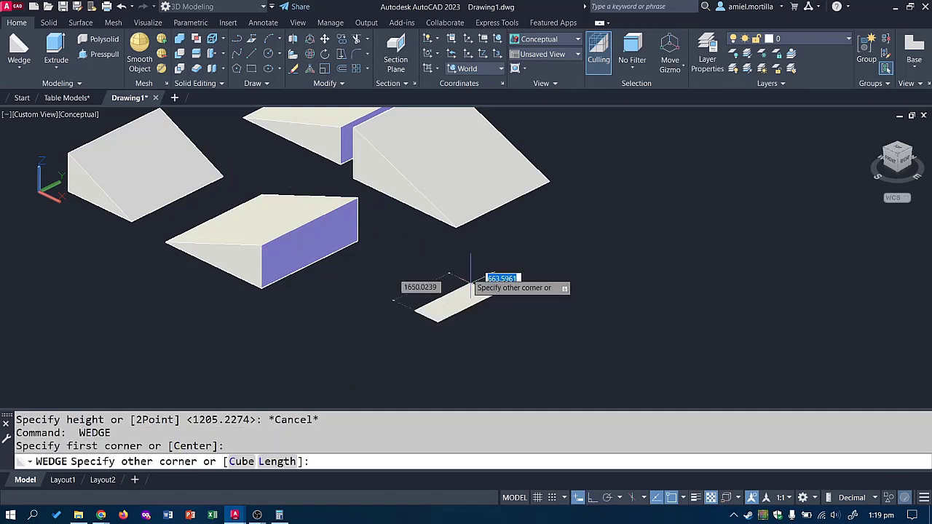
click(254, 331)
key(Escape)
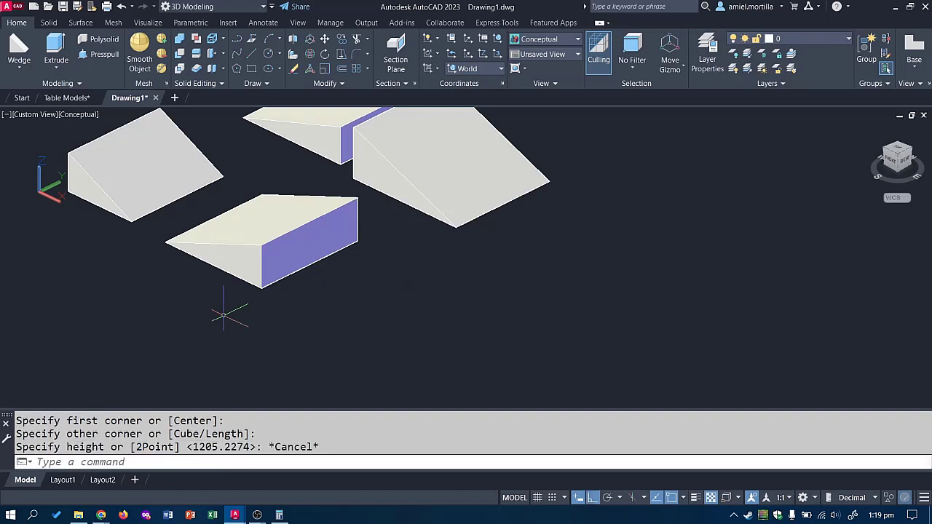
key(Return)
click(456, 310)
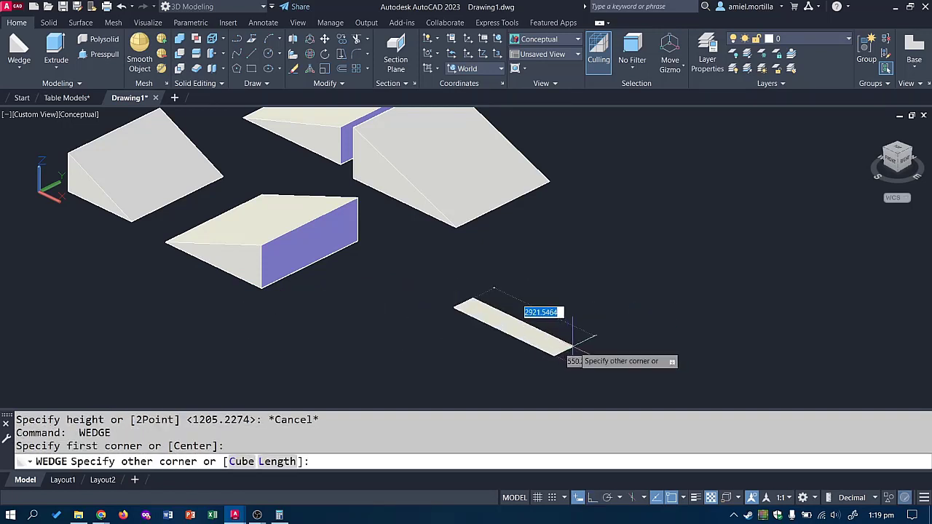
click(641, 321)
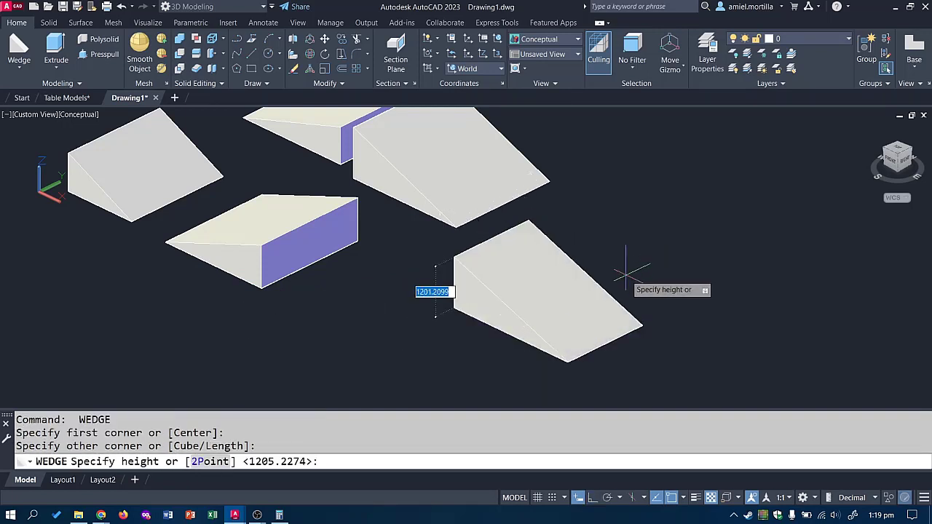
key(Escape)
key(Return)
click(467, 255)
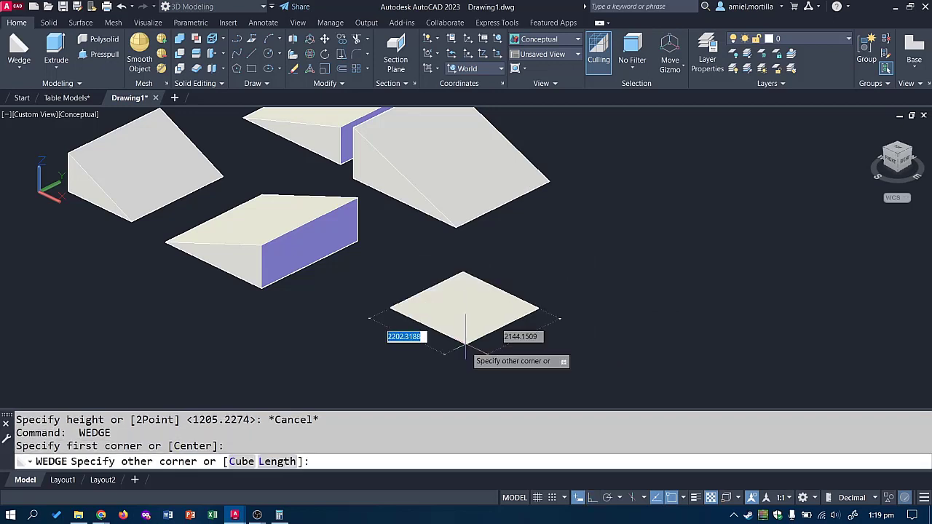
click(465, 385)
key(Escape)
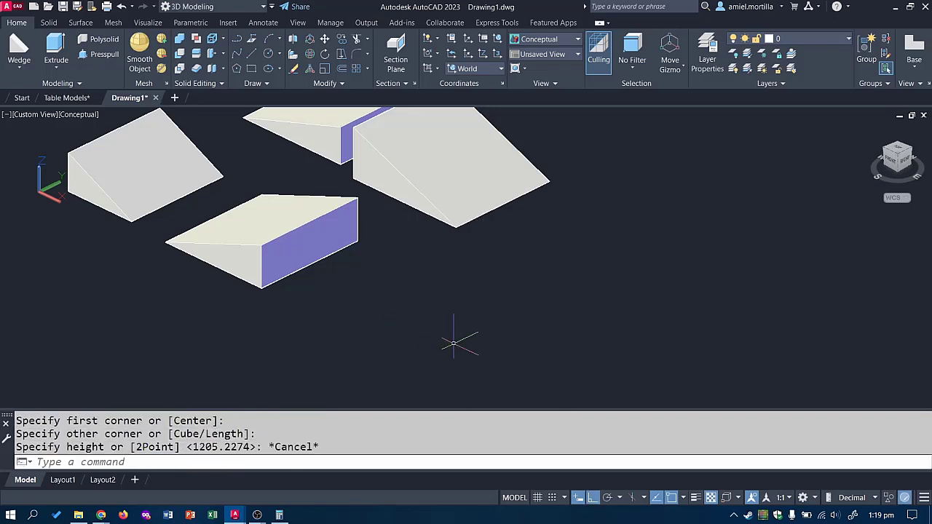
Step: Create a small wedge in front of the second wedge using the Cube option with a length of 500
key(Return)
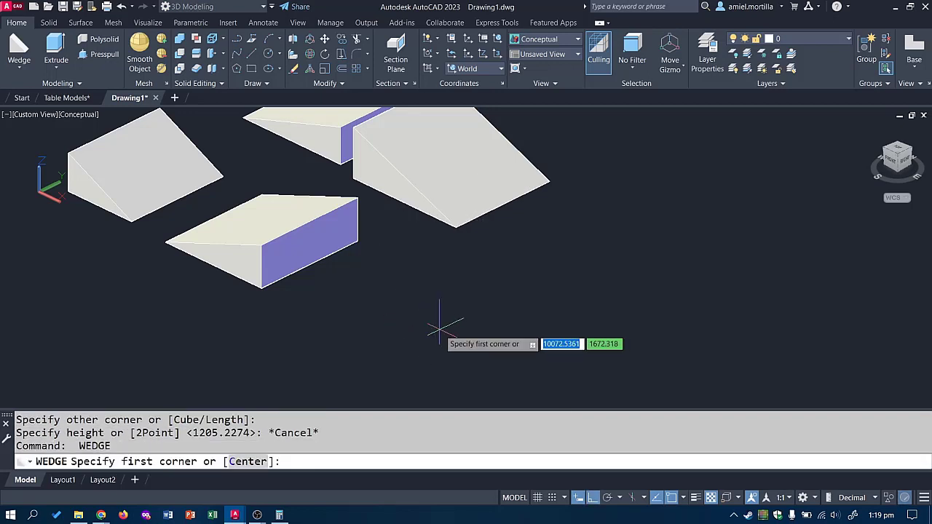
click(336, 306)
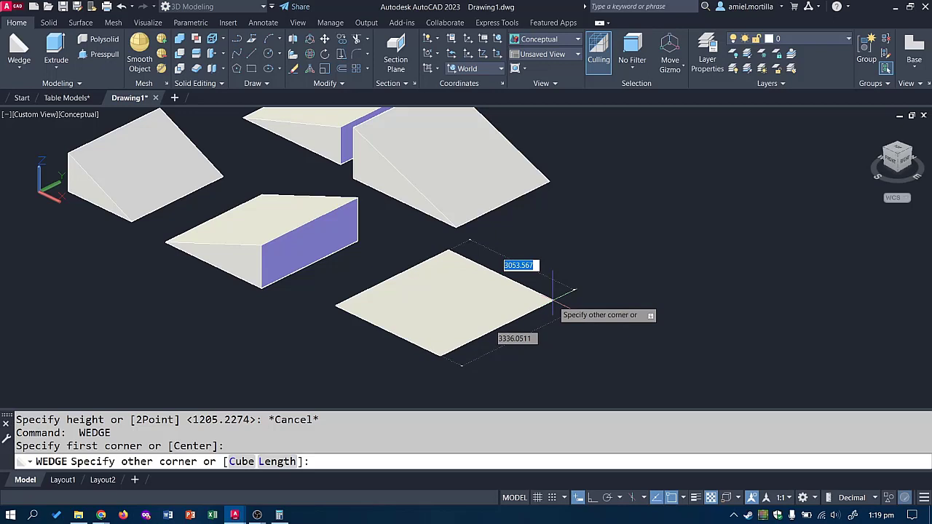
text(c)
key(Return)
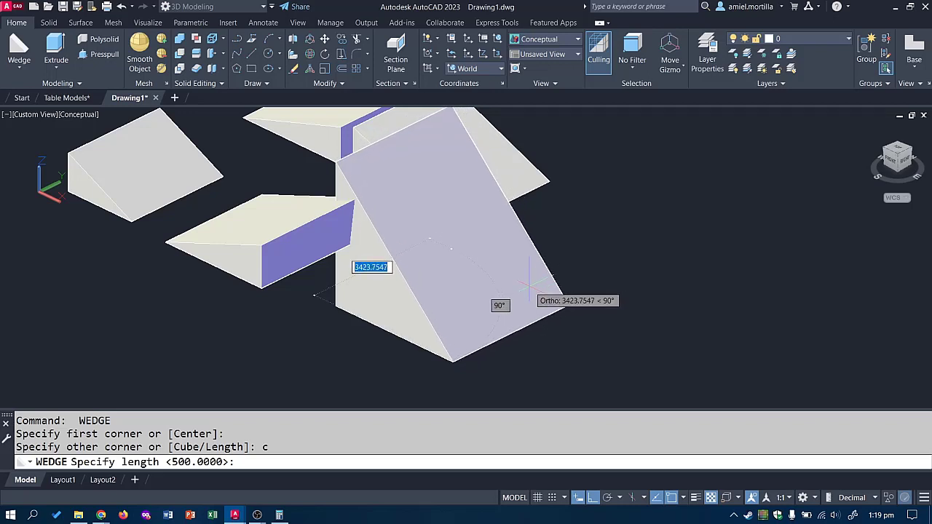
key(Return)
scroll(323, 306, up, 2)
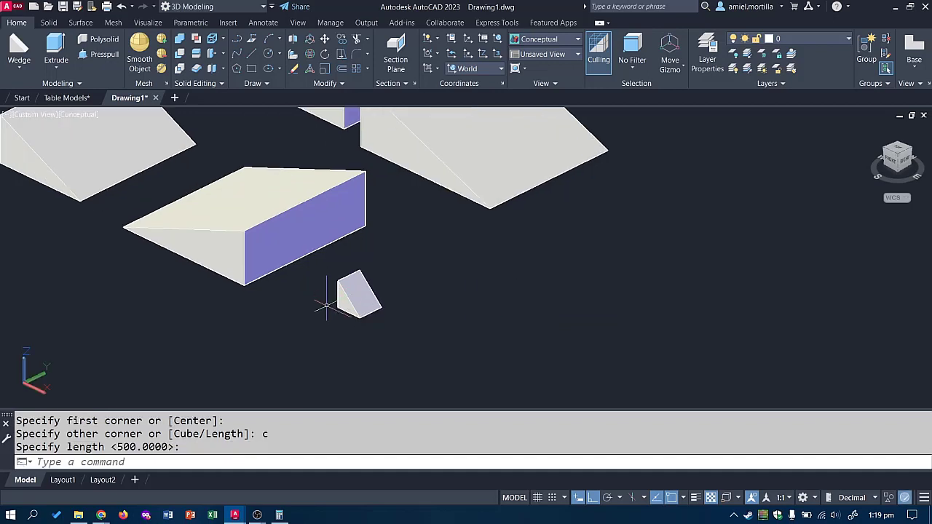
scroll(373, 297, up, 2)
middle_drag(514, 292, 436, 319)
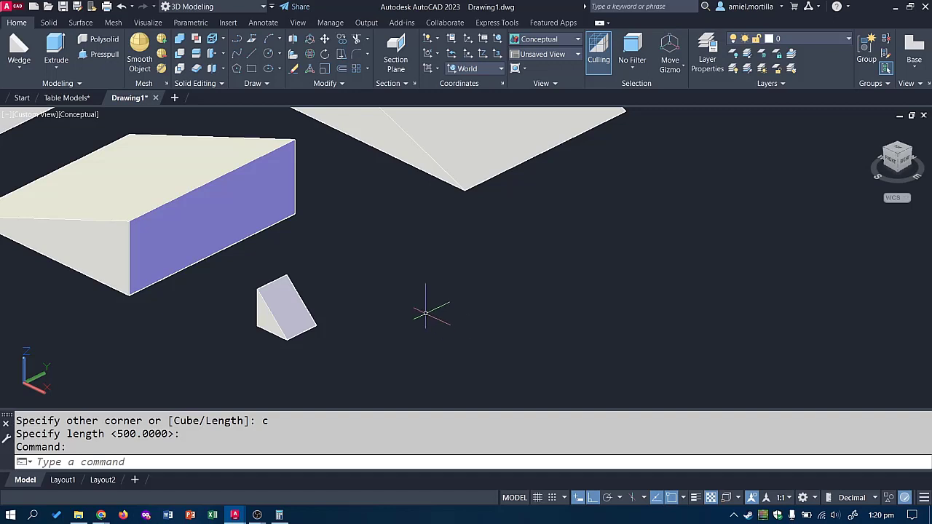
Step: Try a wedge beside the small one using the Length option, setting its length and width freehand with Ortho toggled
text(we)
key(Return)
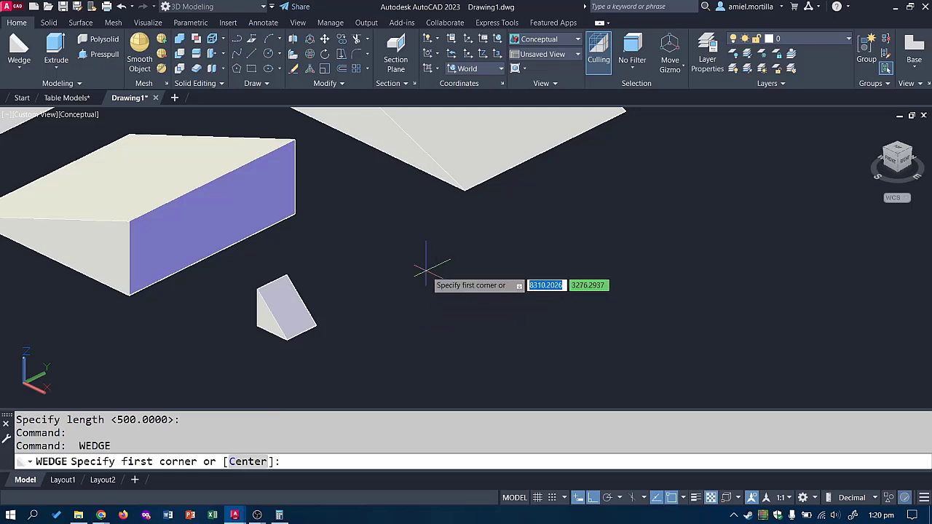
middle_drag(412, 271, 382, 275)
click(357, 292)
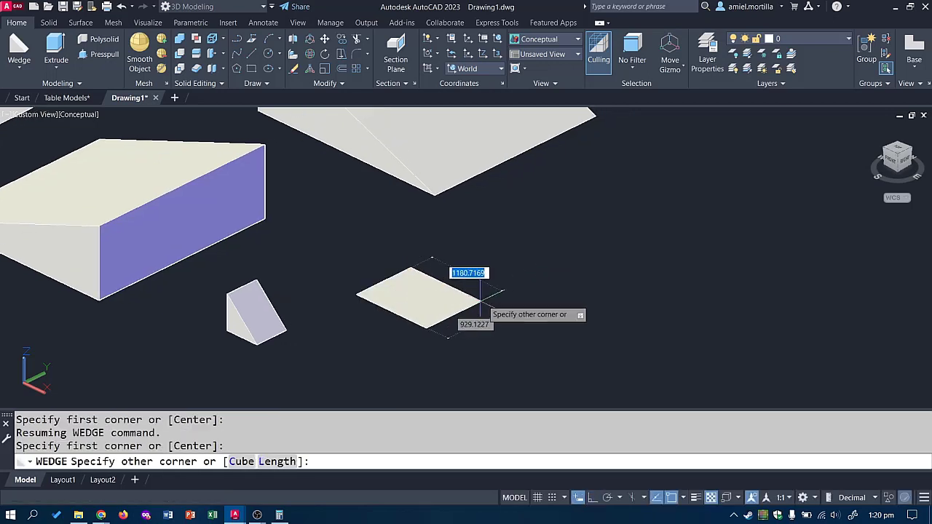
text(l)
key(Return)
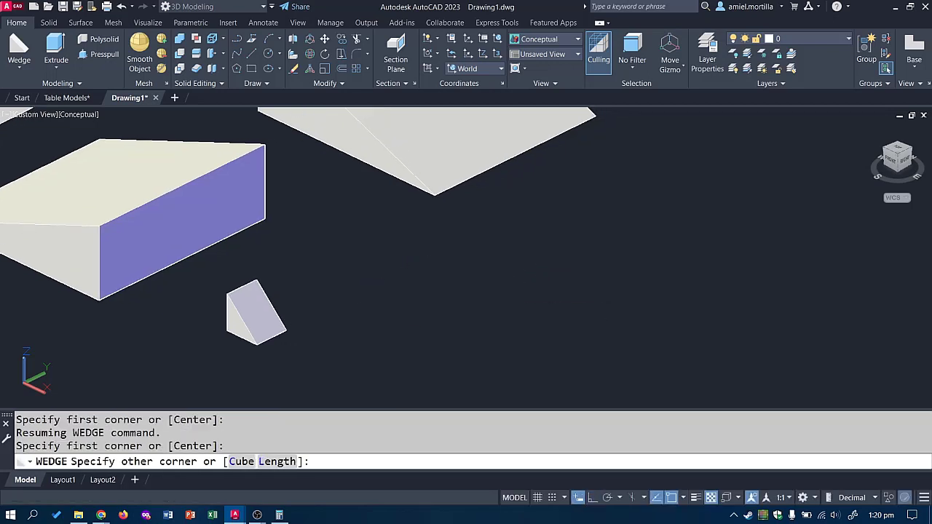
key(F8)
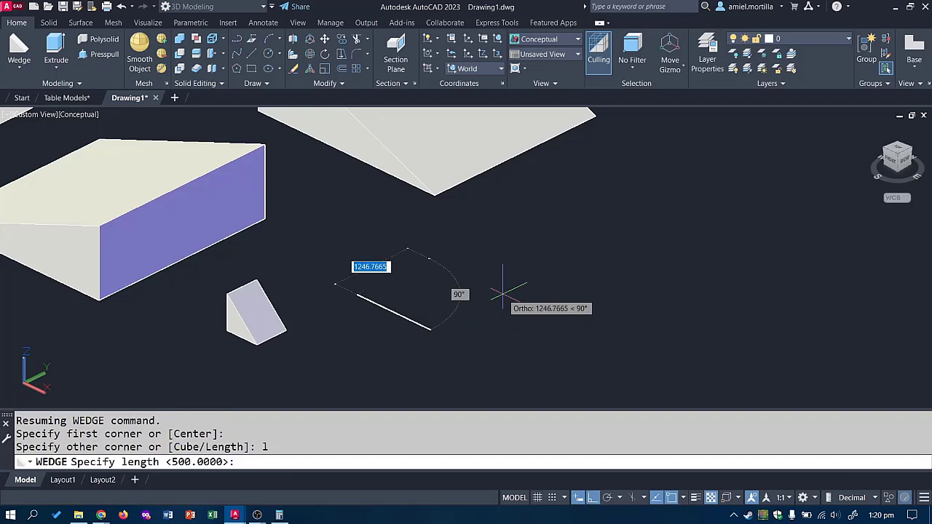
click(531, 329)
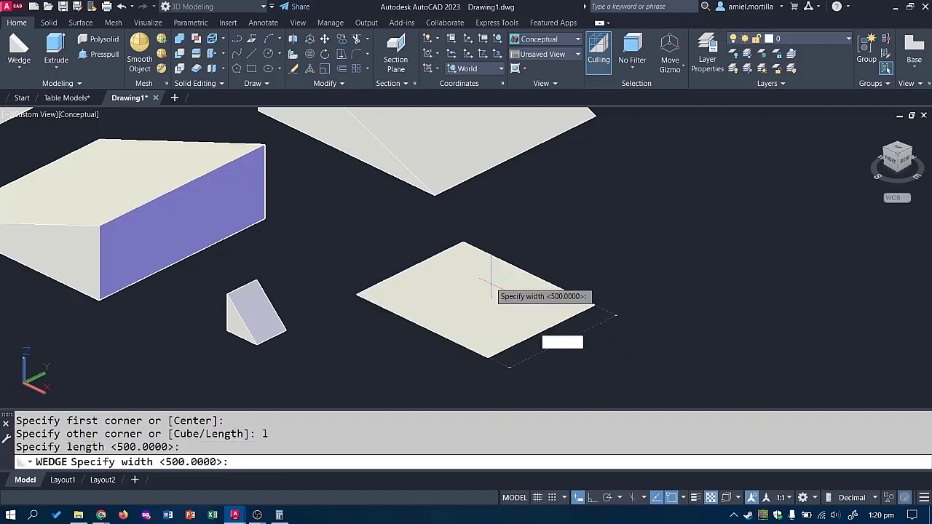
click(447, 256)
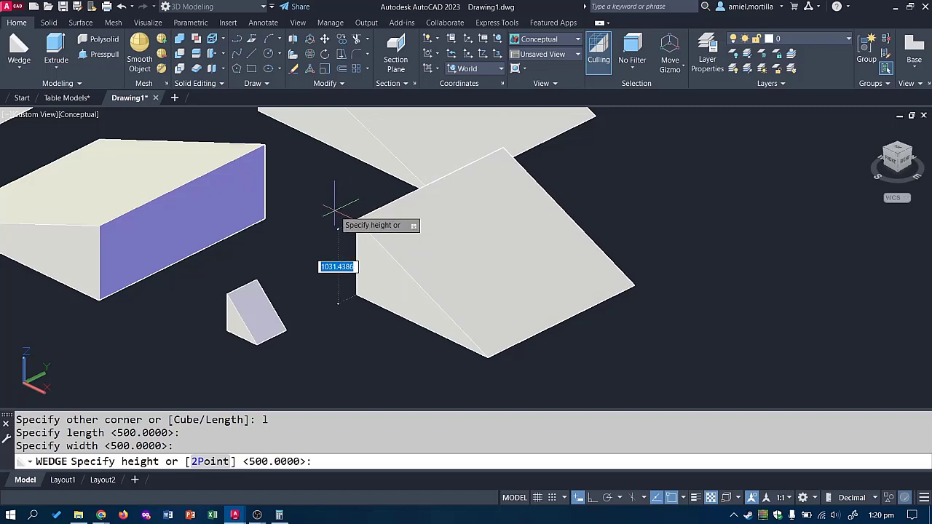
key(Escape)
Step: Try two wedges beside the small one with corner-picked bases, one from back to front and one starting at the front corner
key(Return)
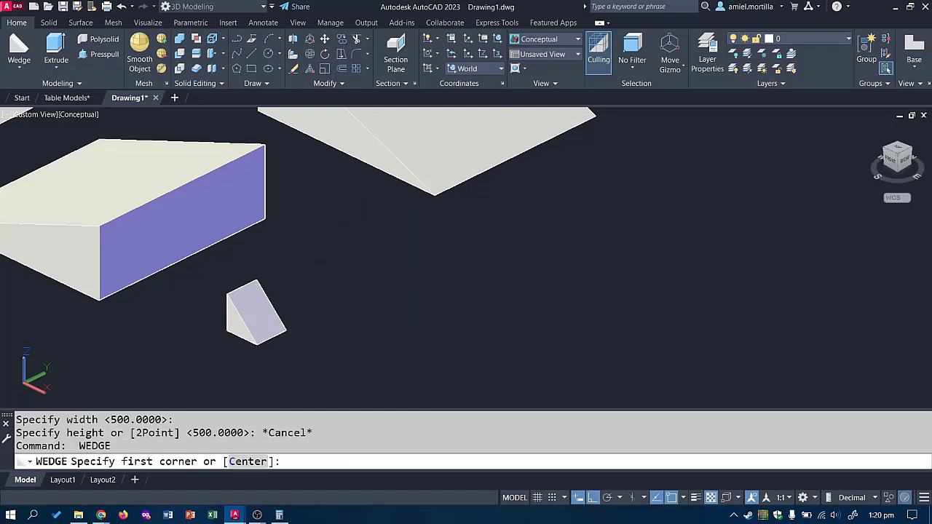
click(504, 238)
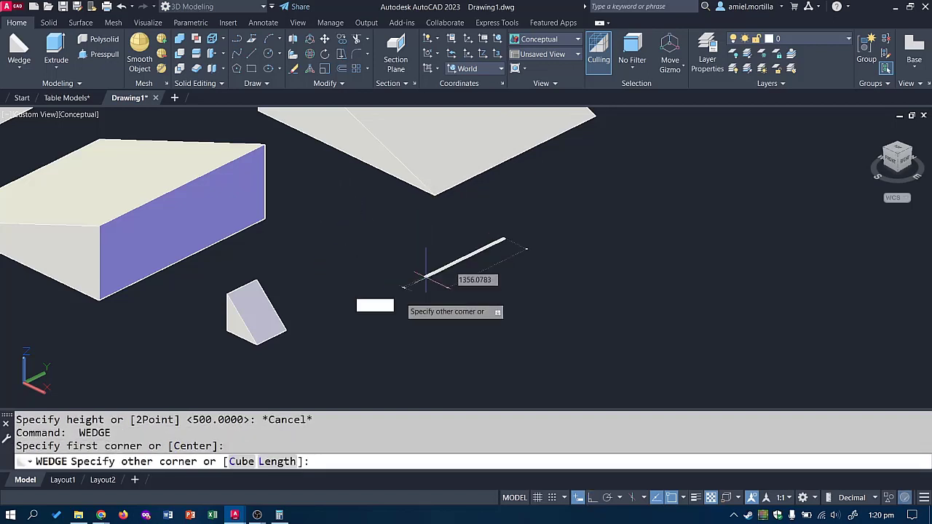
click(451, 336)
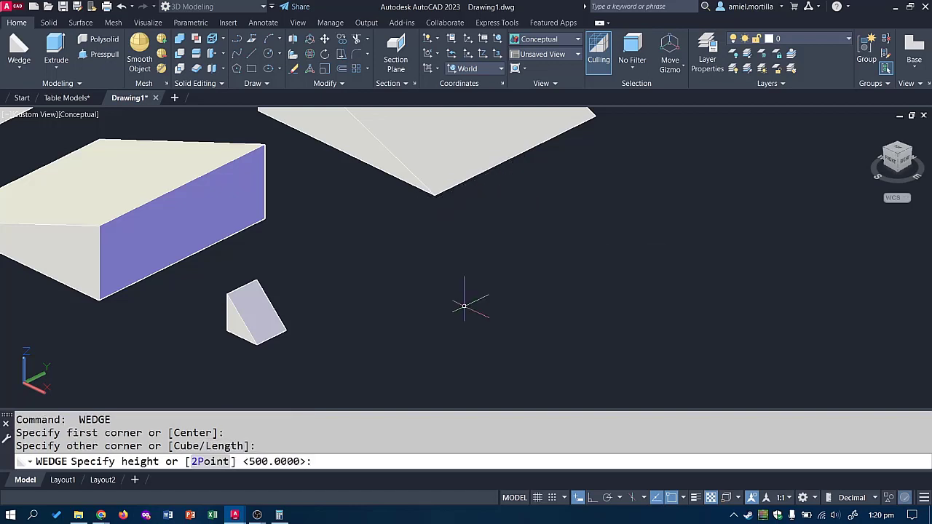
key(Escape)
key(Return)
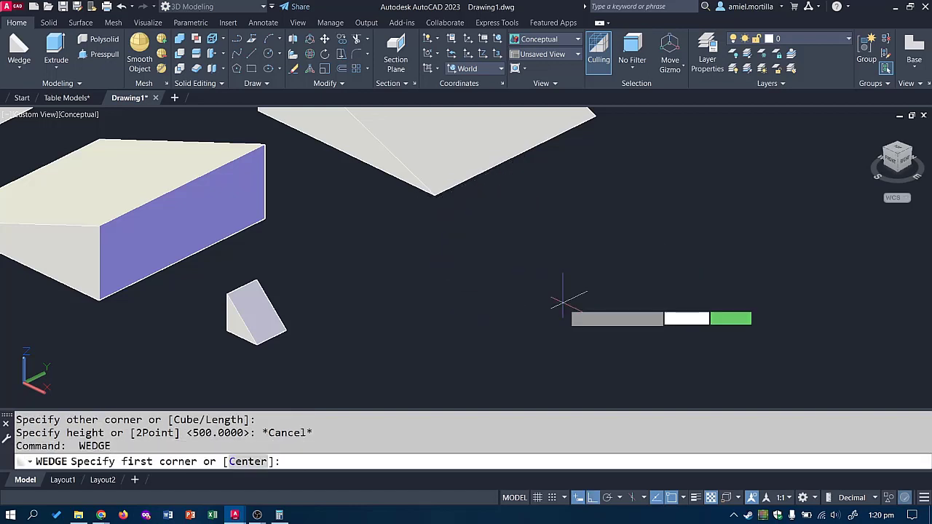
click(559, 328)
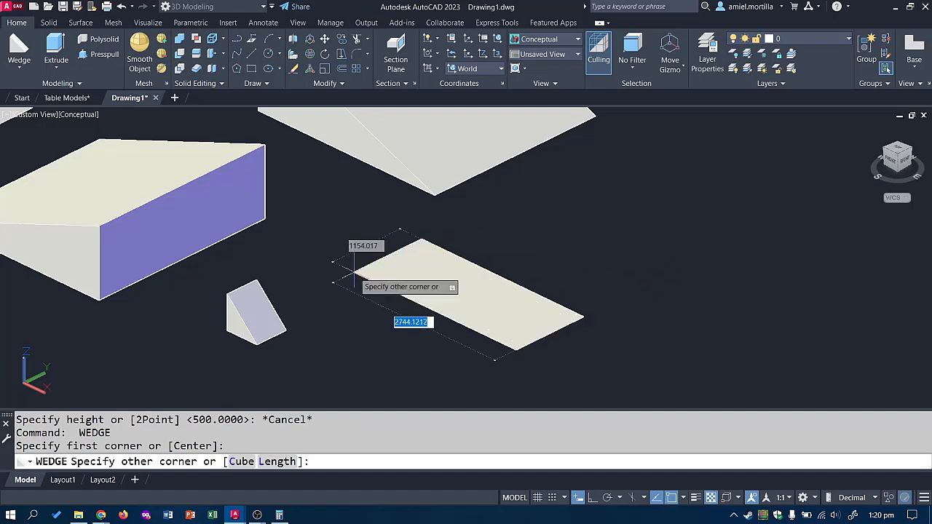
click(318, 297)
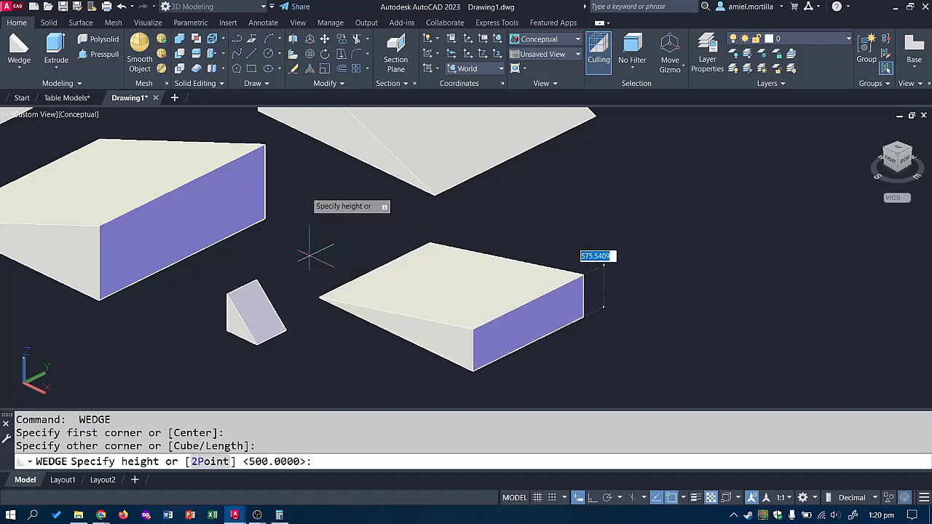
key(Escape)
key(Escape)
key(Escape)
Step: Select all the wedges in the drawing and delete them
scroll(364, 251, down, 4)
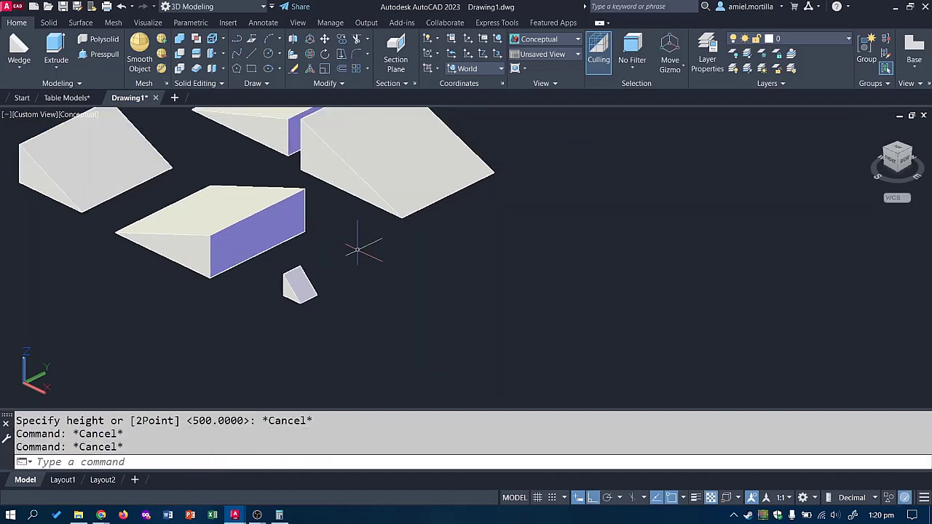
middle_drag(410, 258, 509, 322)
click(233, 151)
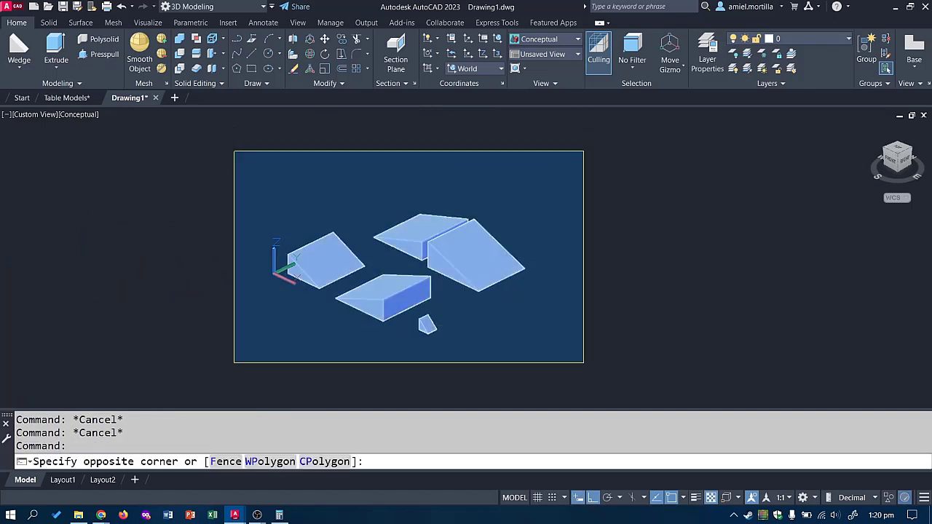
click(570, 355)
key(Delete)
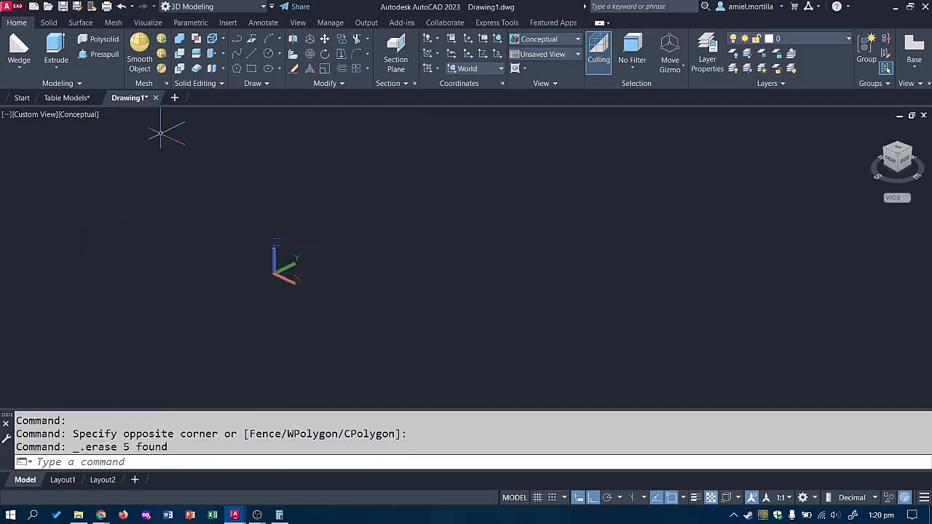
Step: Create a torus in the empty drawing with a radius of 5000 and a tube radius of 1000
click(19, 69)
click(29, 233)
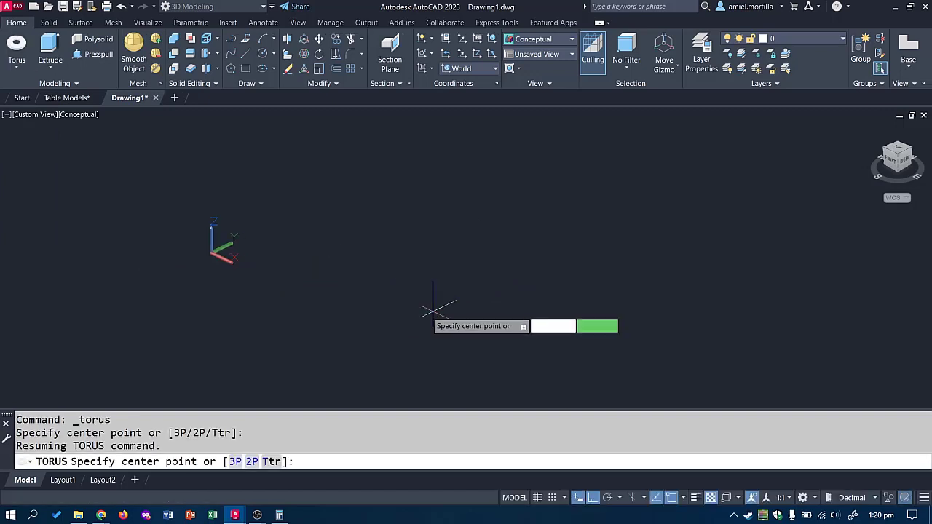
click(362, 286)
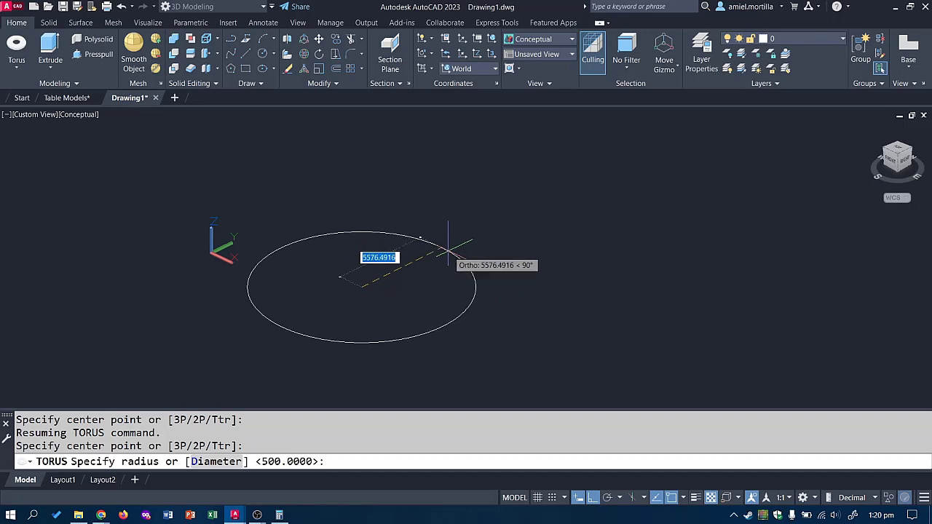
text(500)
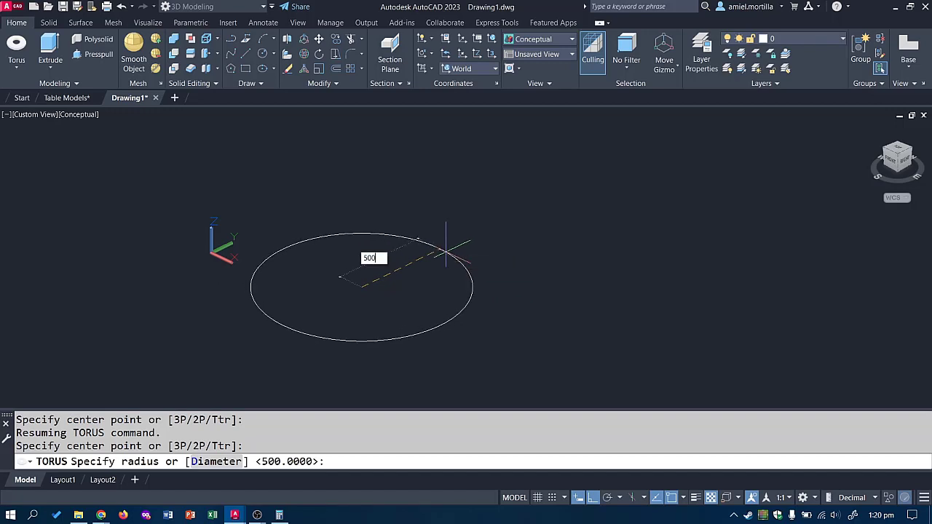
text(0)
key(Return)
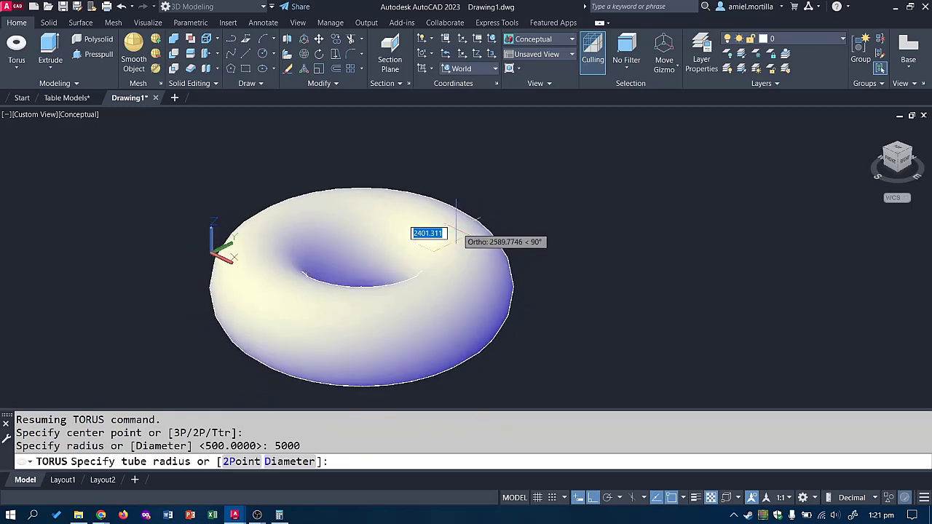
text(1)
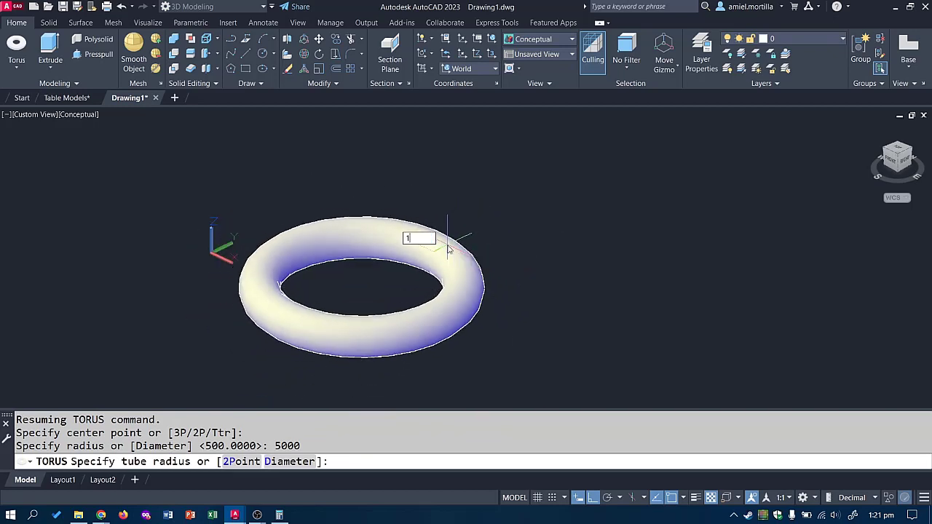
text(000)
key(Return)
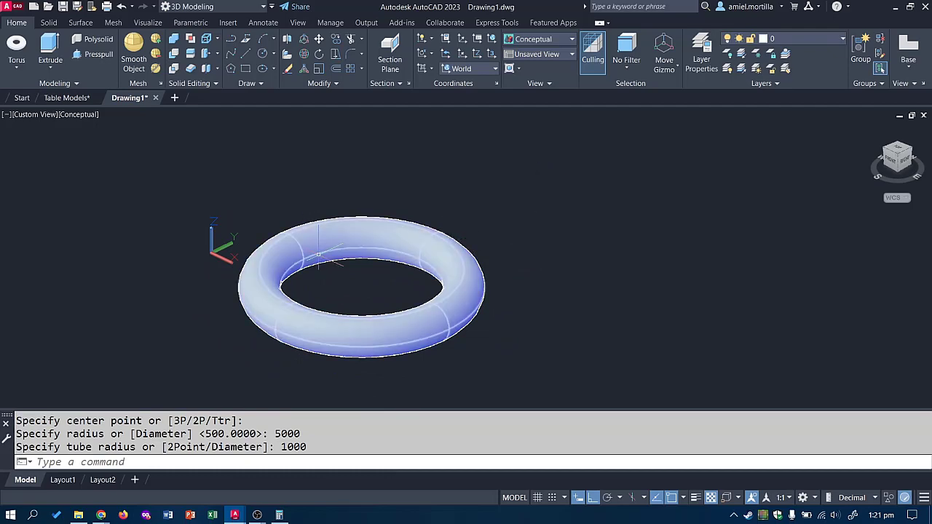
Step: Select the torus and delete it from the drawing
scroll(318, 255, up, 4)
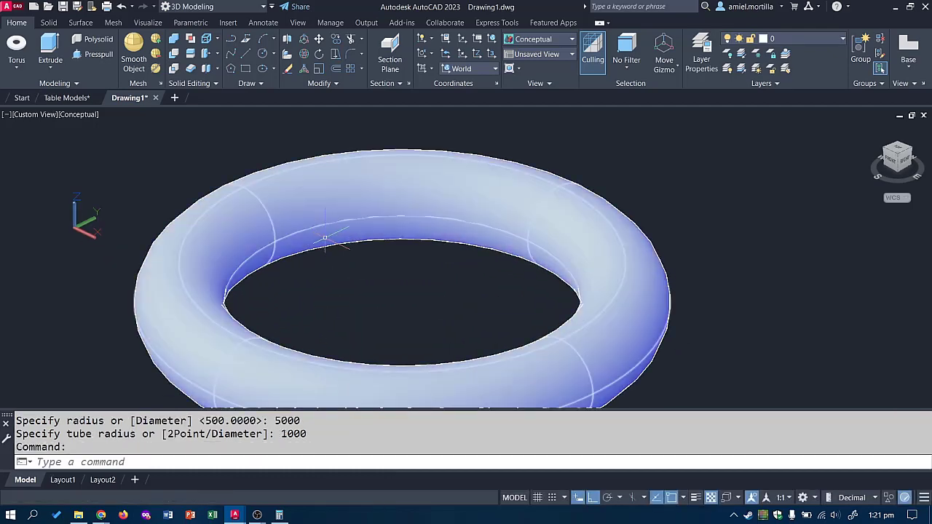
click(327, 318)
click(175, 248)
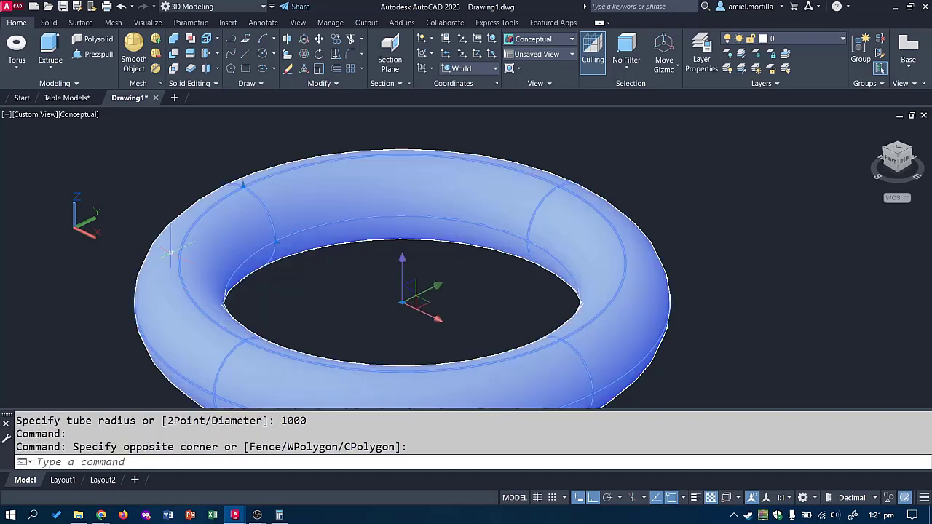
key(Delete)
middle_drag(171, 253, 214, 267)
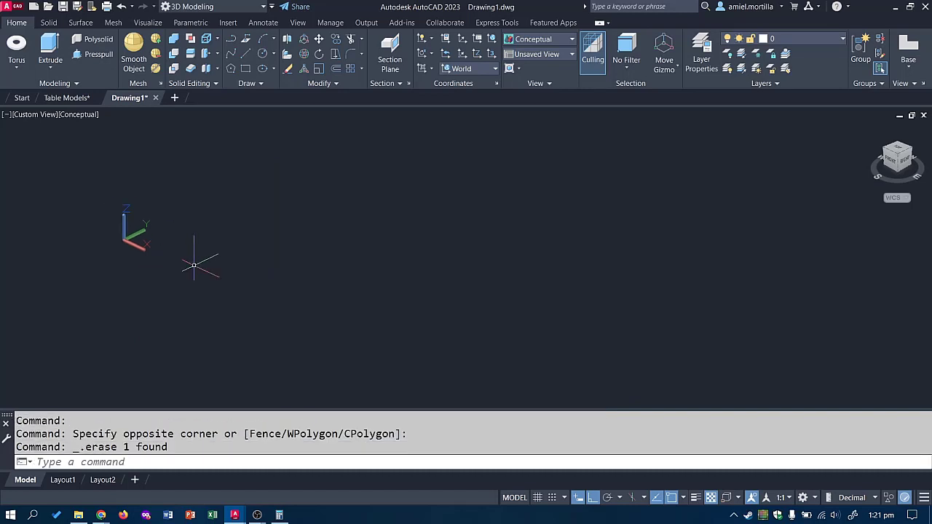
click(16, 67)
click(12, 75)
click(51, 69)
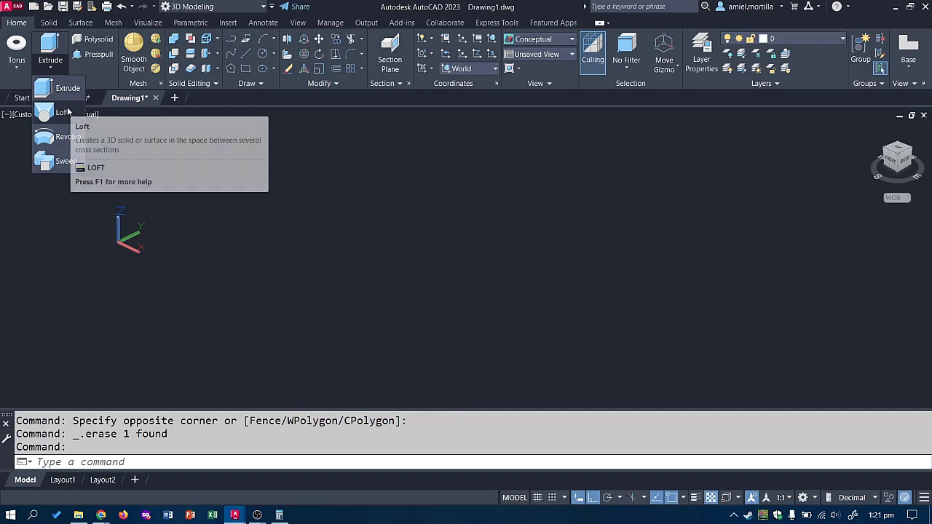
click(389, 184)
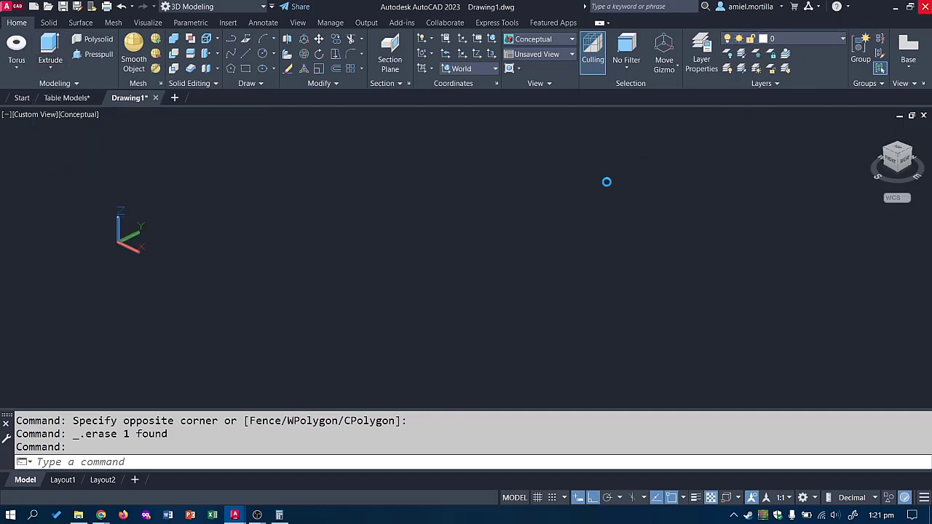
Step: Close Drawing1 without saving its changes, and cancel quitting at the save request for Table Models.dwg to keep that drawing open
key(alt+F4)
click(467, 285)
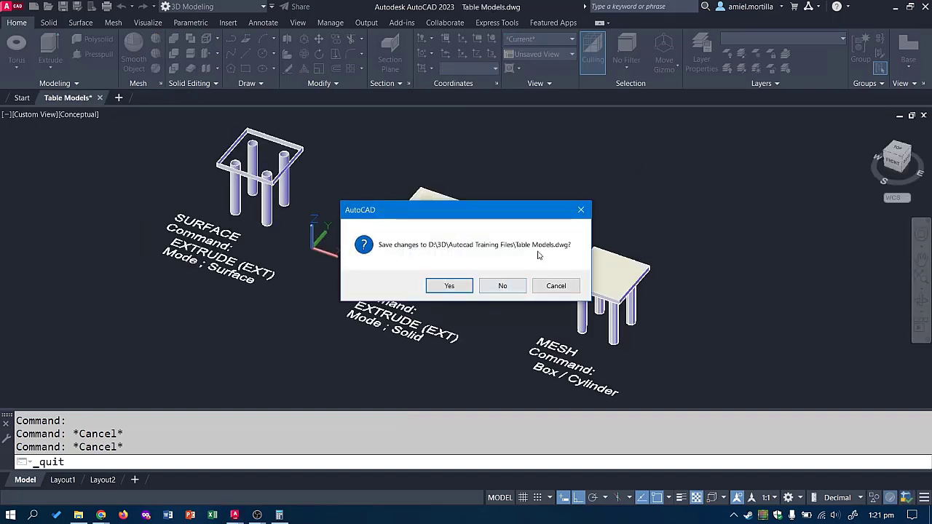
click(556, 286)
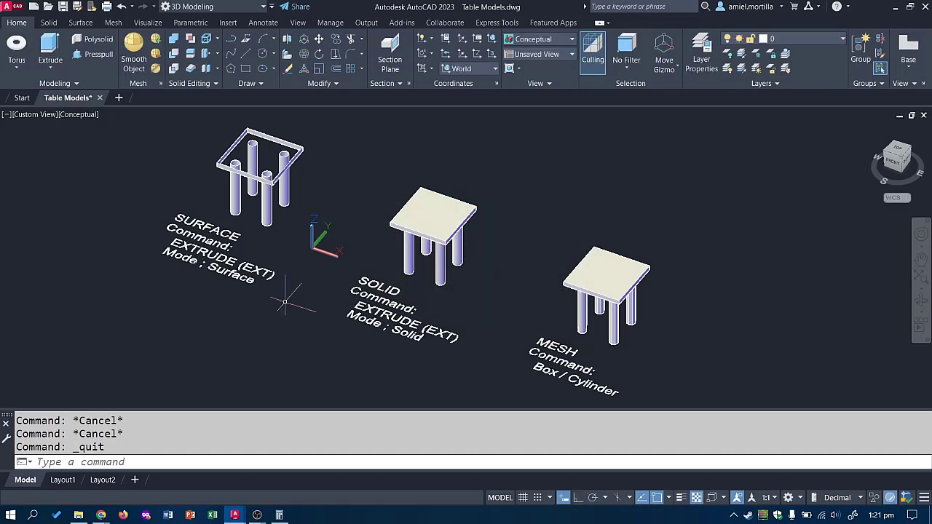
middle_drag(290, 317, 217, 368)
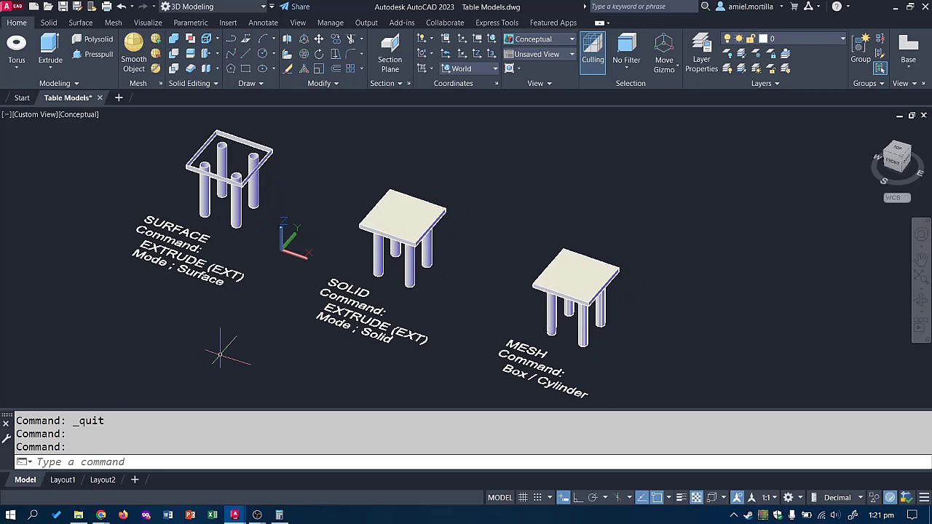